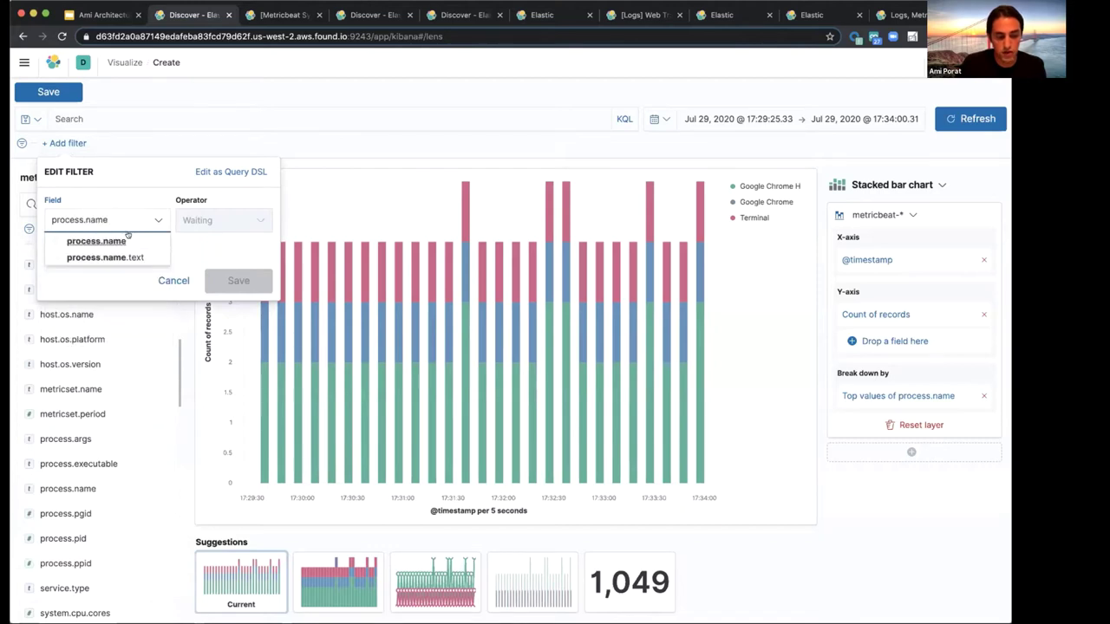
- Add a filter that excludes records where process.name is Google Chrome H
left_click(143, 238)
left_click(252, 220)
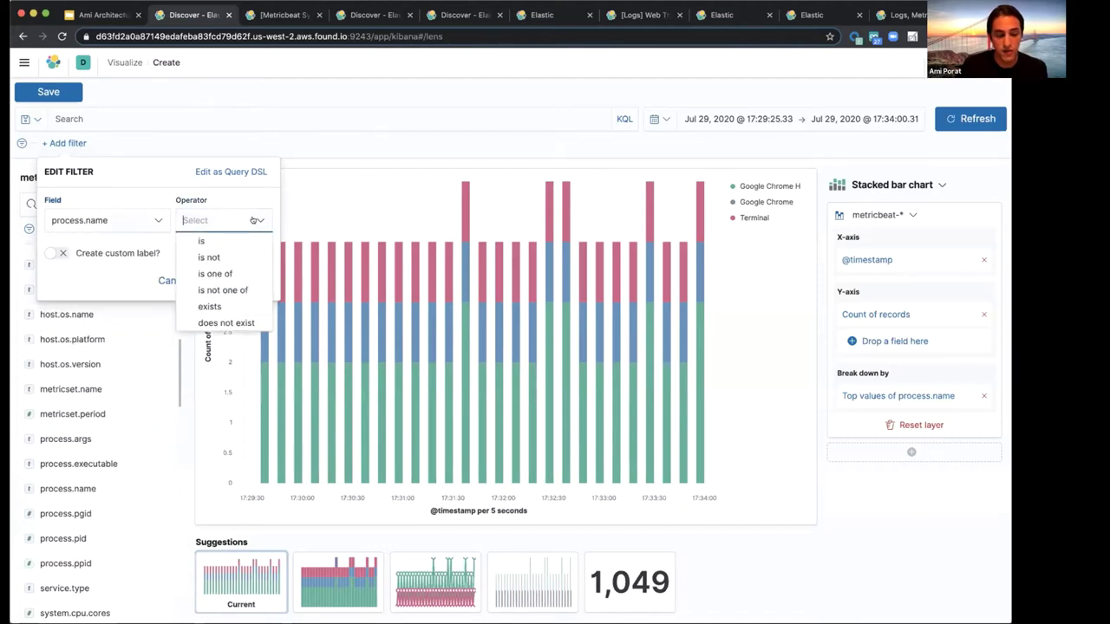
left_click(208, 257)
left_click(188, 265)
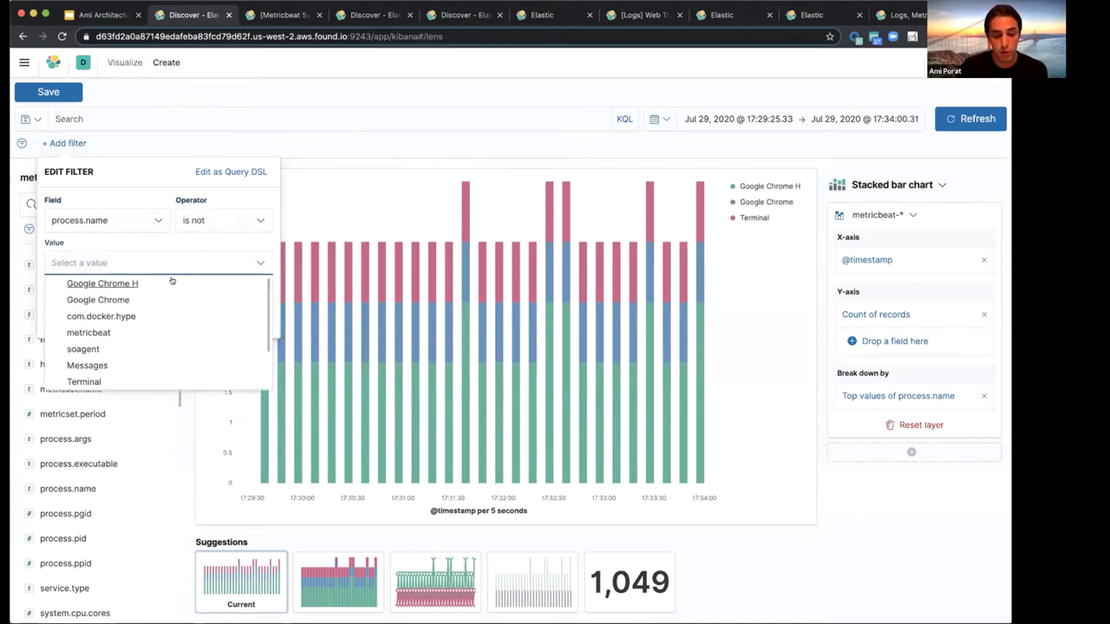
left_click(172, 282)
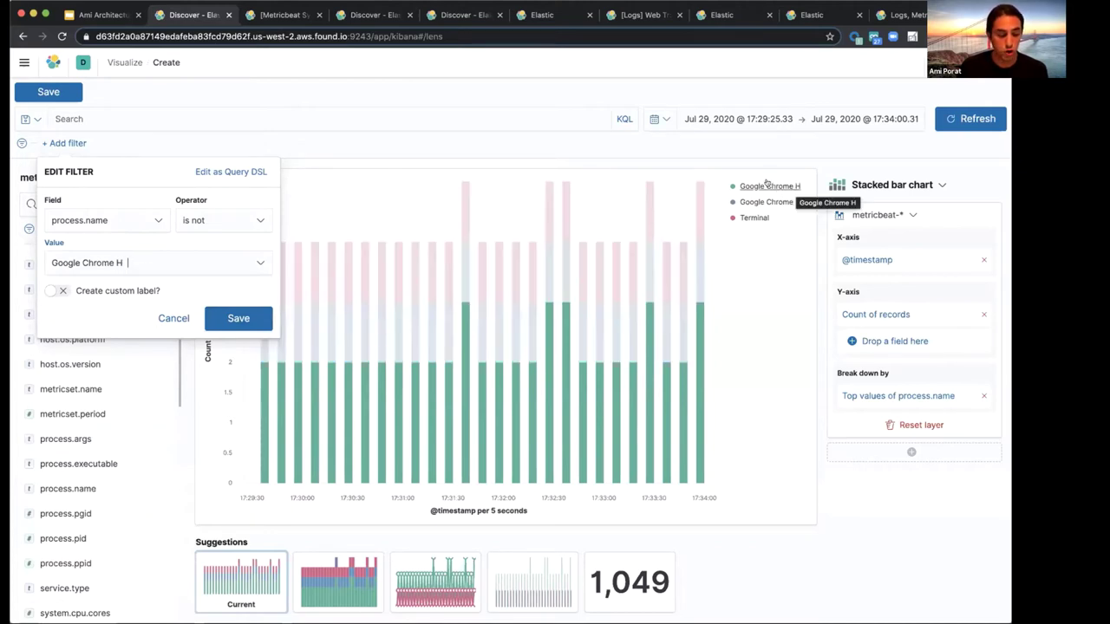
left_click(222, 319)
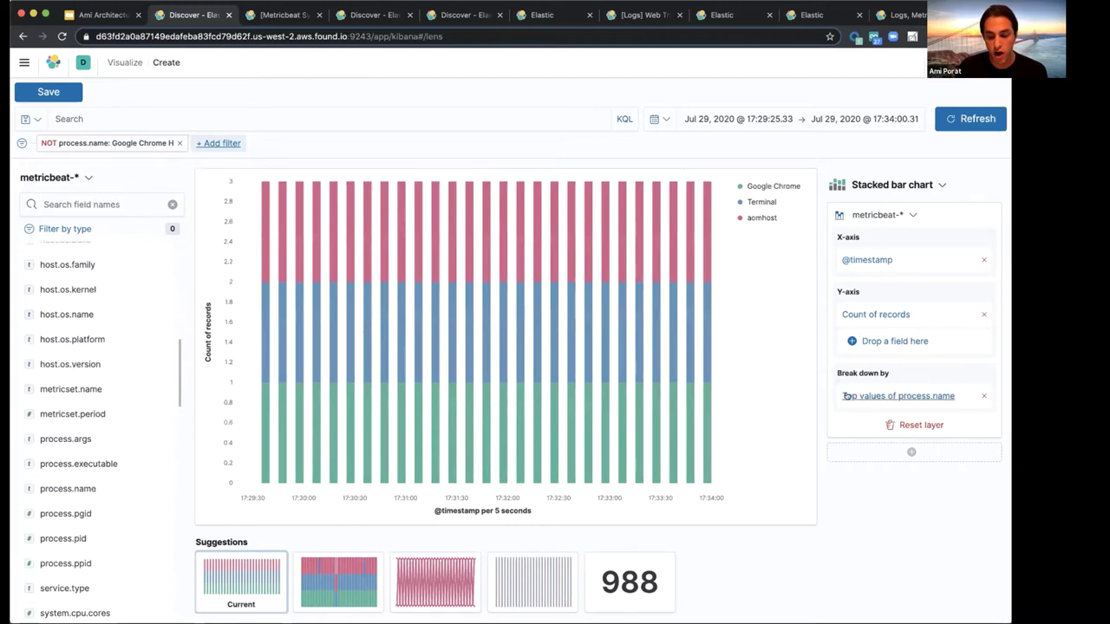
- Raise the number of top process.name values in the chart's breakdown to 7
left_click(846, 395)
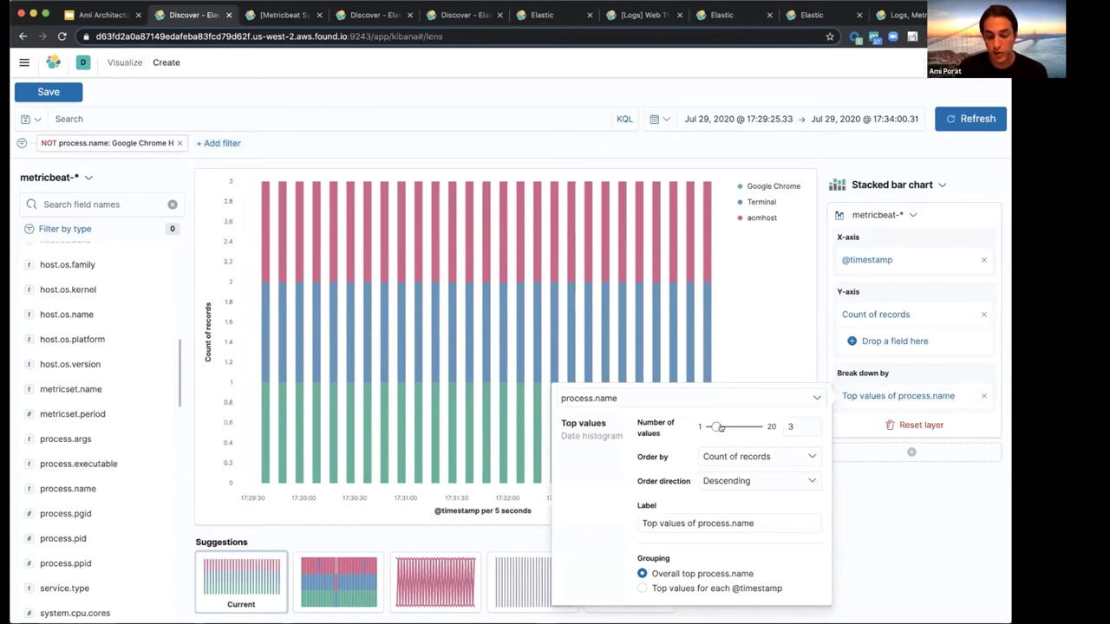
left_click_drag(712, 426, 725, 428)
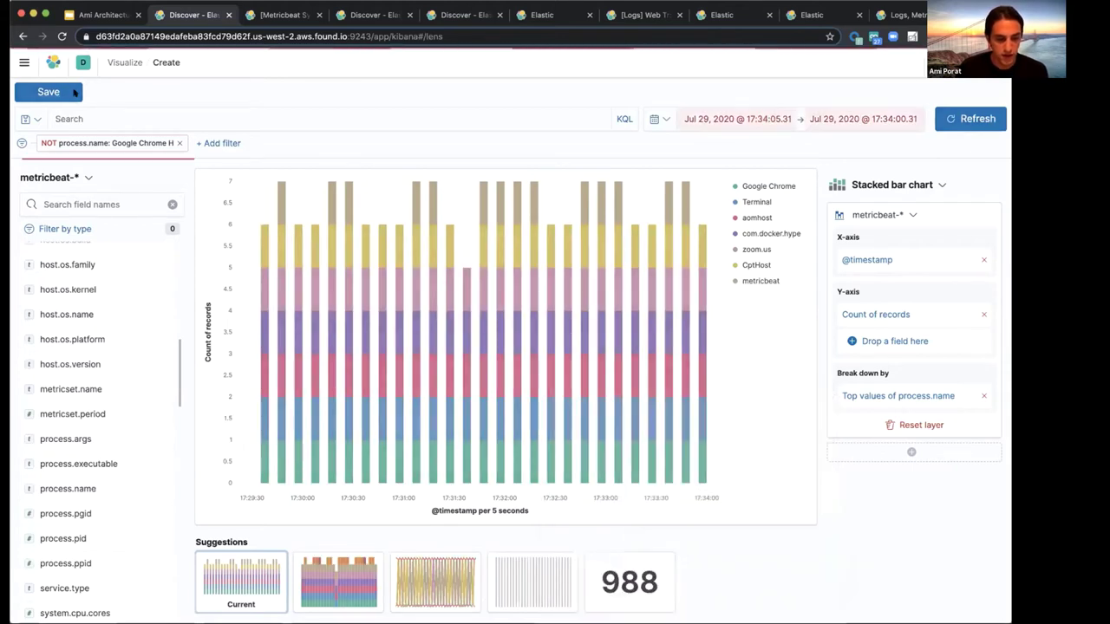
- Save the Lens visualization with the title "Meetup-metricbeat visualization"
key("ctrl+s")
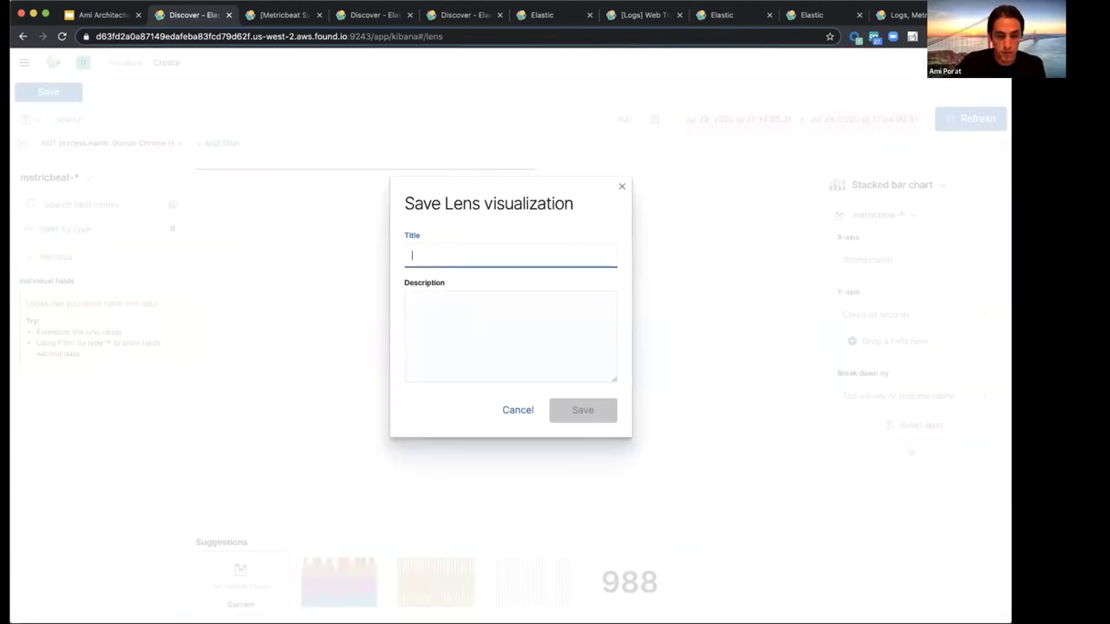
type("Meetup-me")
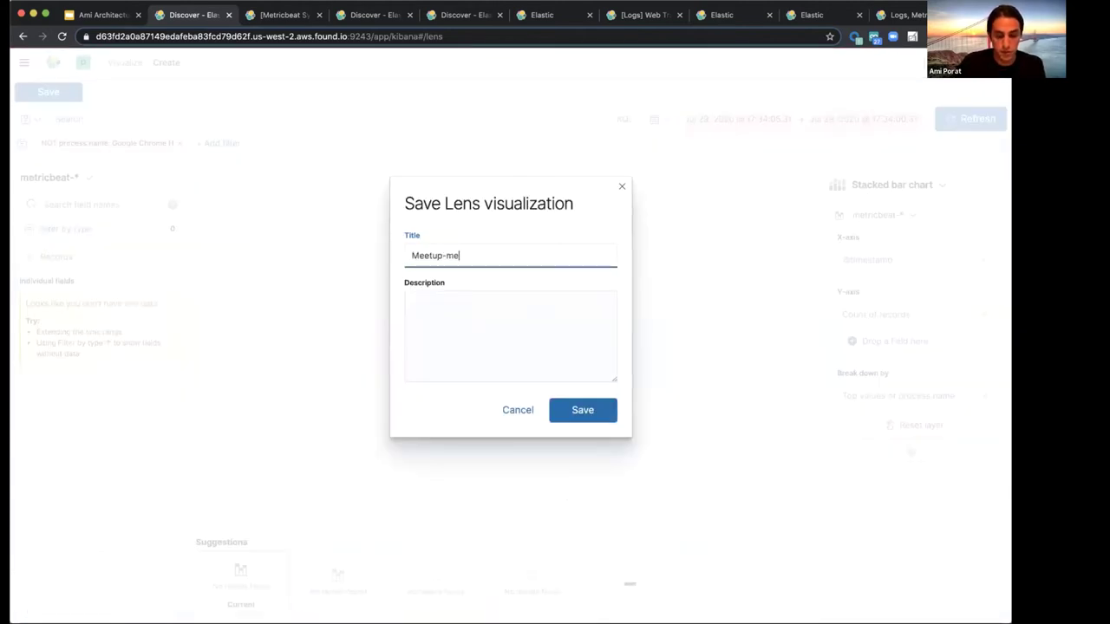
type("tricbeat visualization")
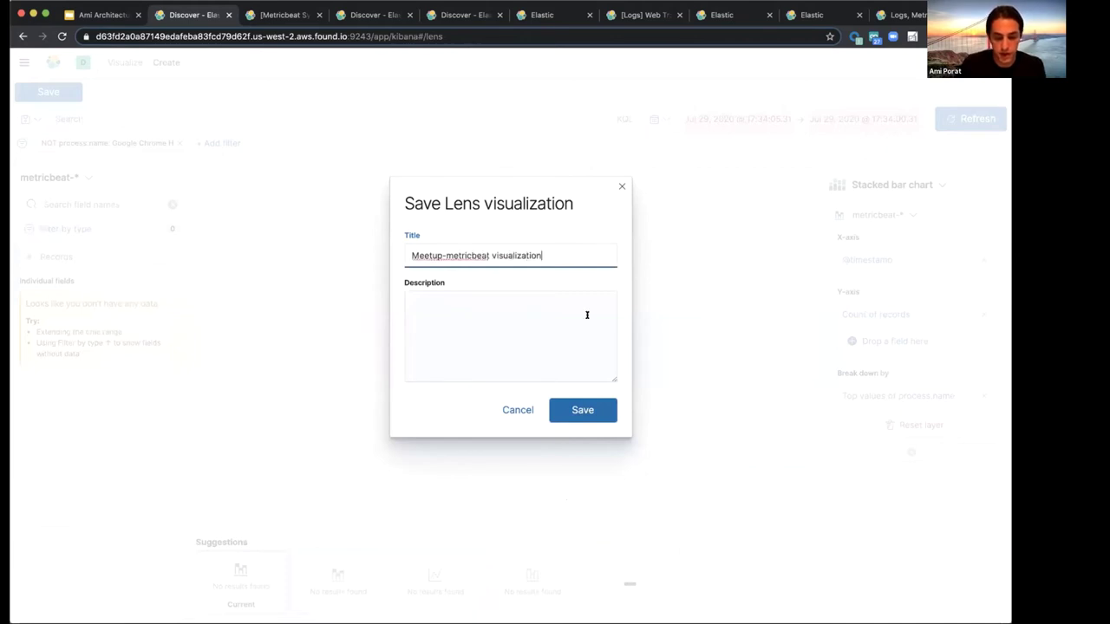
left_click(599, 415)
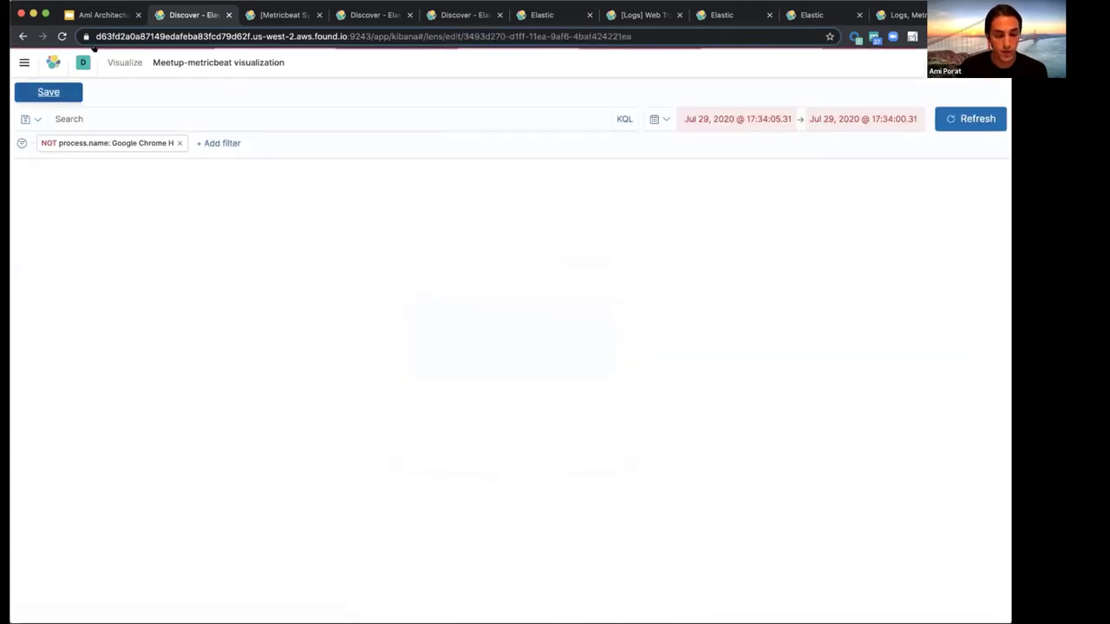
- Go to the Kibana list of dashboards
left_click(24, 63)
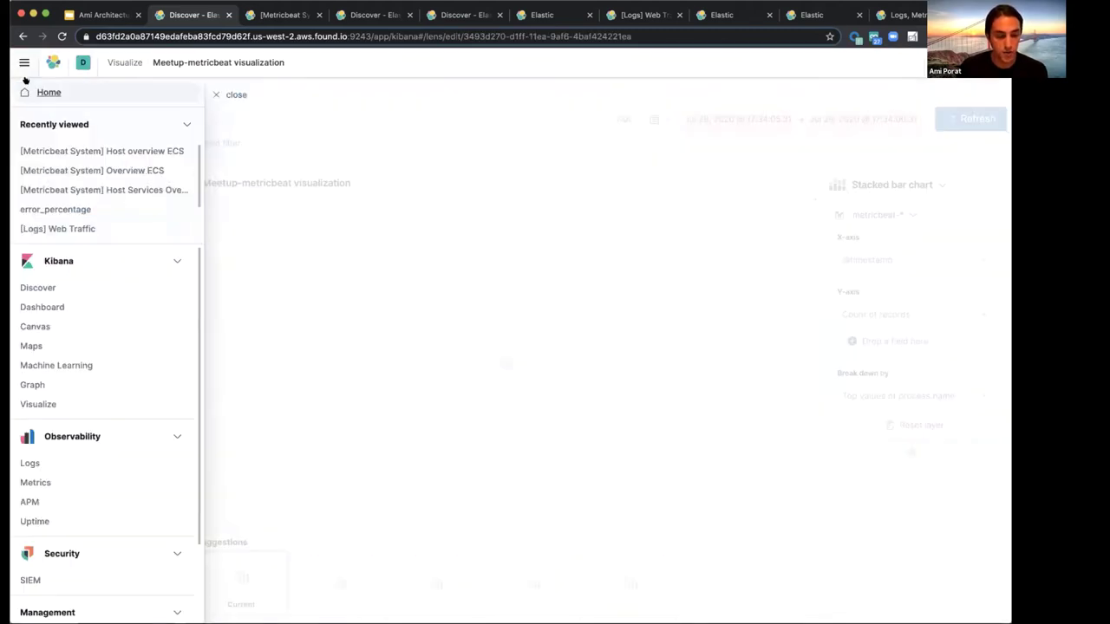
left_click(46, 309)
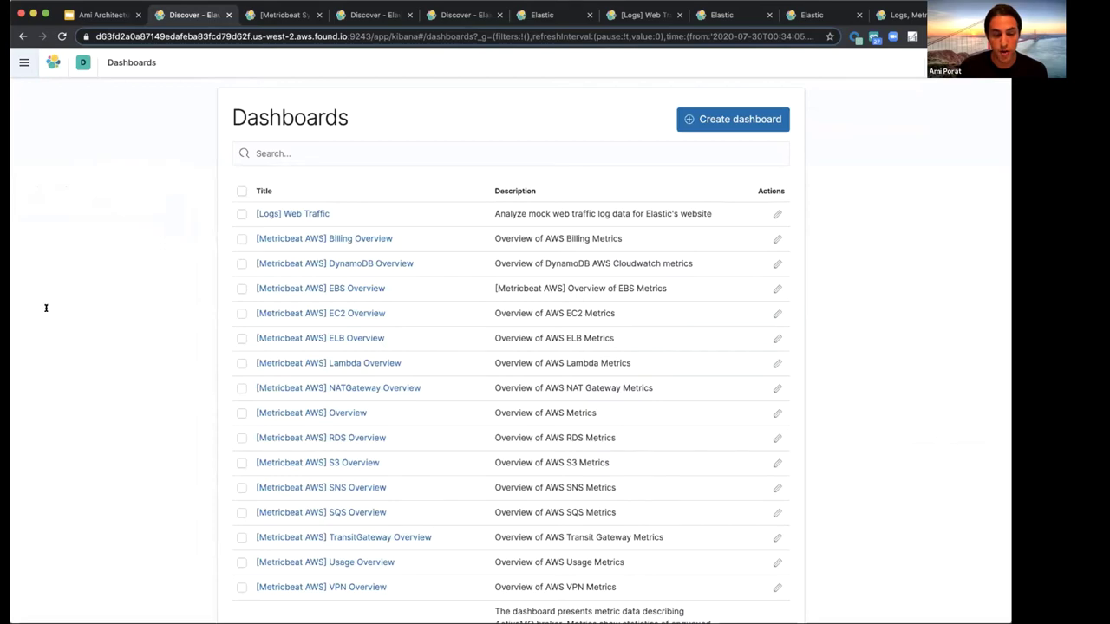
- Examine the host name query on the already open [Metricbeat System] Host overview ECS dashboard
key("ctrl+Tab")
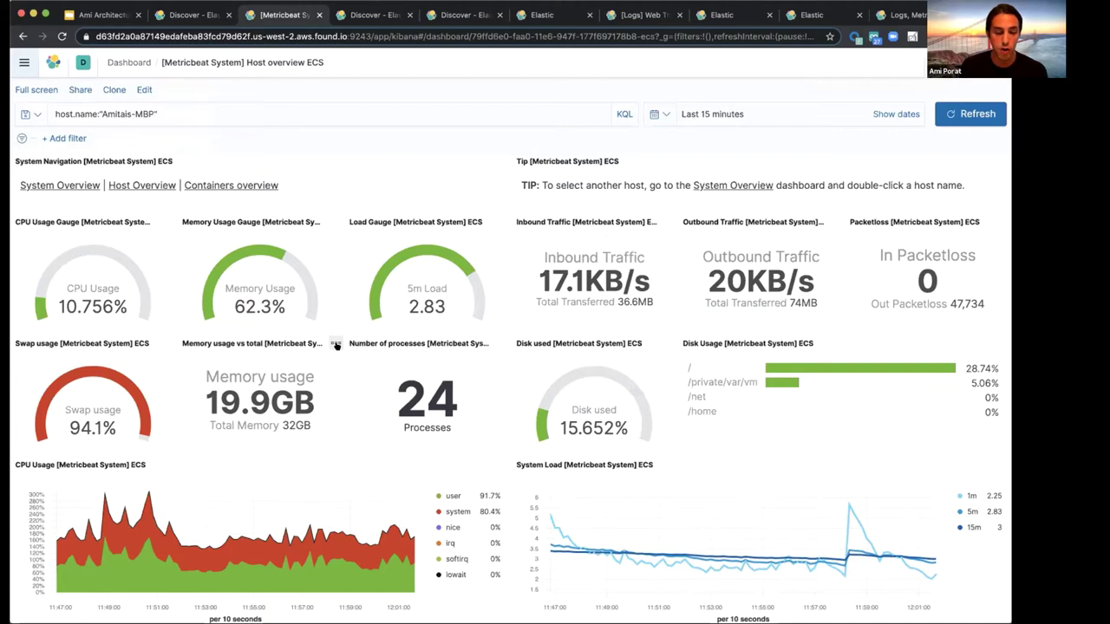
triple_click(123, 113)
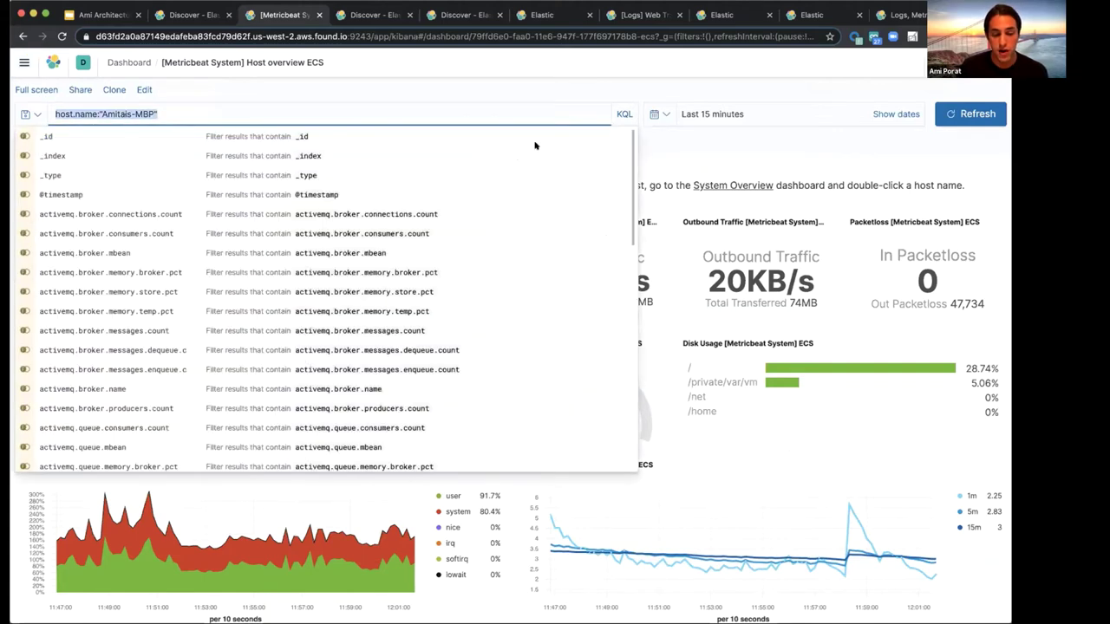
left_click(714, 162)
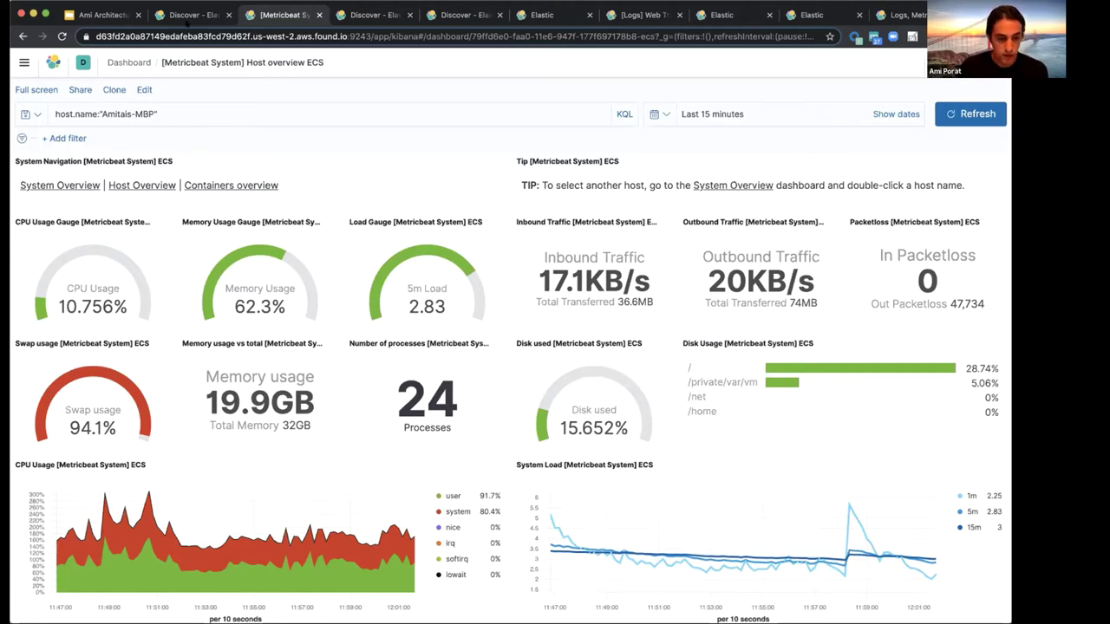
- Return to the list of dashboards and create a new, empty dashboard
left_click(186, 17)
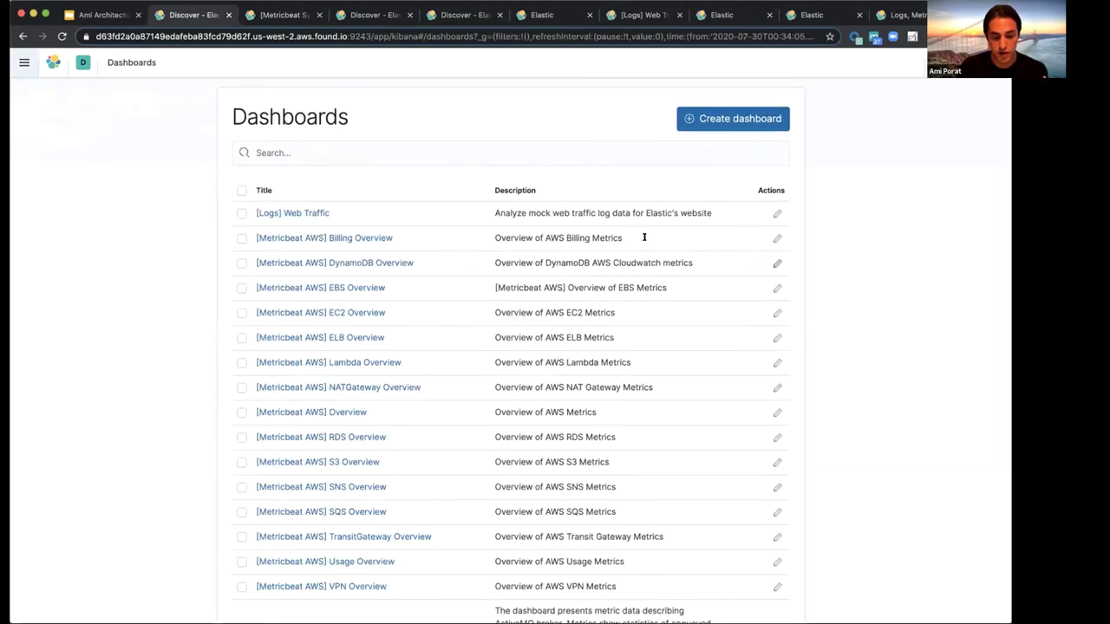
scroll(624, 260, "down", 2)
scroll(463, 270, "down", 3)
scroll(463, 270, "up", 5)
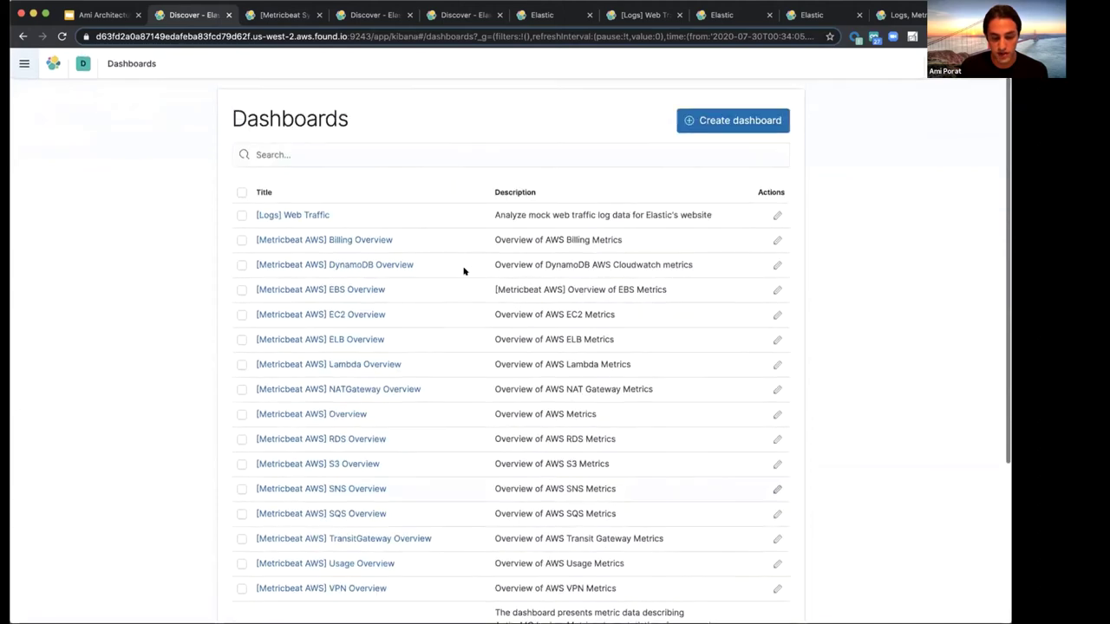
left_click(720, 119)
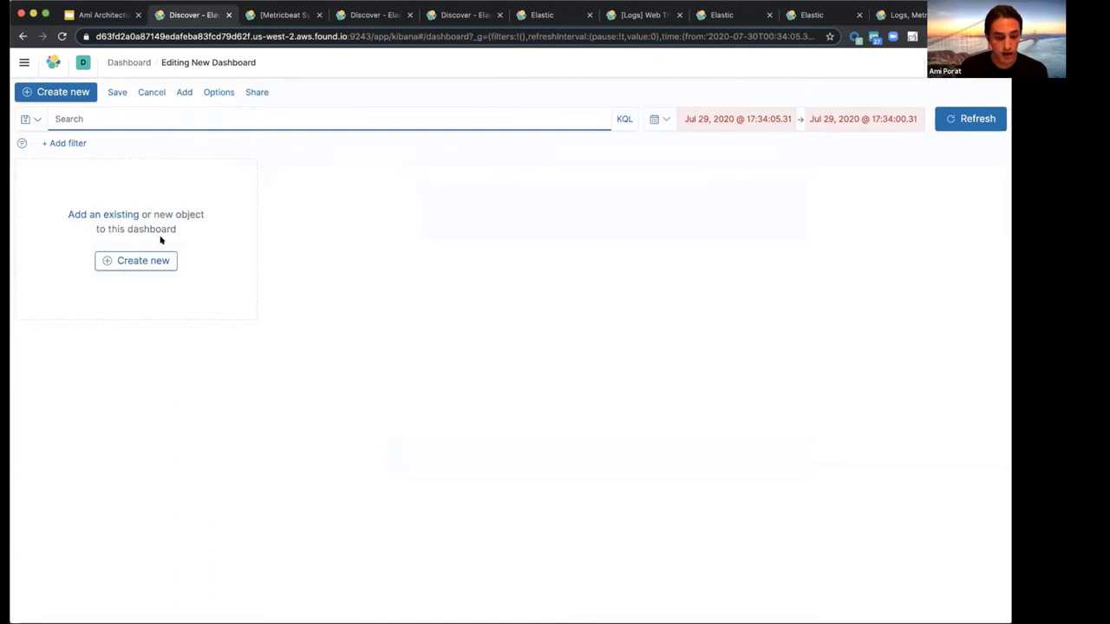
left_click(131, 261)
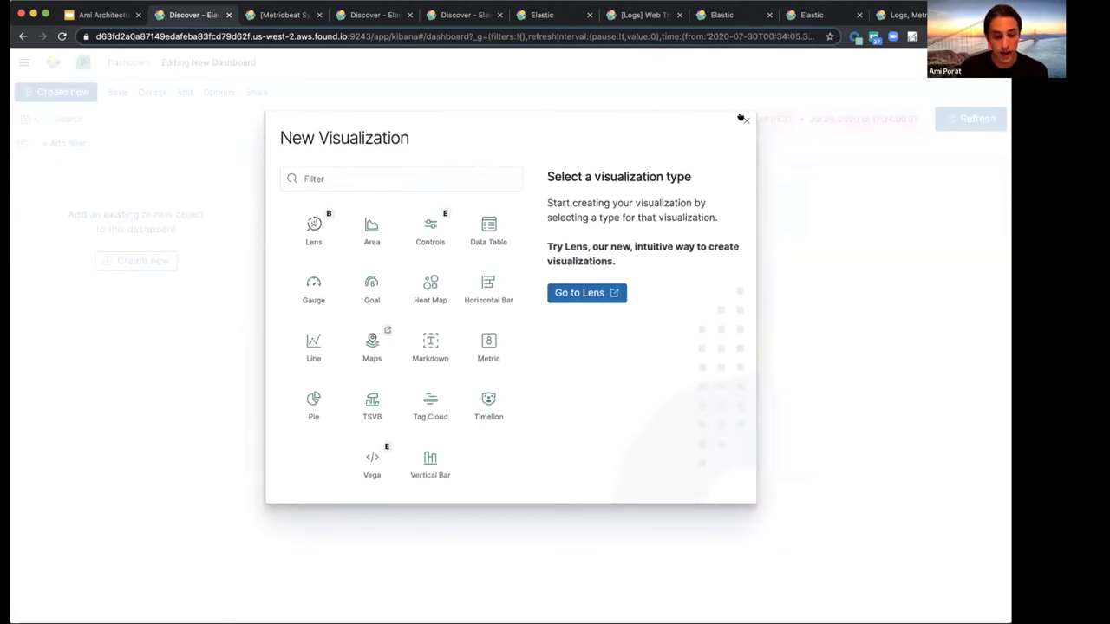
left_click(742, 118)
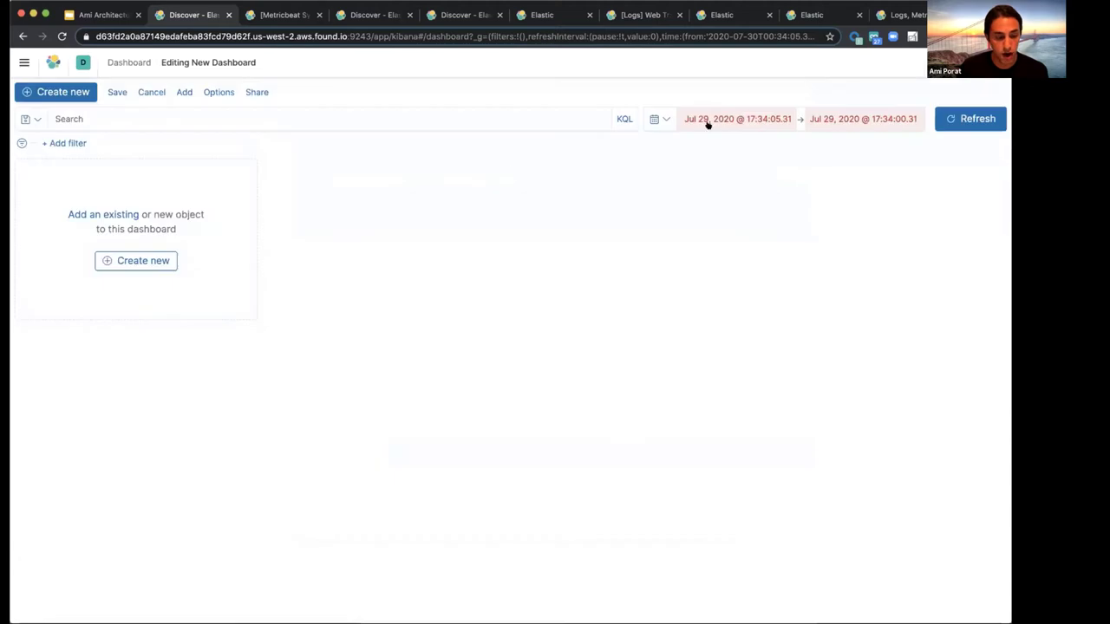
- Find the saved Meetup-metricbeat visualization by searching "Meet", add it to the new dashboard and refresh the data
left_click(180, 91)
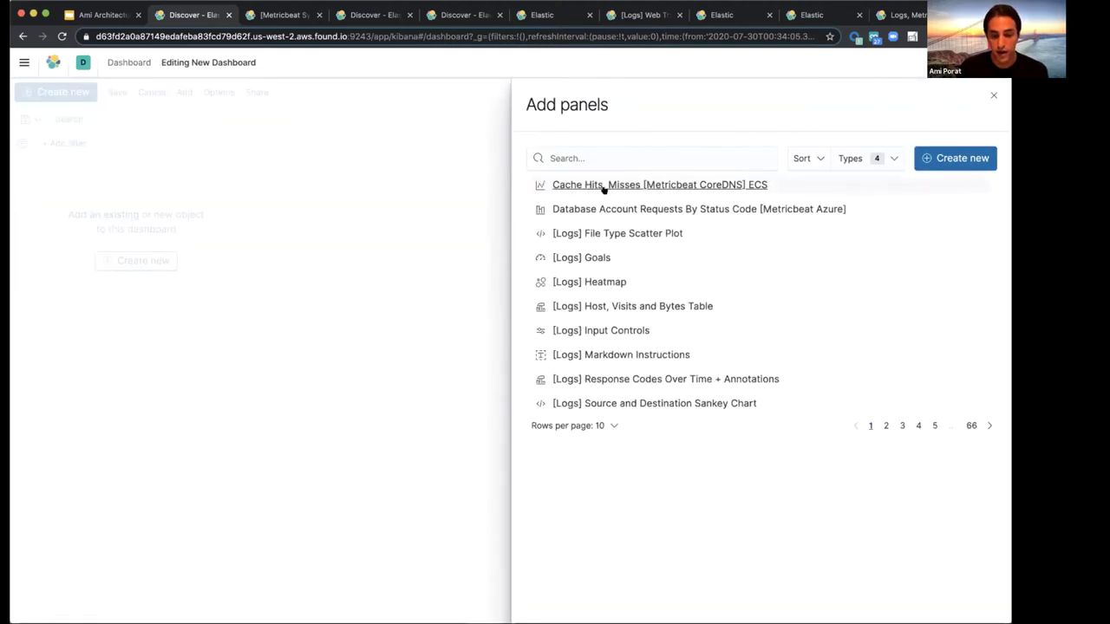
left_click(691, 151)
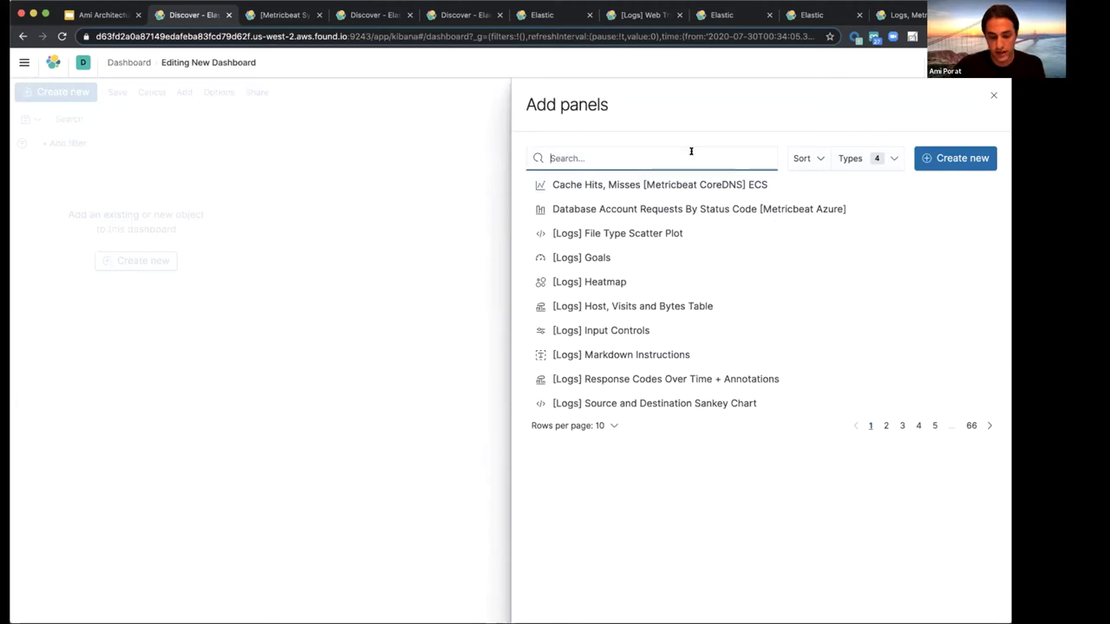
type("Meet")
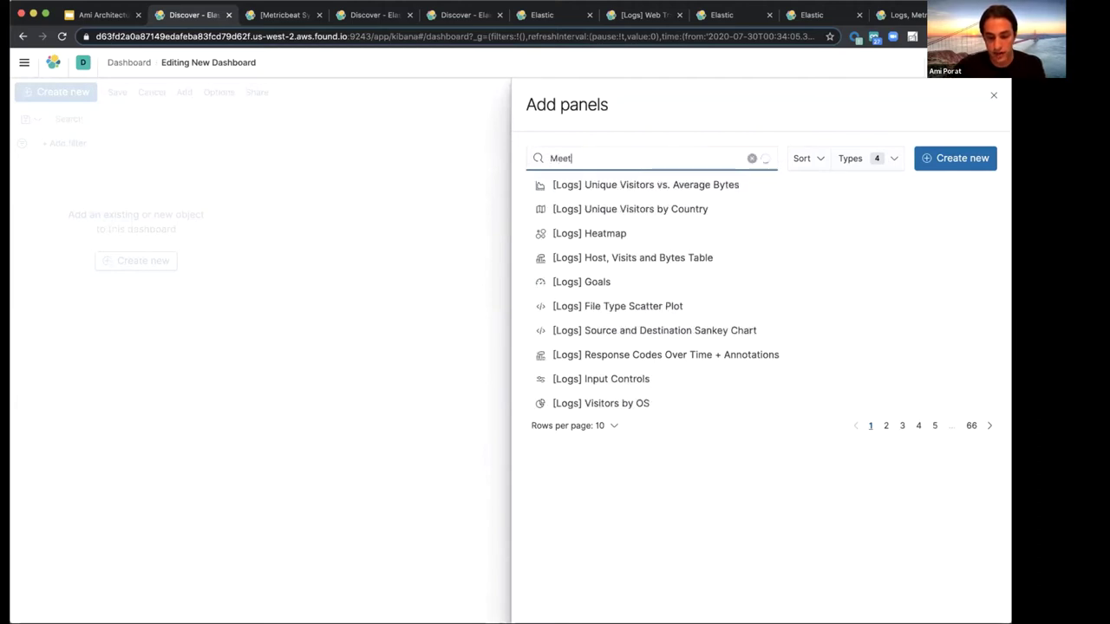
left_click(669, 184)
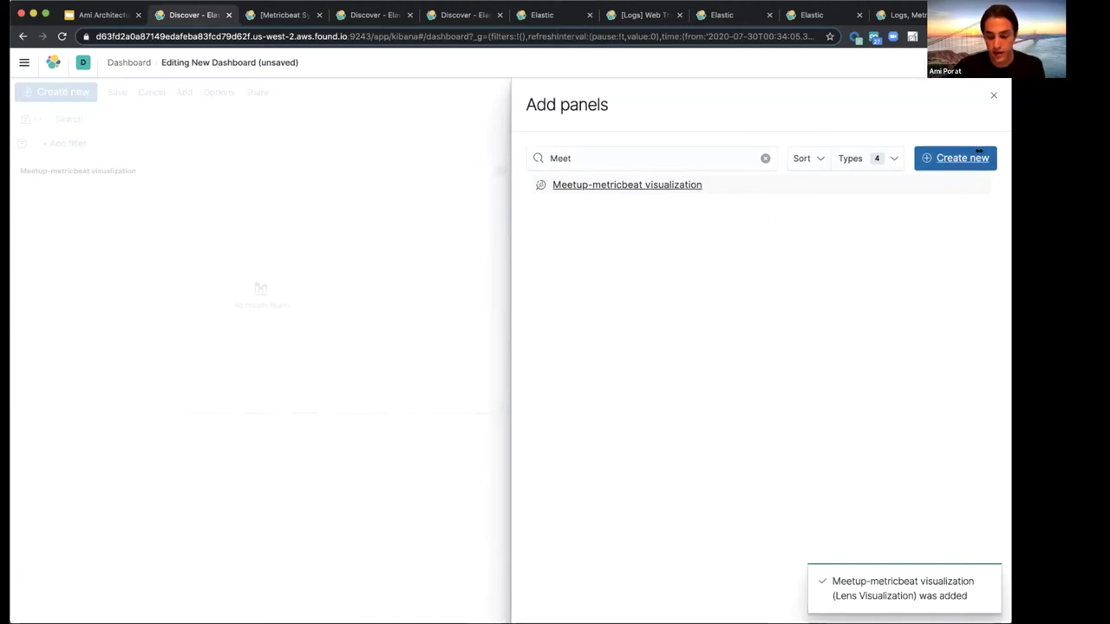
left_click(994, 94)
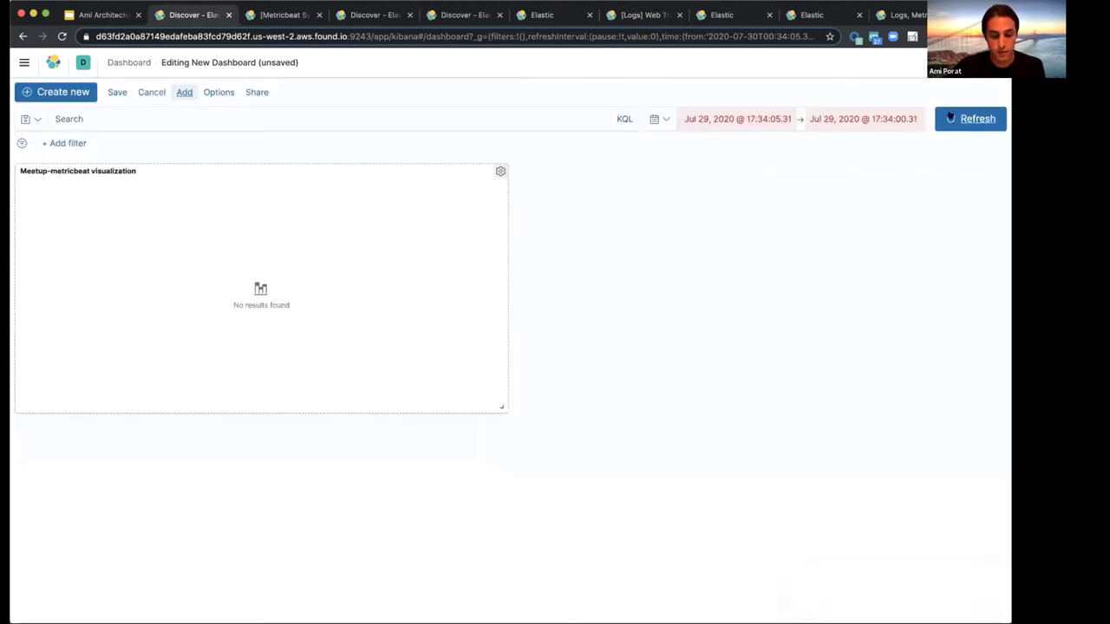
left_click(949, 117)
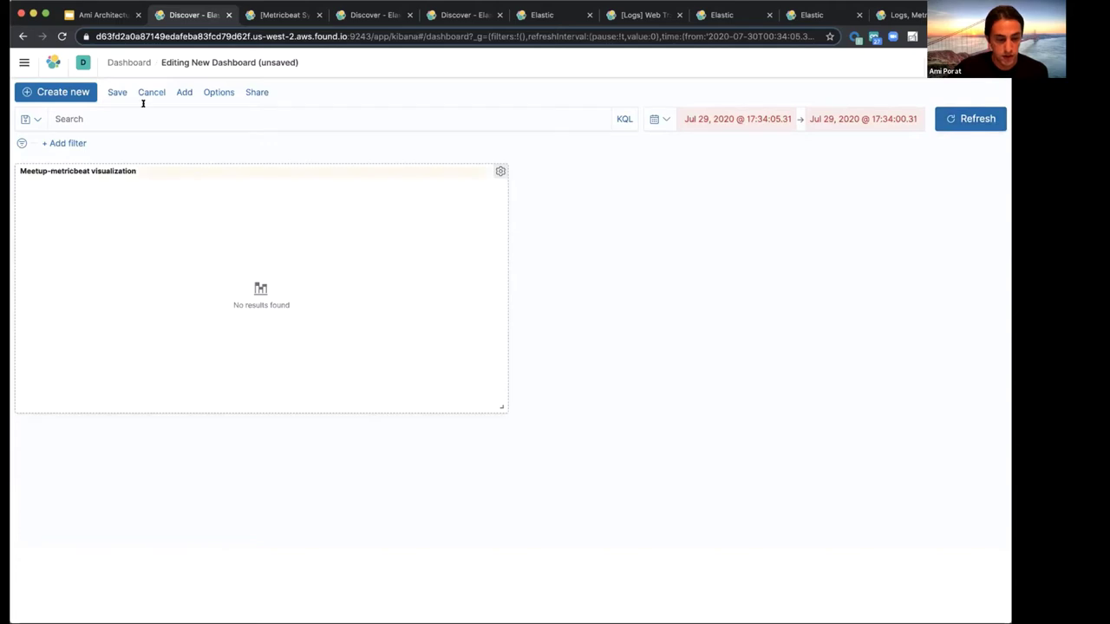
- Search the available panels for "Meetup" and add three more copies of the Meetup-metricbeat visualization to the dashboard
left_click(183, 92)
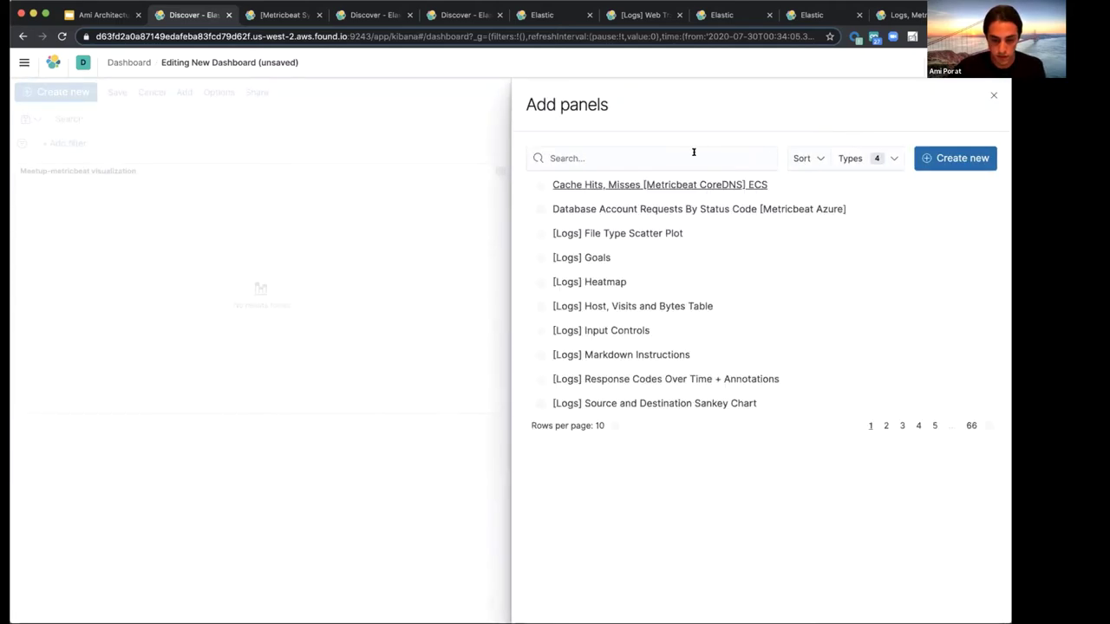
left_click(607, 158)
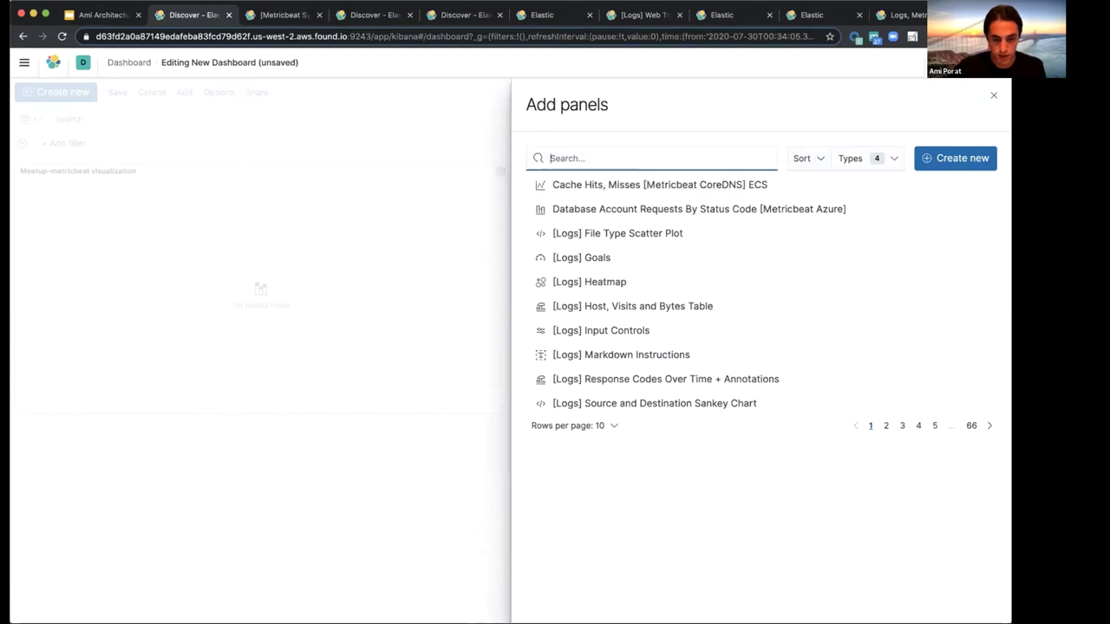
type("M")
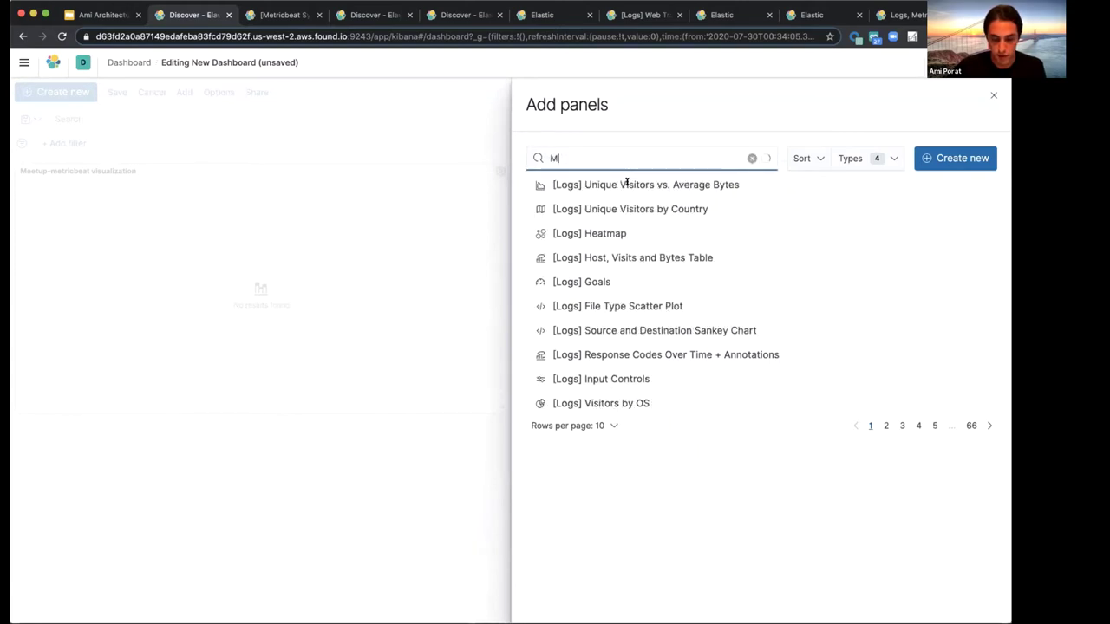
type("eetup")
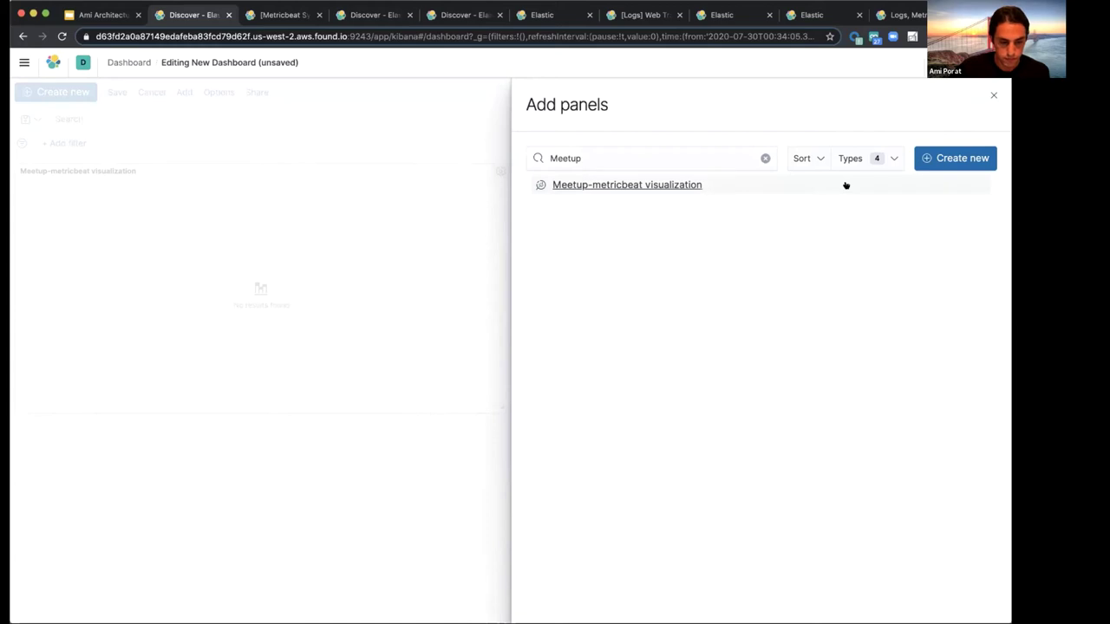
left_click(837, 184)
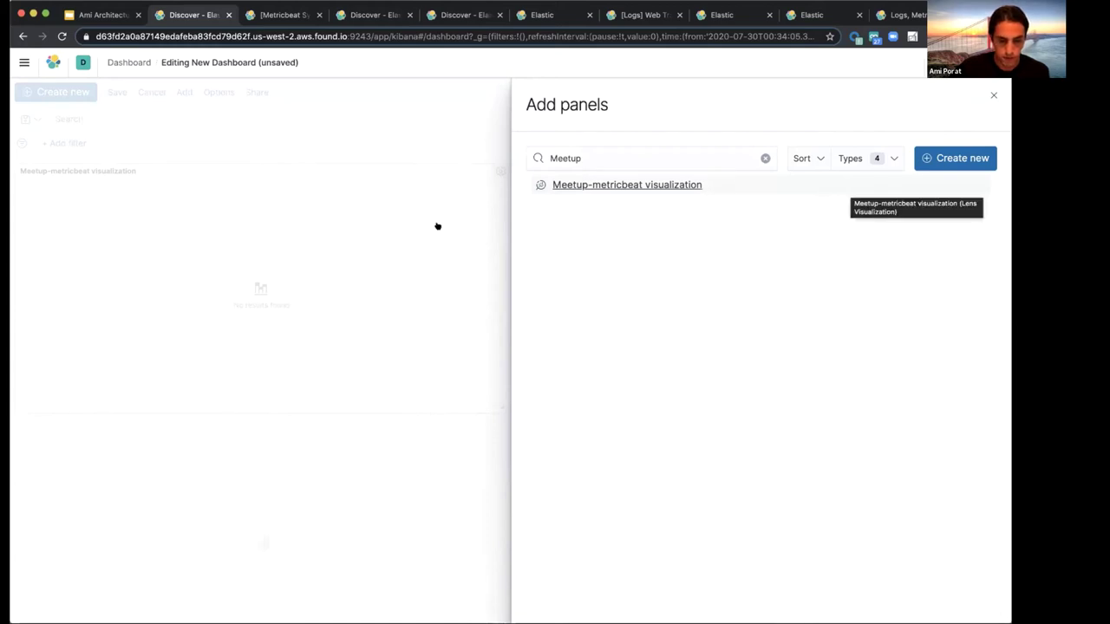
left_click(626, 185)
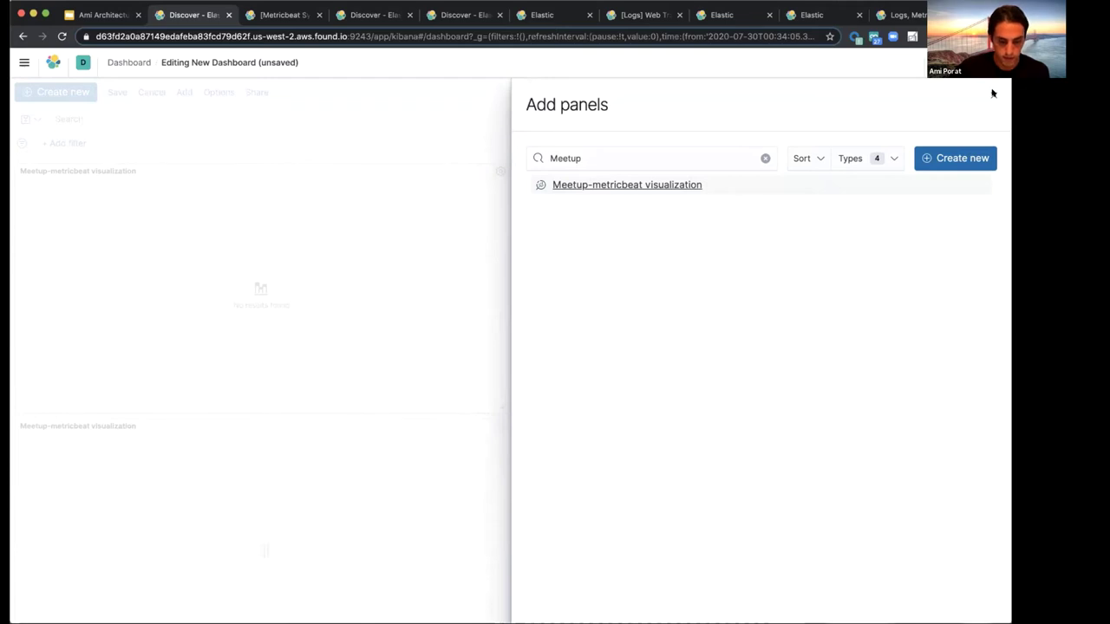
left_click(993, 93)
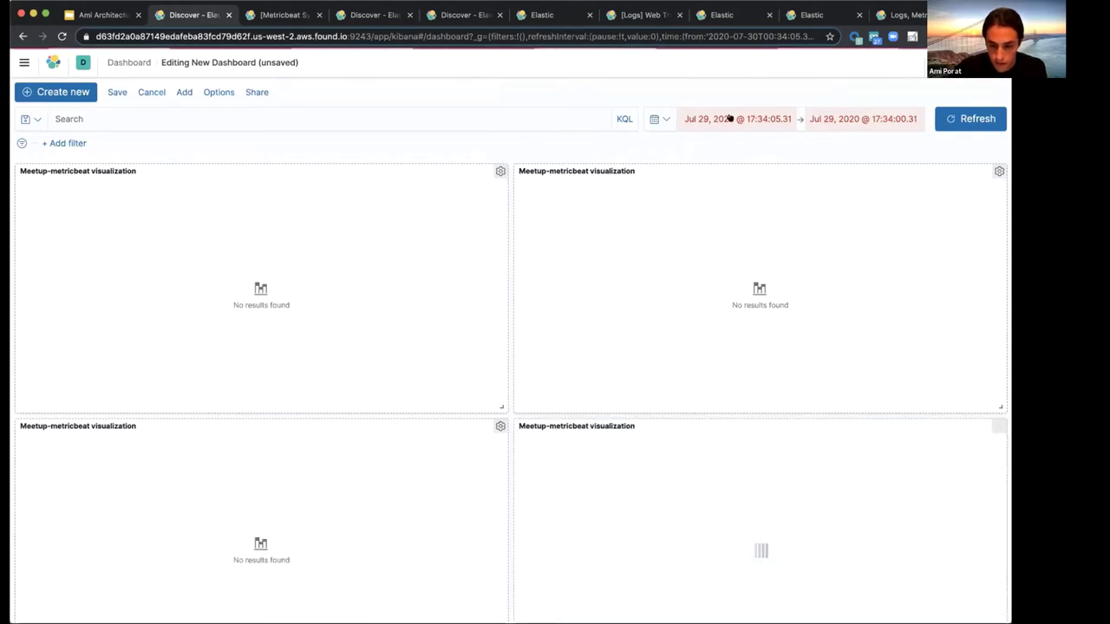
- Set the dashboard time range's end date to Jul 29, 2020 @ 18:00:00.000 and apply it
left_click(756, 118)
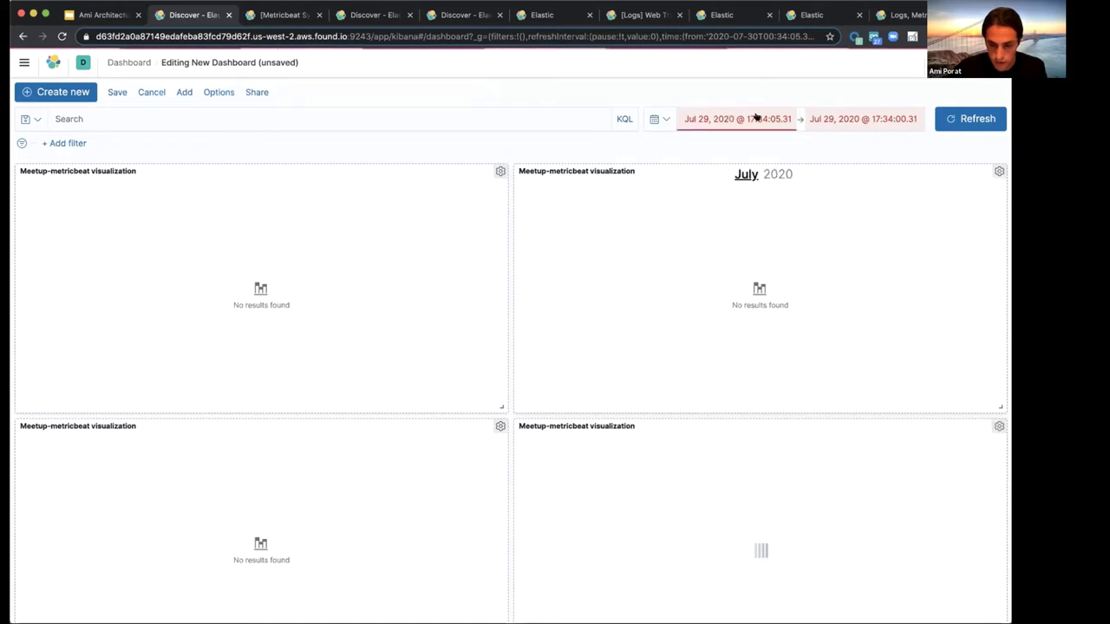
left_click(889, 122)
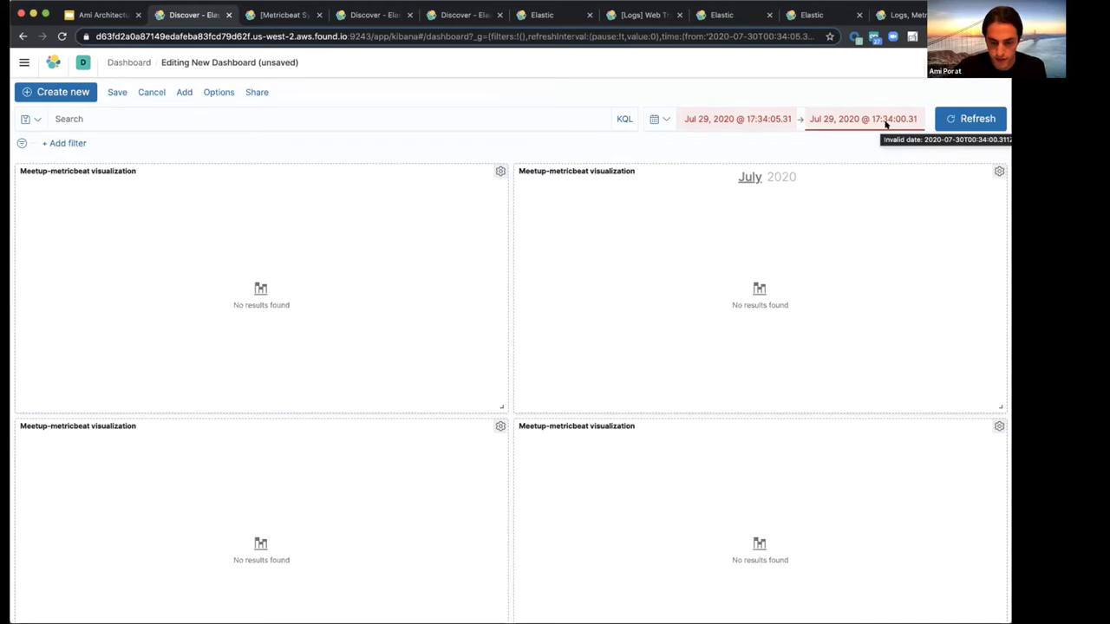
scroll(870, 243, "down", 1)
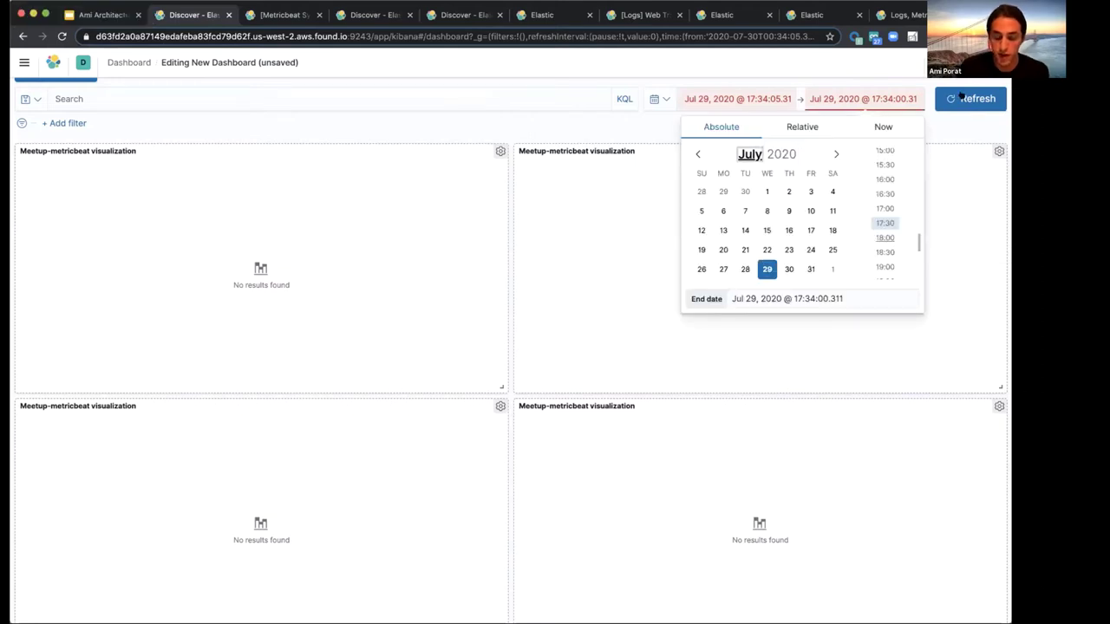
key("Return")
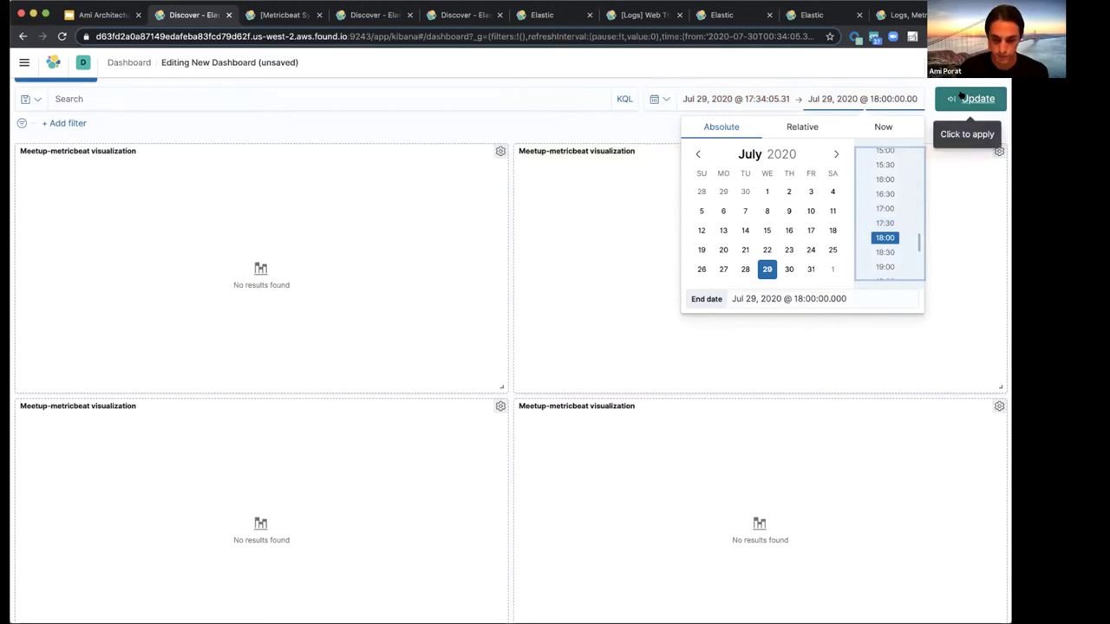
left_click(961, 97)
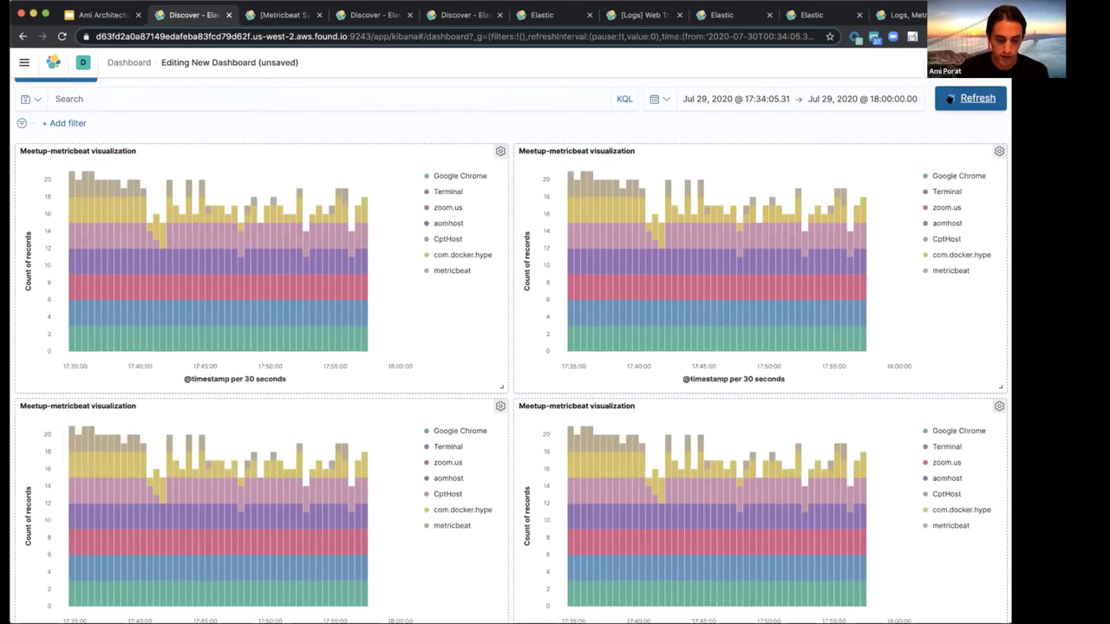
- Delete the three extra Meetup-metricbeat visualization copies from the dashboard, keeping only the first panel
left_click(501, 406)
scroll(409, 579, "down", 1)
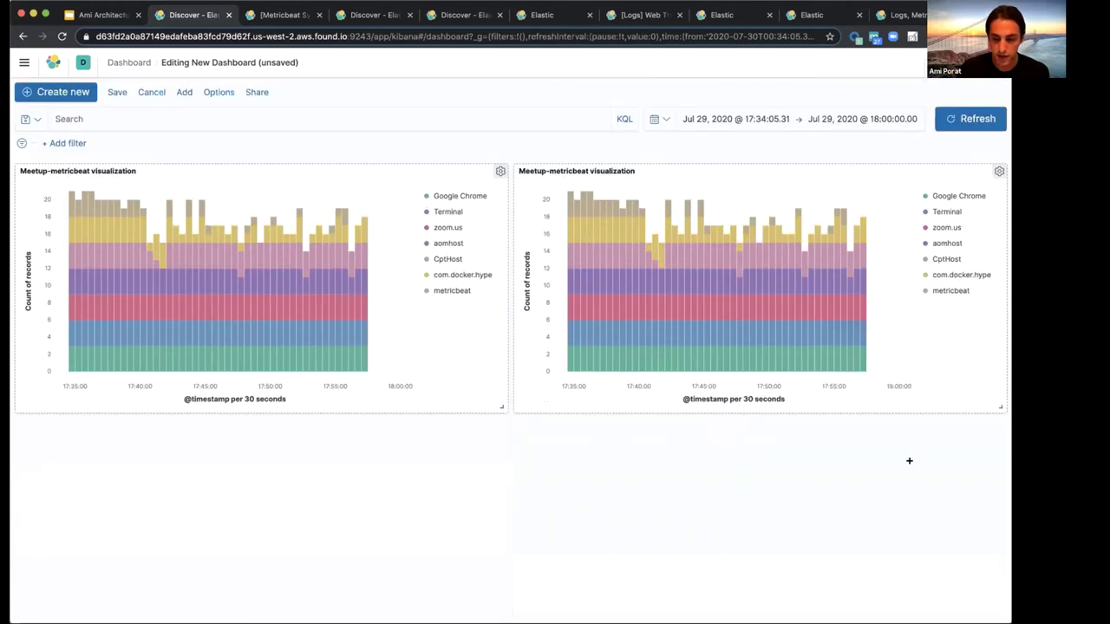
left_click(997, 171)
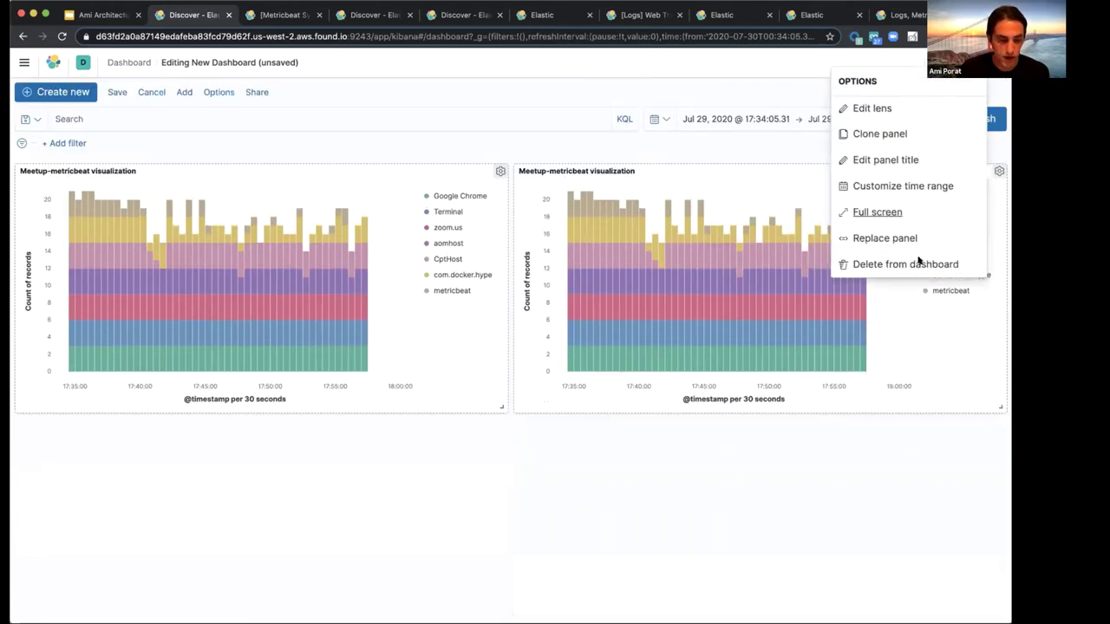
left_click(921, 263)
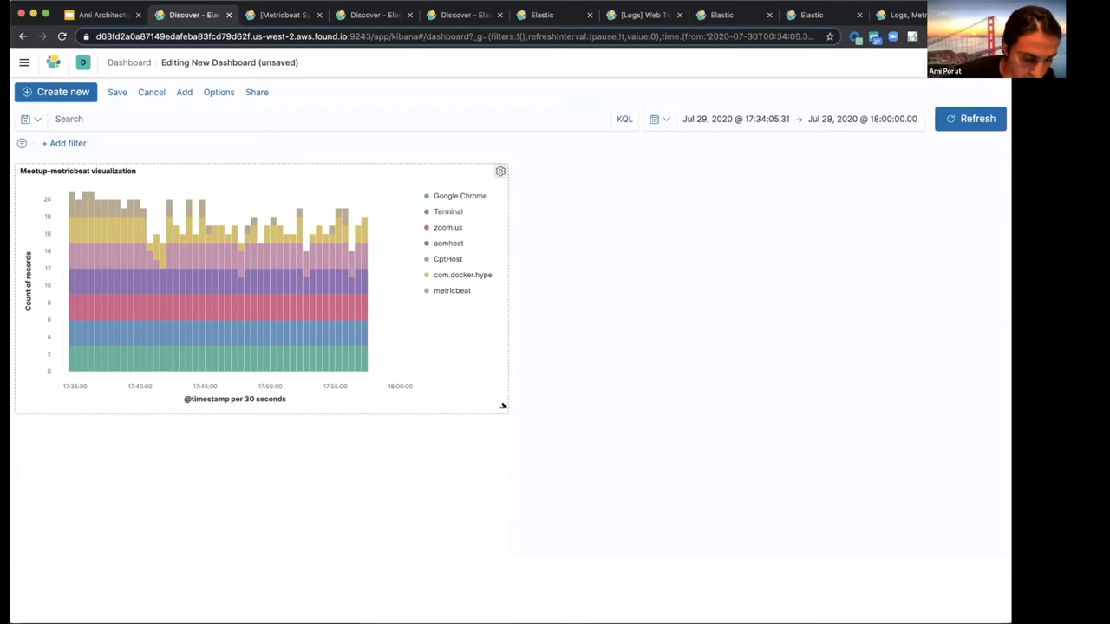
- Resize the remaining chart panel, trying full width and settling on slightly over half the dashboard's width with more height
left_click_drag(500, 404, 985, 402)
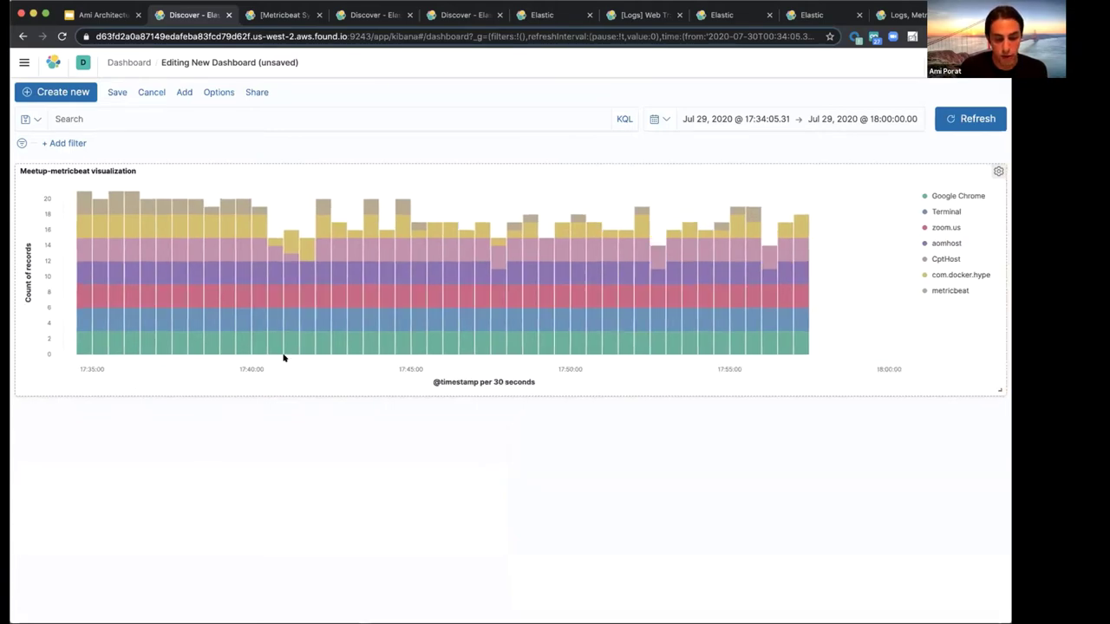
left_click_drag(1000, 391, 442, 508)
left_click_drag(486, 385, 526, 445)
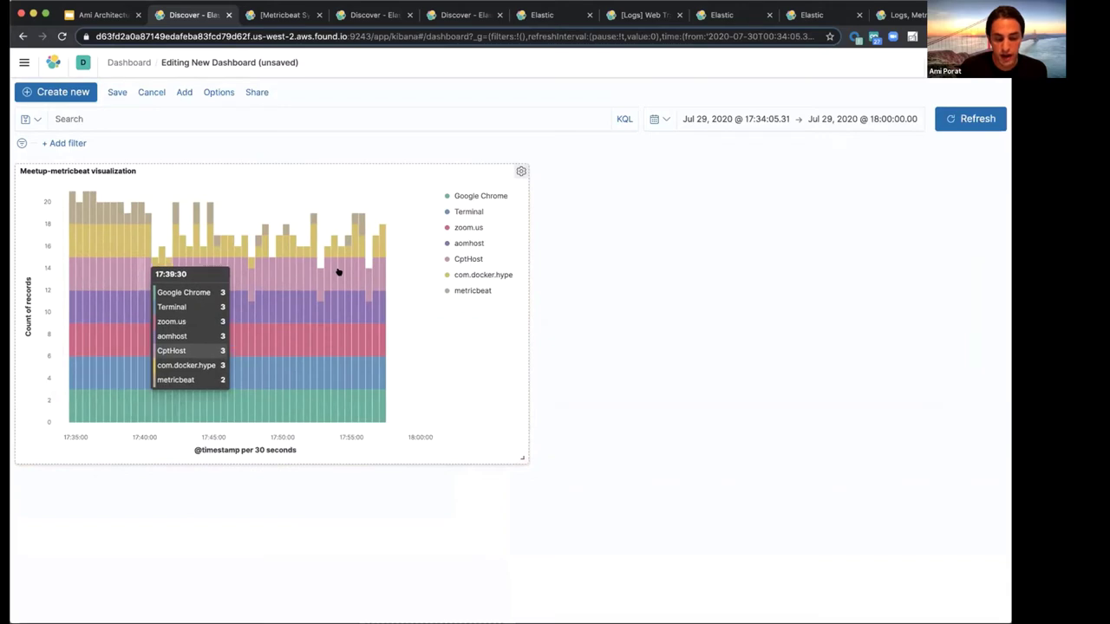
- Hide the Google Chrome, Terminal and zoom.us series through the chart legend and show all three again
left_click(458, 195)
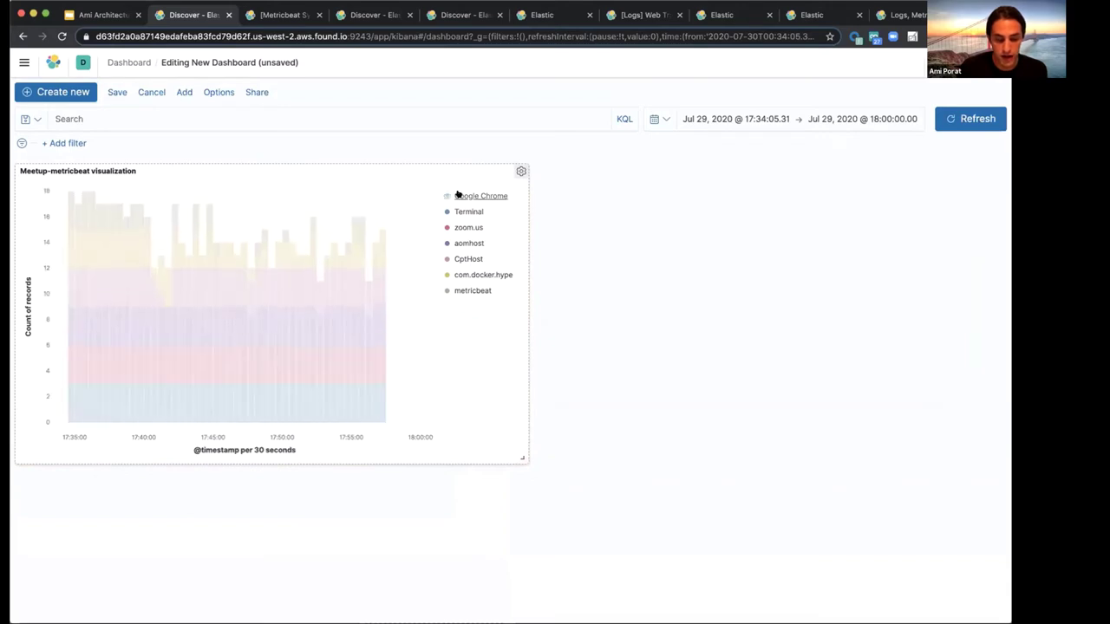
left_click(460, 212)
left_click(460, 227)
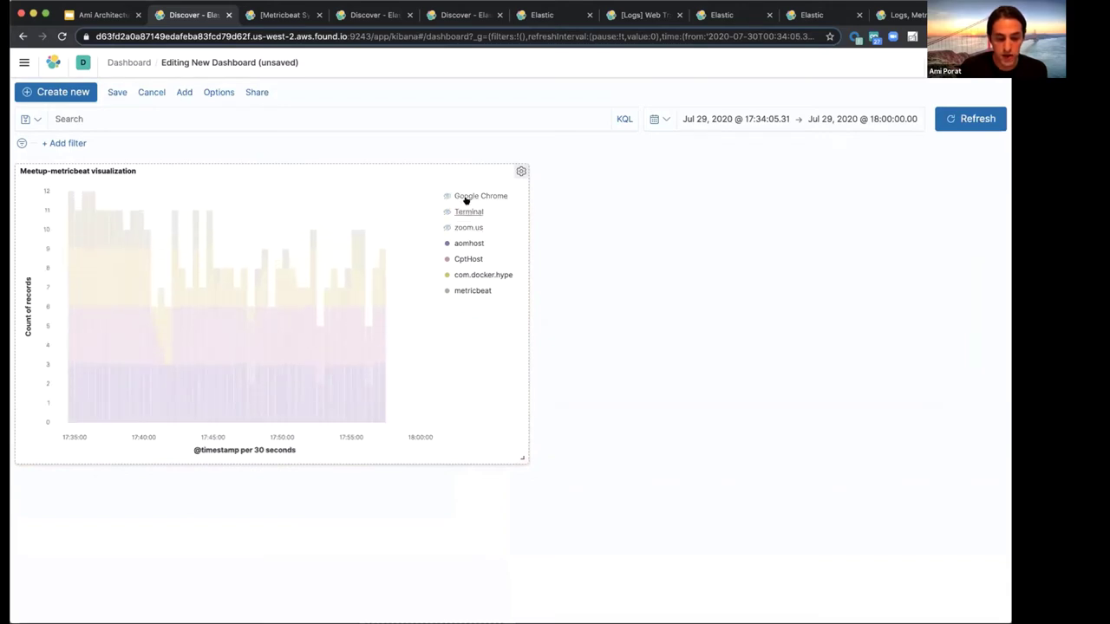
left_click(466, 198)
left_click(463, 211)
left_click(463, 228)
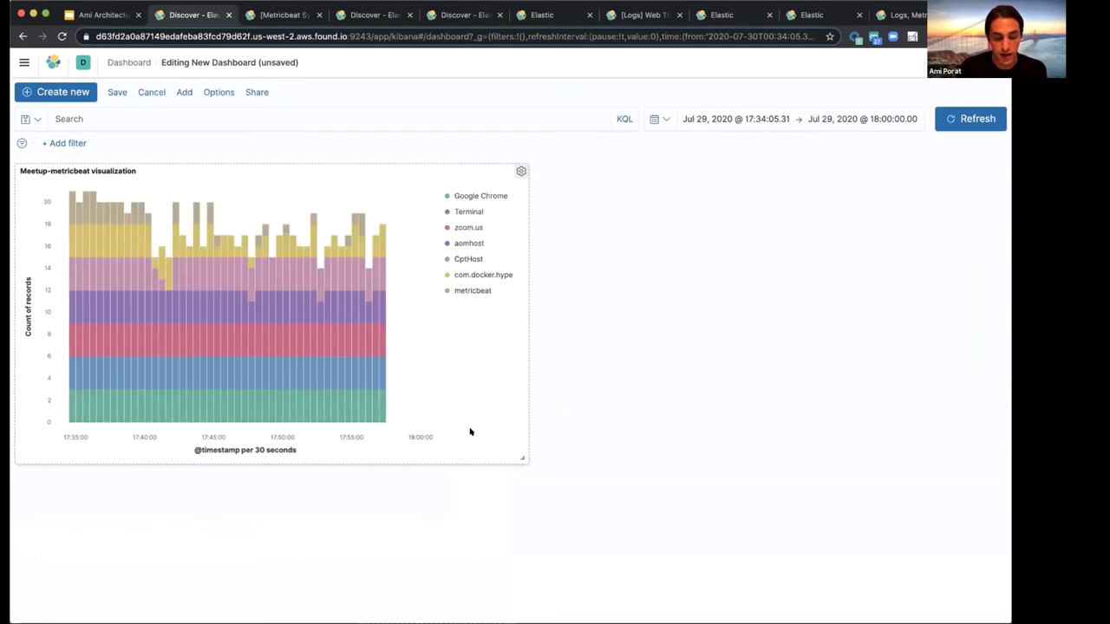
- Save the dashboard with the title "Meetup Dashboard, July 29", without storing the time range
left_click(117, 93)
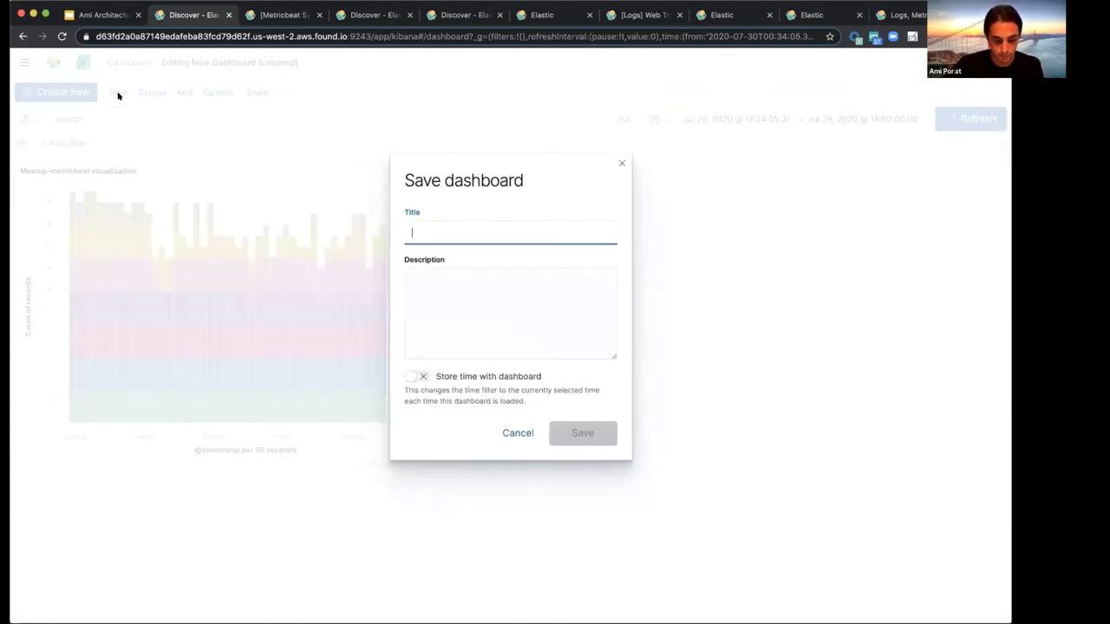
type("Meetup Dash")
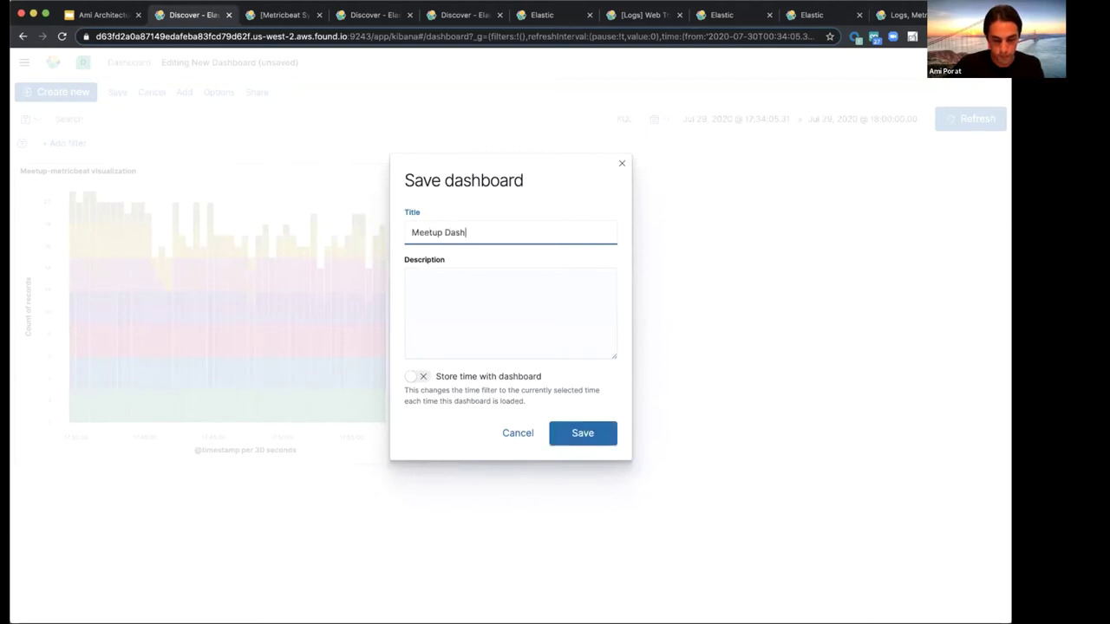
type("board, J")
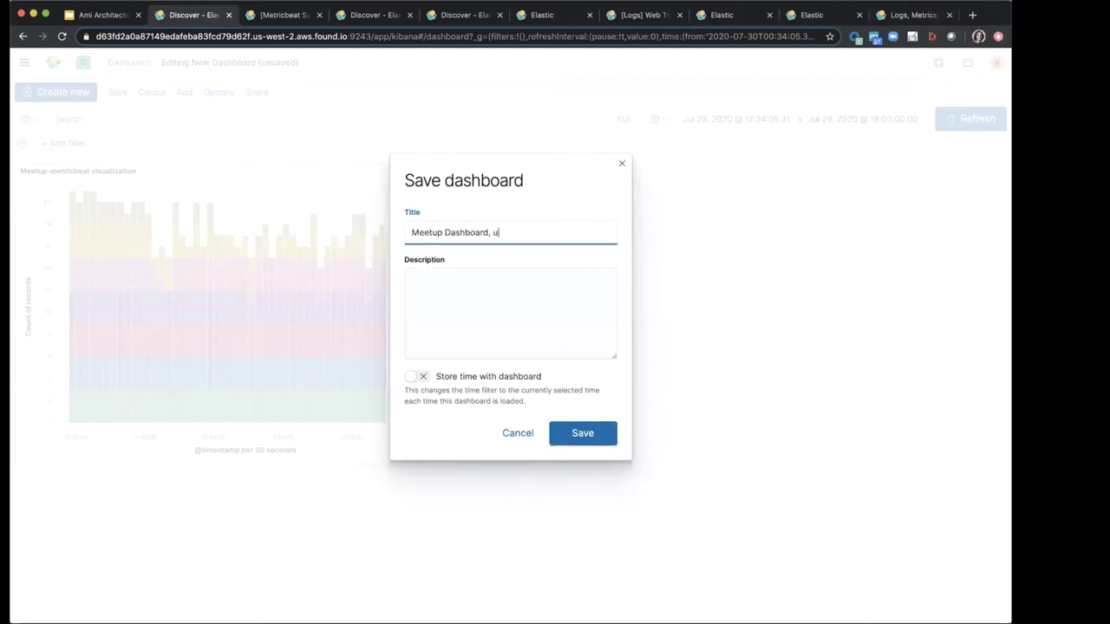
type("uly 29")
left_click(574, 434)
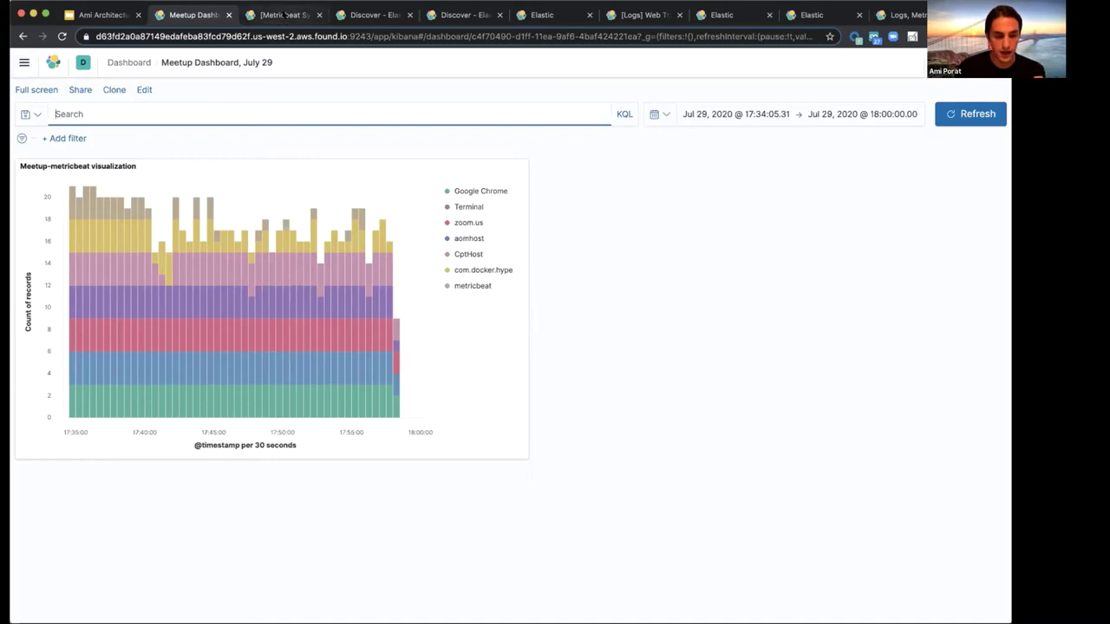
- In the browser tab with the Host overview ECS dashboard, go to Discover and switch the index pattern to filebeat-*
key("ctrl+Tab")
left_click(25, 63)
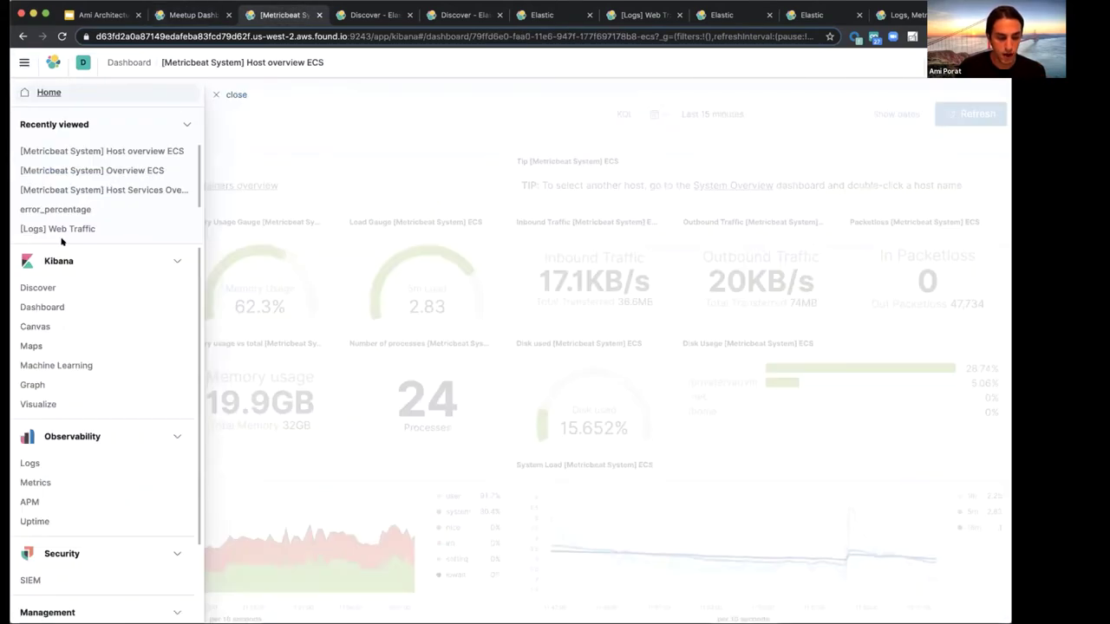
left_click(40, 286)
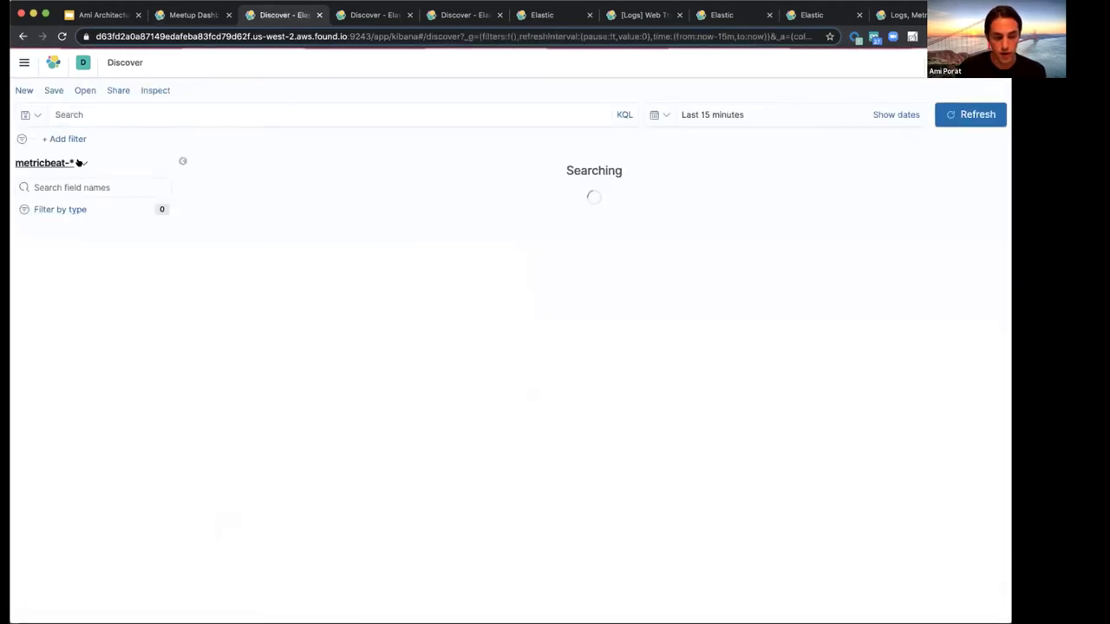
left_click(78, 163)
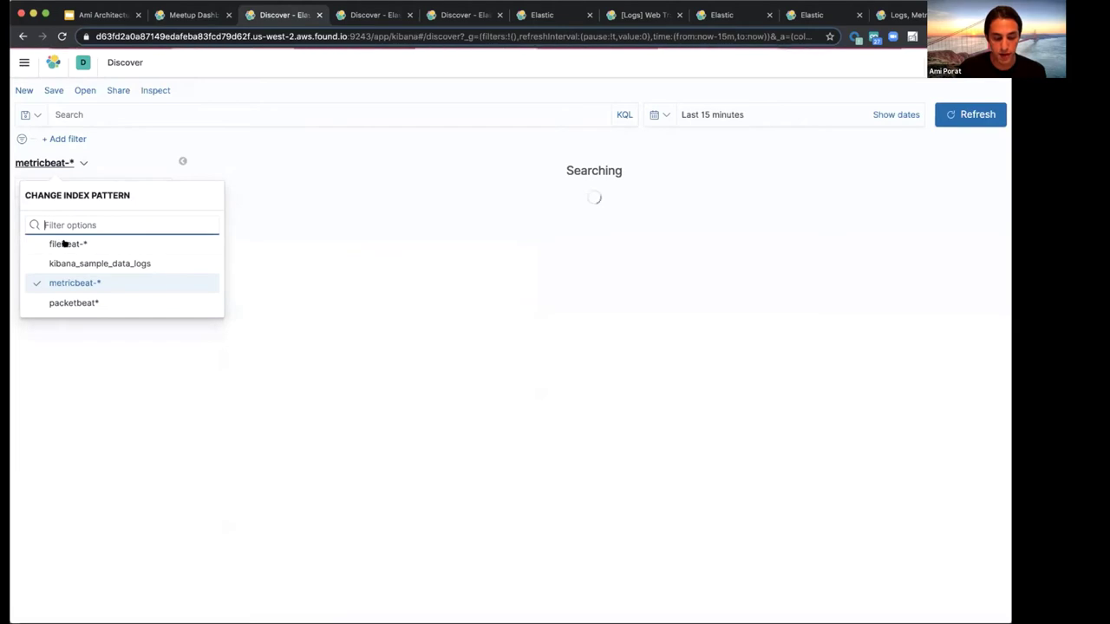
left_click(63, 243)
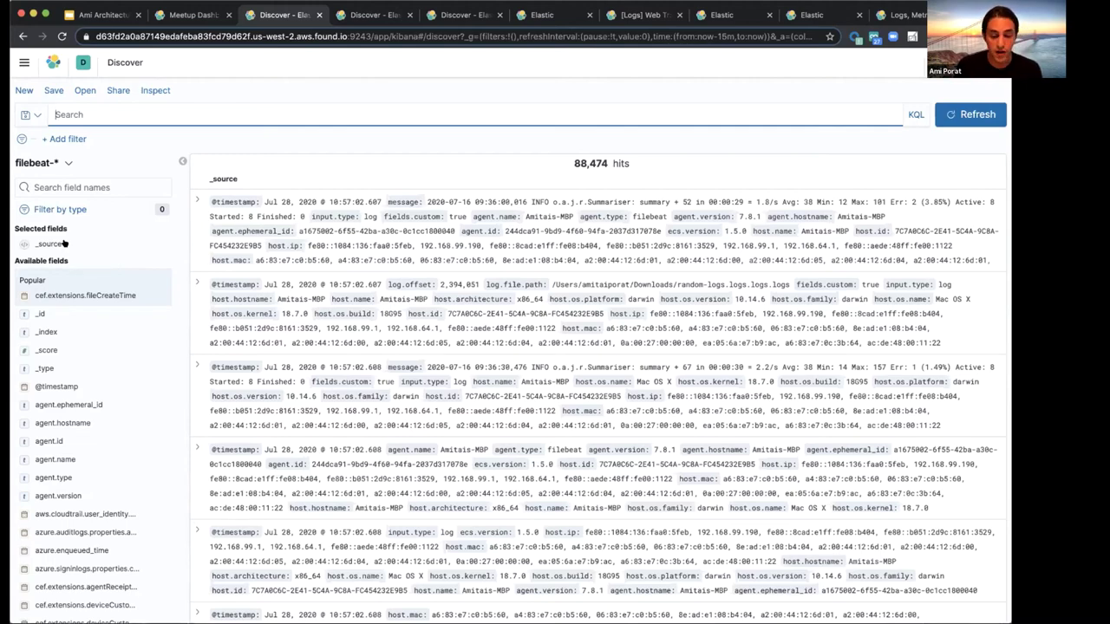
- Expand the first filebeat document and examine its field table, especially the log file path and the unparsed message field
scroll(64, 244, "down", 3)
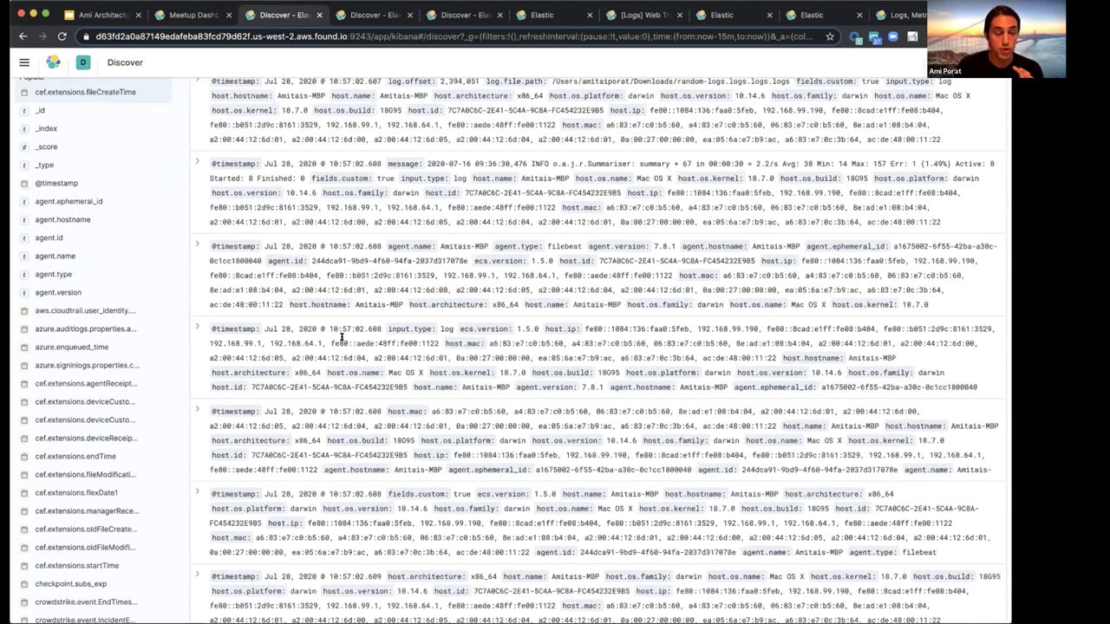
scroll(342, 337, "up", 1)
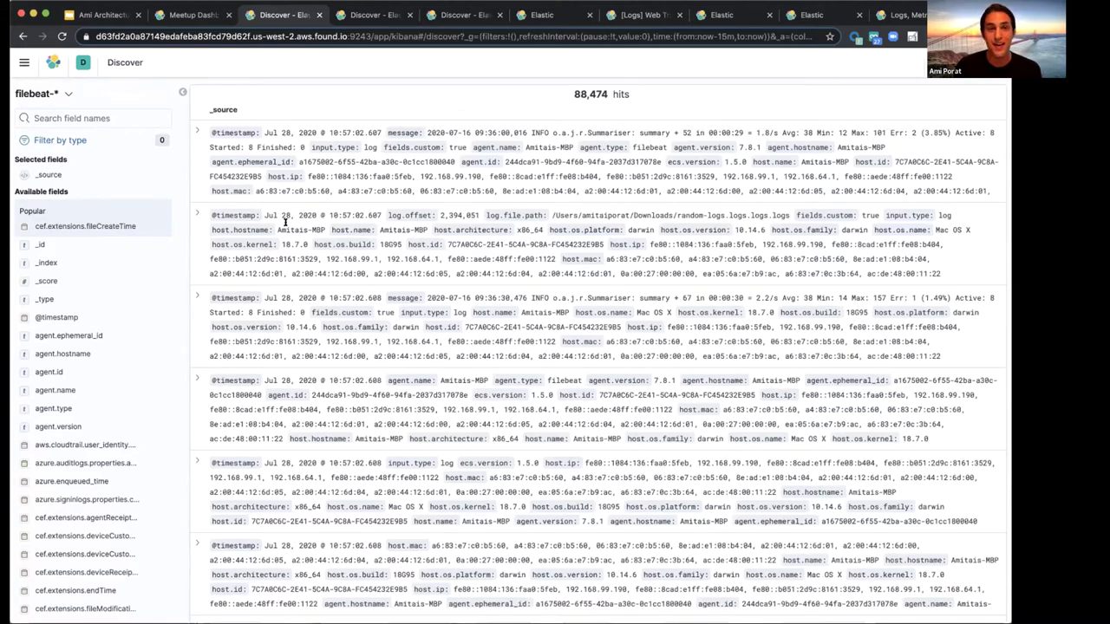
left_click(195, 131)
scroll(379, 357, "down", 1)
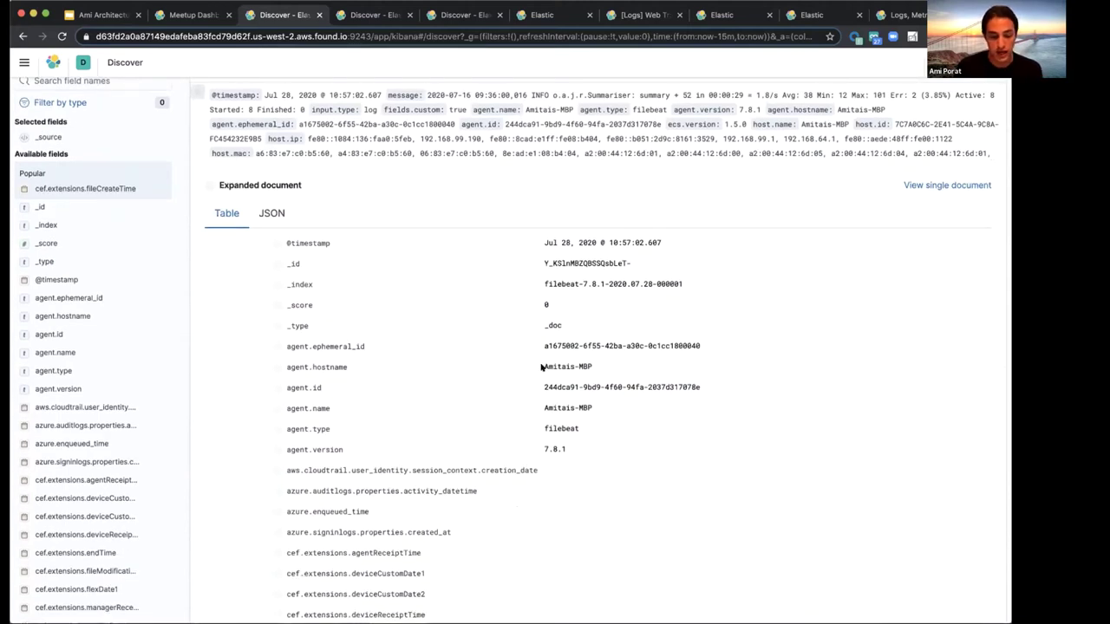
scroll(541, 367, "down", 1)
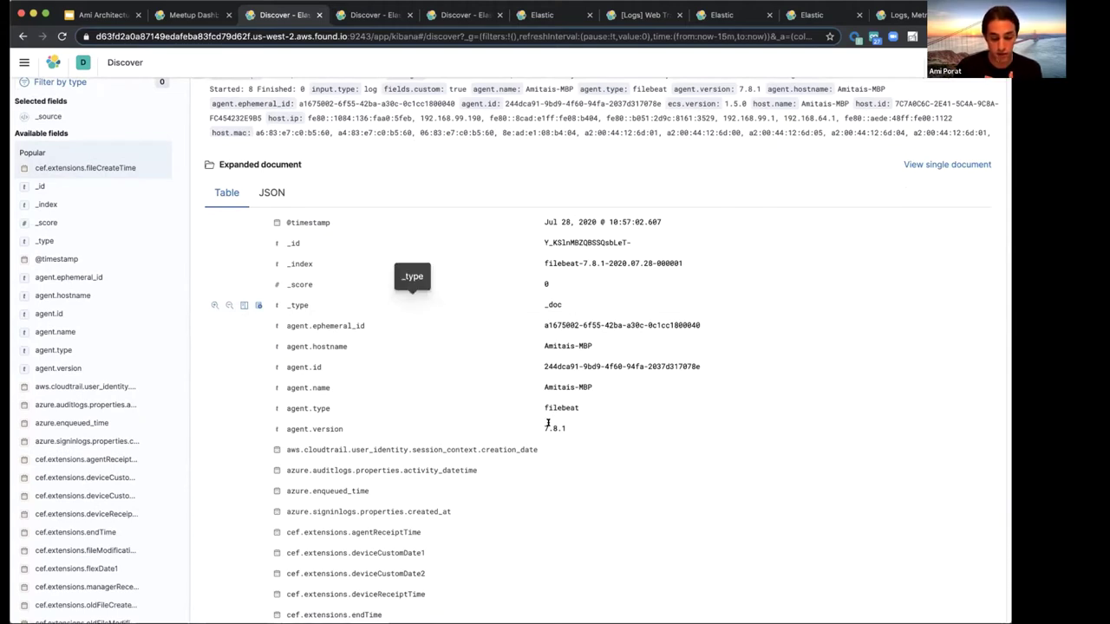
scroll(547, 423, "down", 1)
scroll(547, 424, "down", 5)
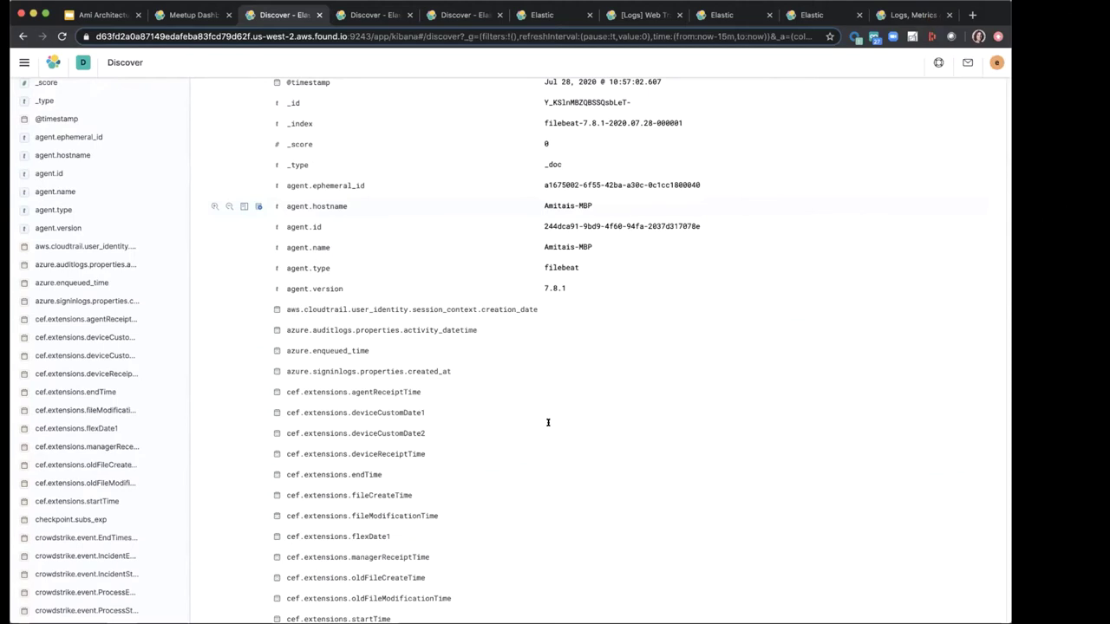
scroll(550, 422, "down", 7)
scroll(547, 423, "down", 3)
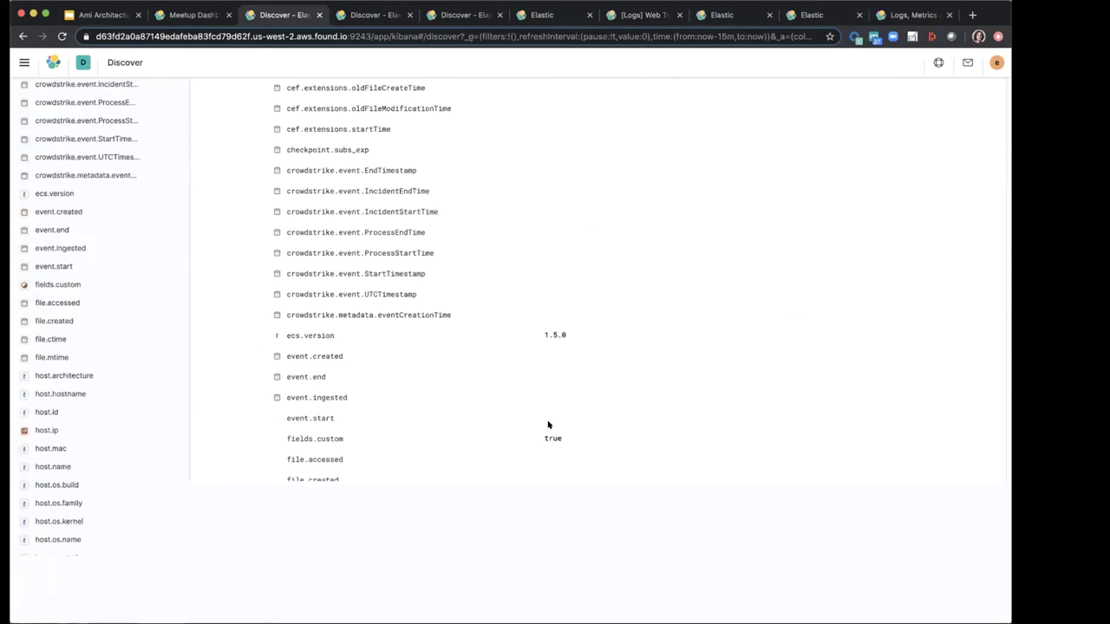
scroll(548, 424, "down", 2)
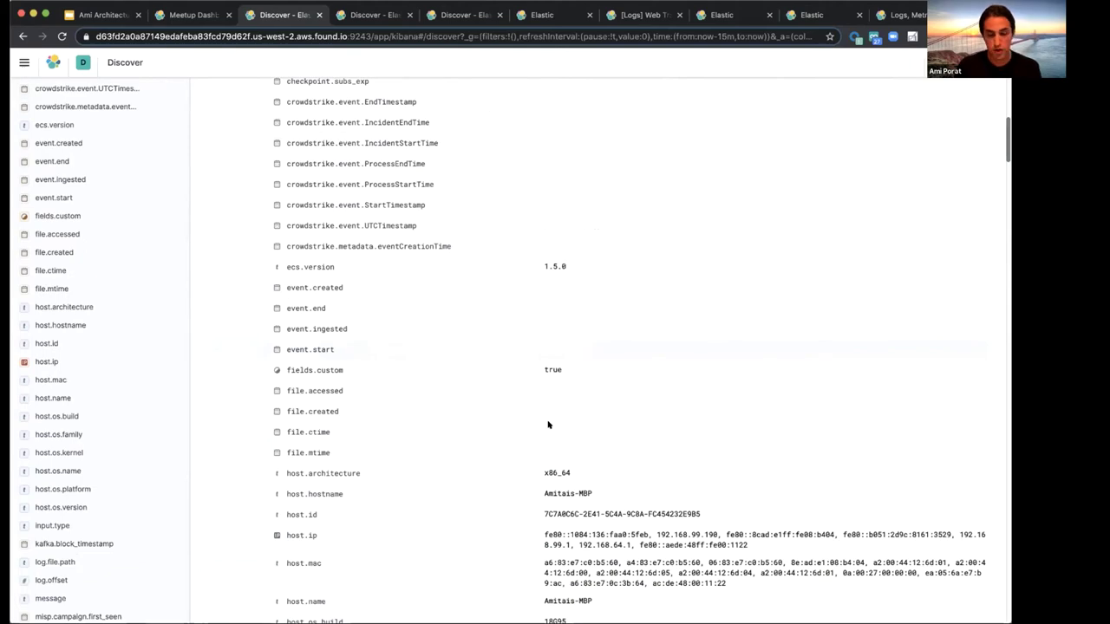
scroll(548, 424, "down", 9)
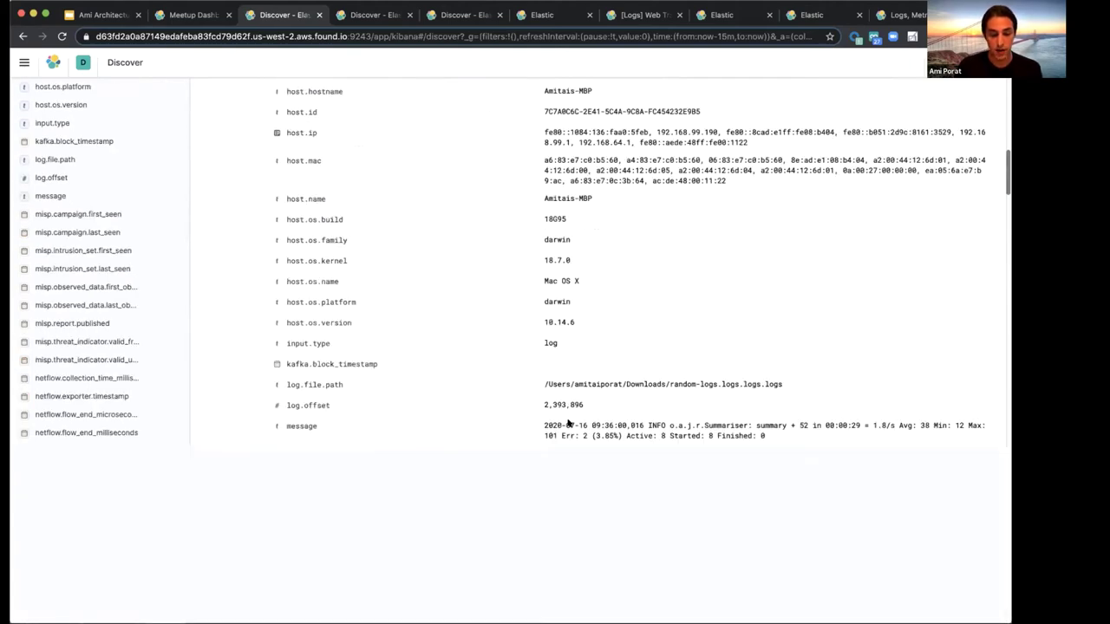
scroll(568, 301, "down", 3)
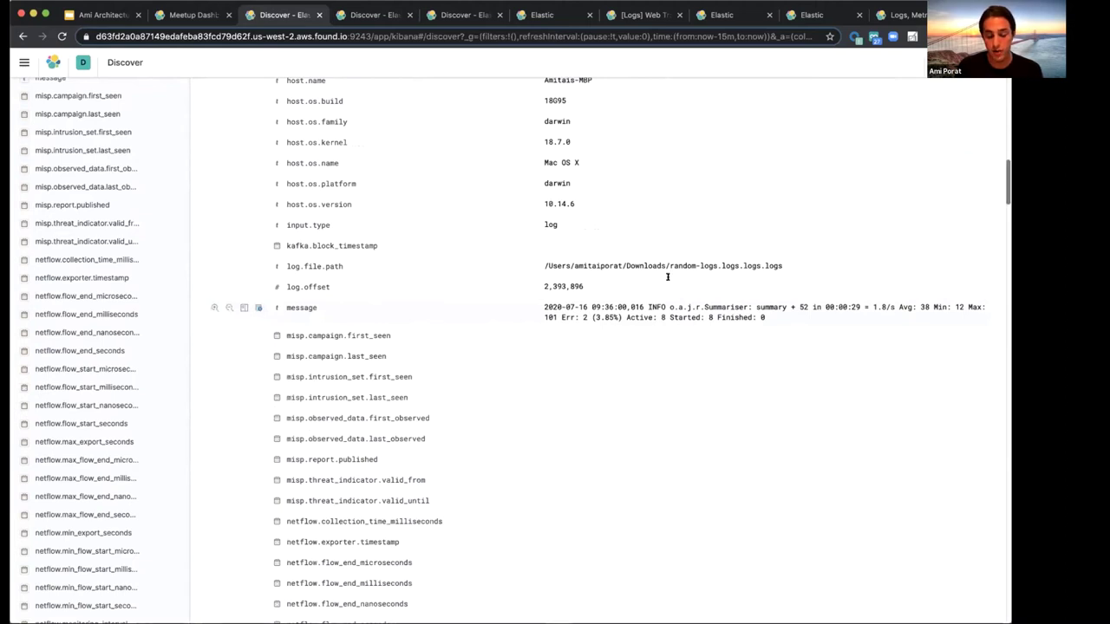
scroll(667, 277, "down", 1)
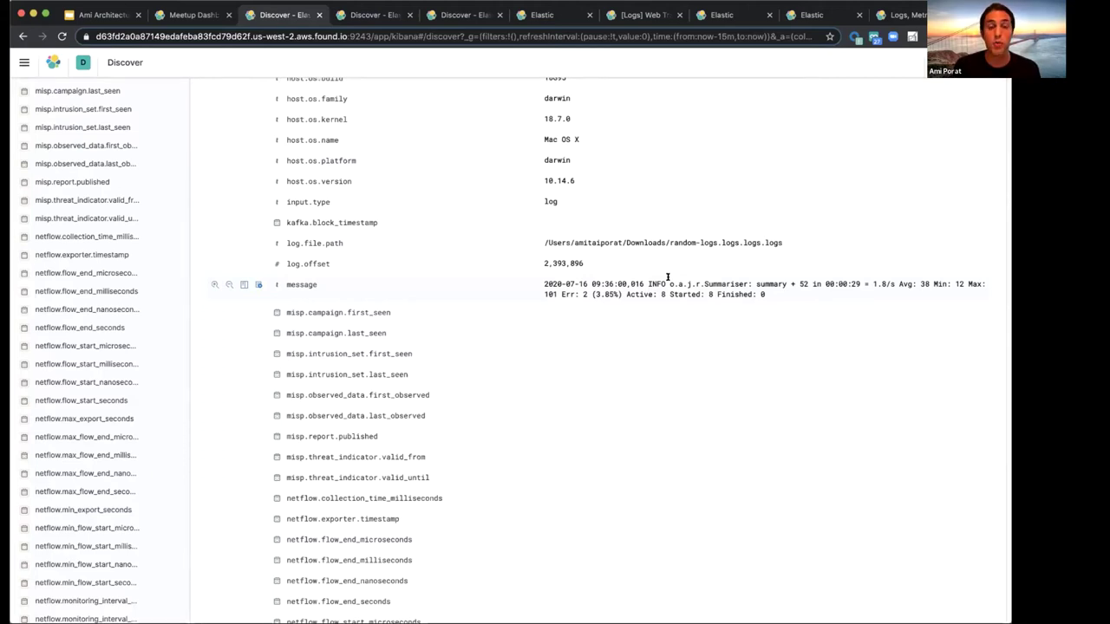
scroll(714, 287, "up", 15)
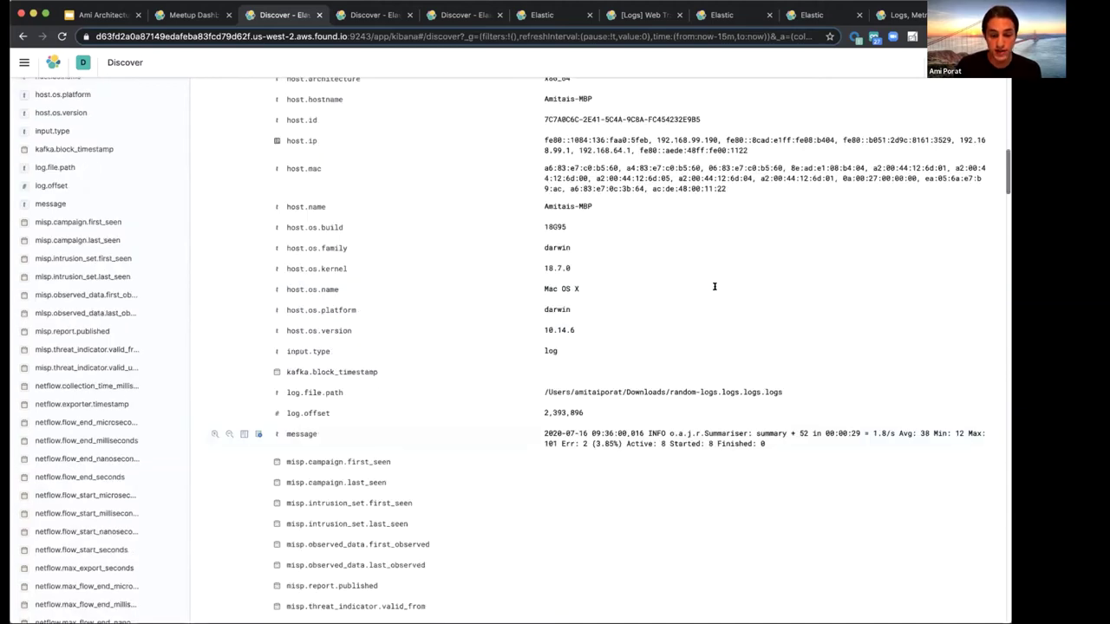
scroll(714, 289, "up", 5)
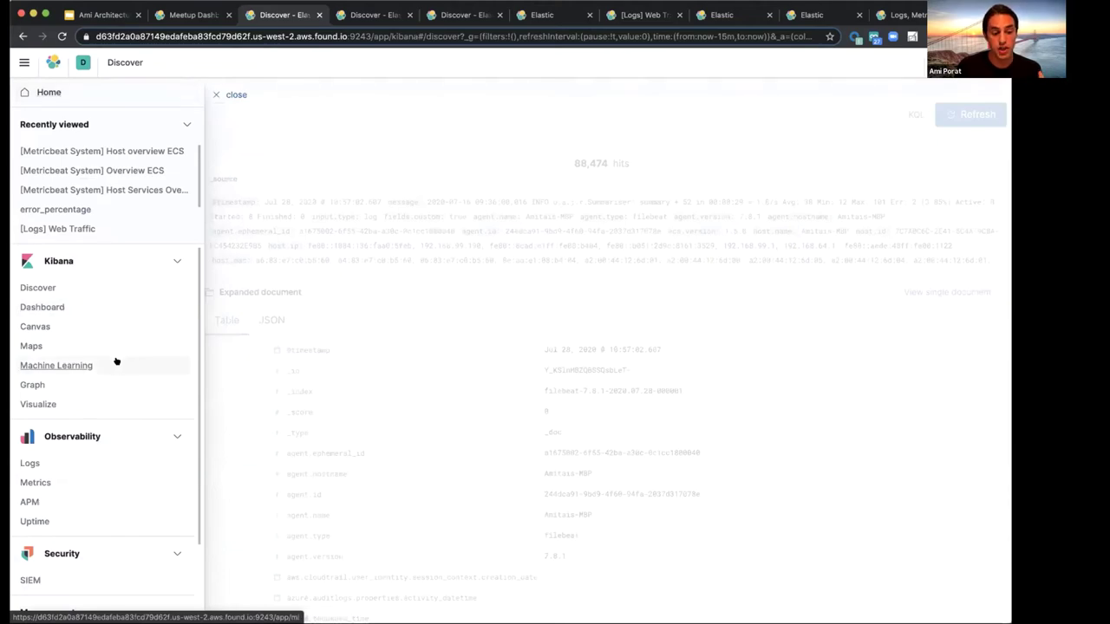
- Go to Machine Learning and open the Data Visualizer
left_click(116, 363)
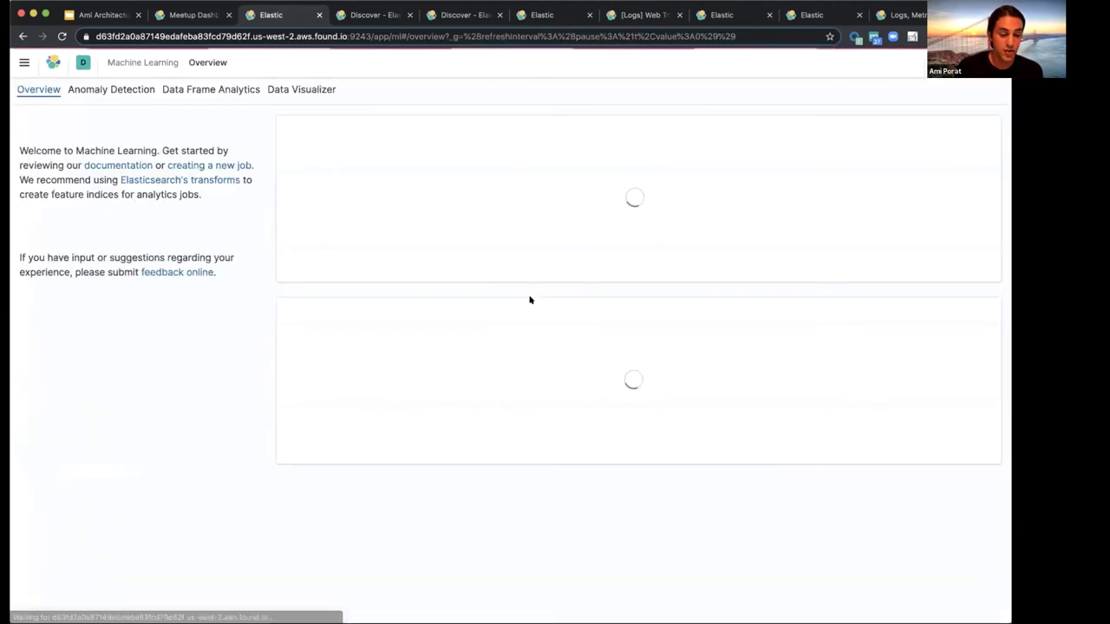
left_click(288, 89)
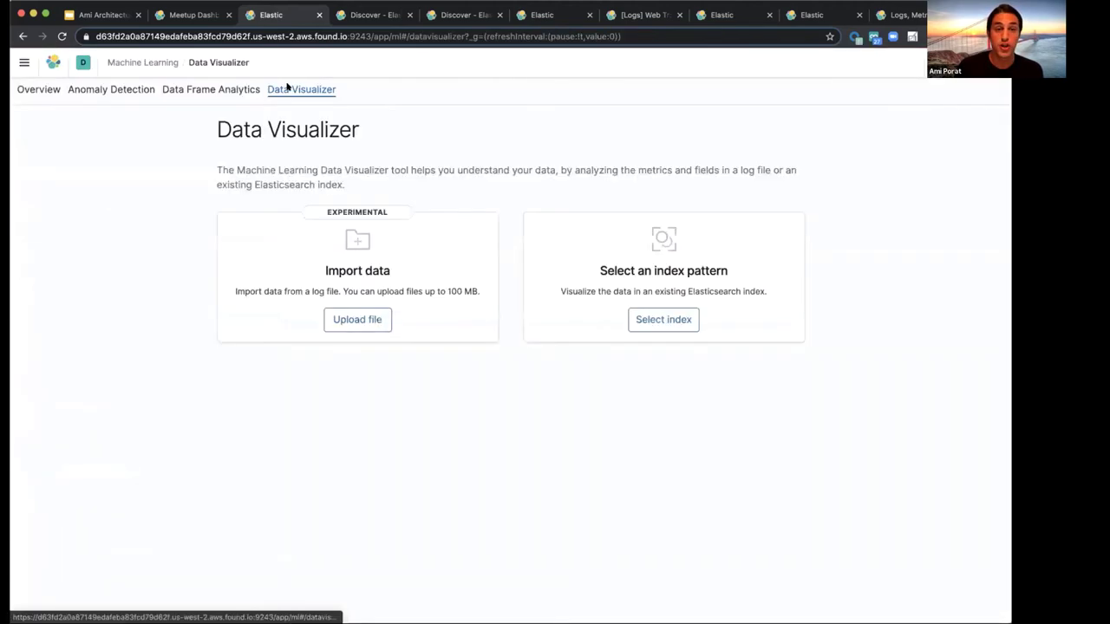
- Upload the file random-logs.logs.logs.logs to the File Data Visualizer, searching for random-logs in the file chooser
left_click(368, 318)
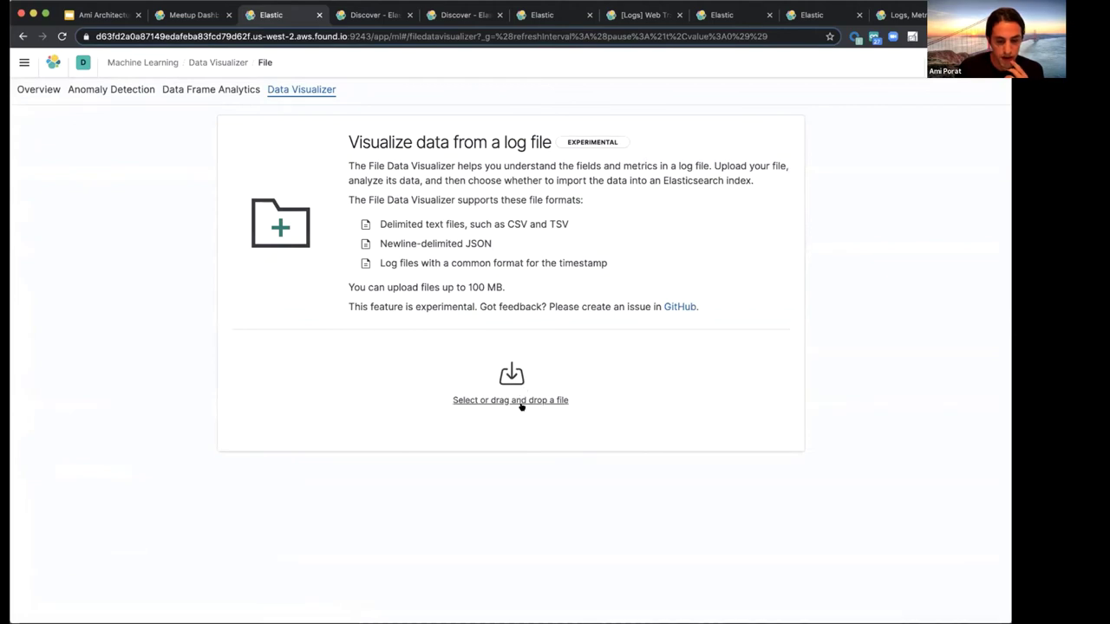
left_click(521, 405)
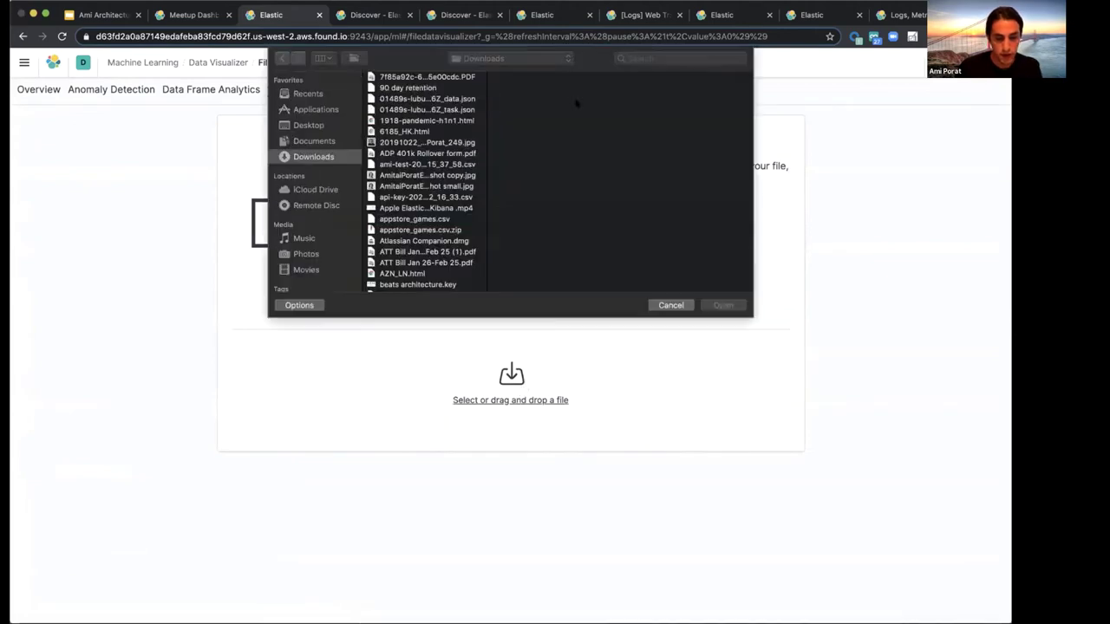
left_click(646, 57)
type("random-logs")
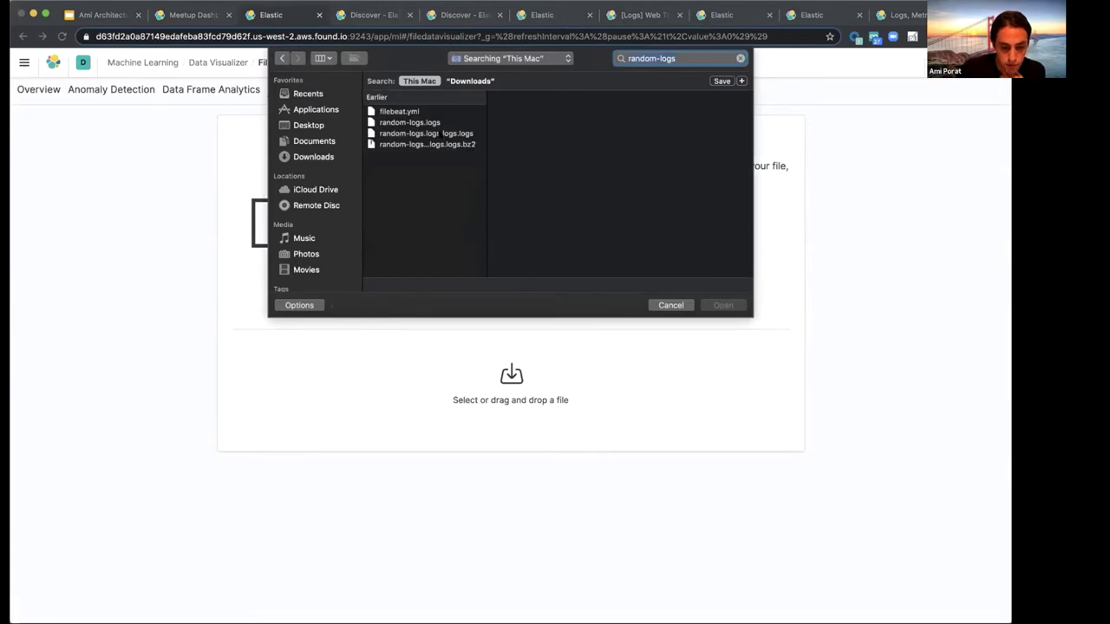
left_click(439, 134)
left_click(722, 306)
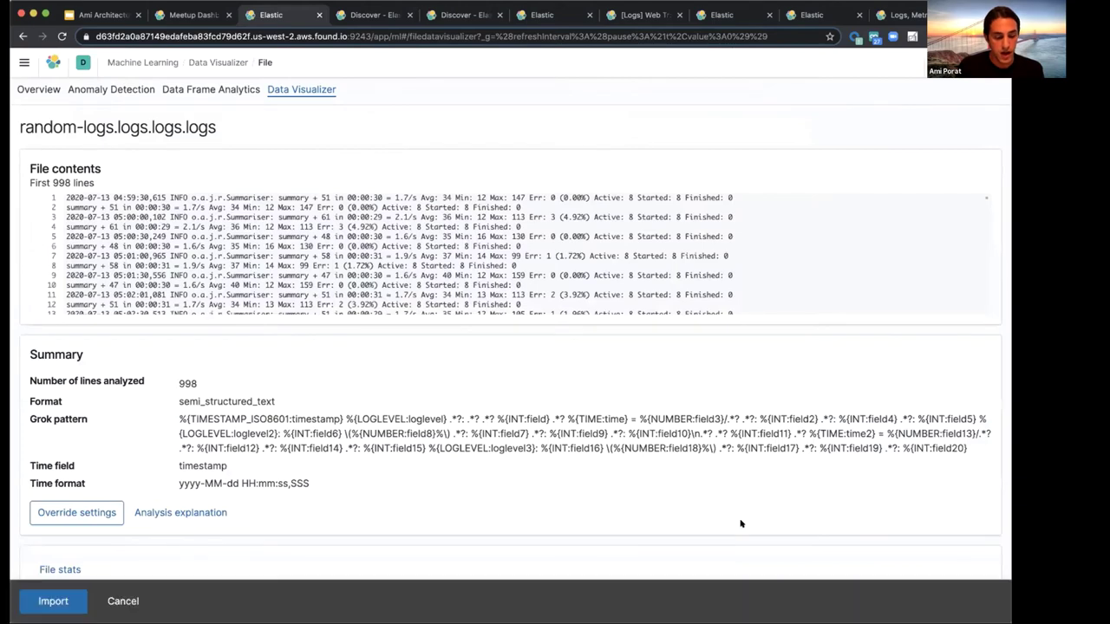
- Examine the uploaded log's file contents, the detected grok pattern and time format in the summary, and the file stats for each field
scroll(741, 524, "down", 4)
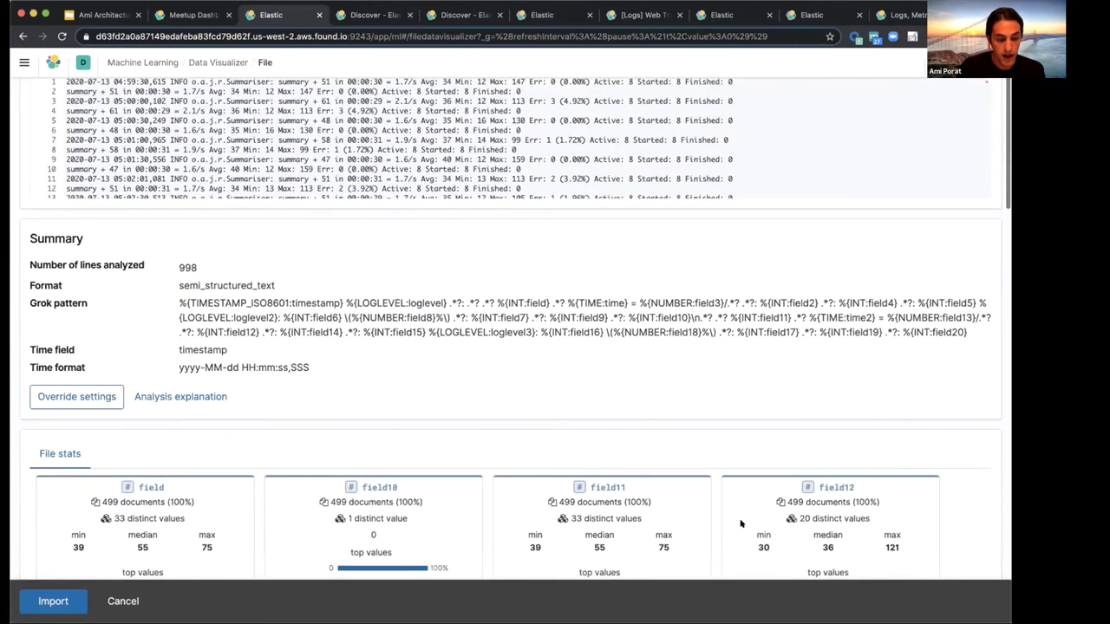
scroll(738, 523, "up", 3)
scroll(390, 221, "up", 1)
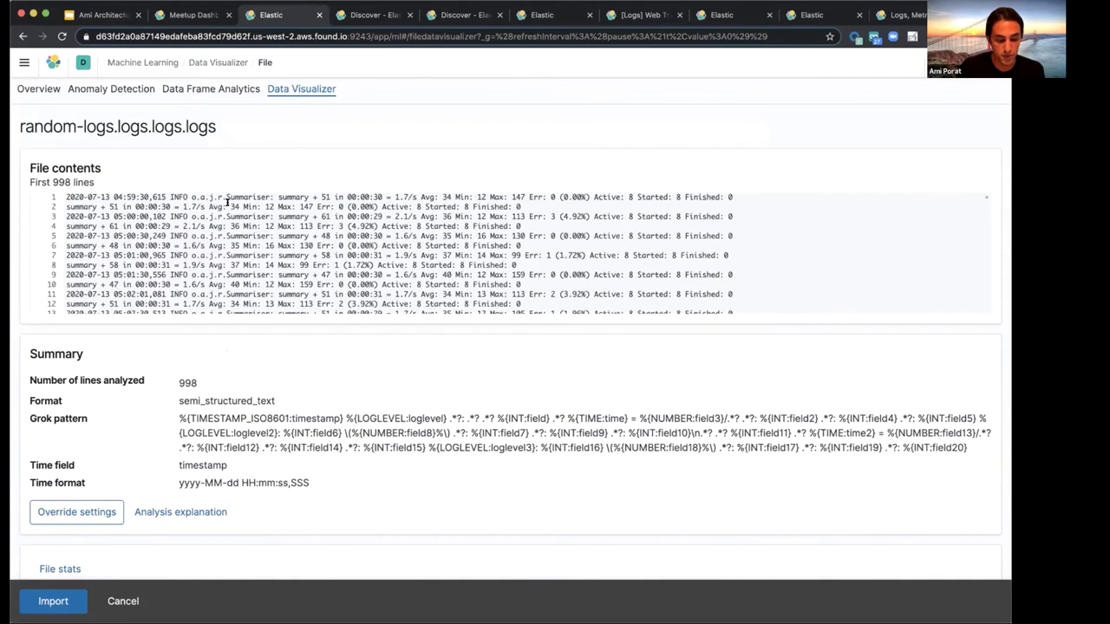
scroll(227, 202, "down", 2)
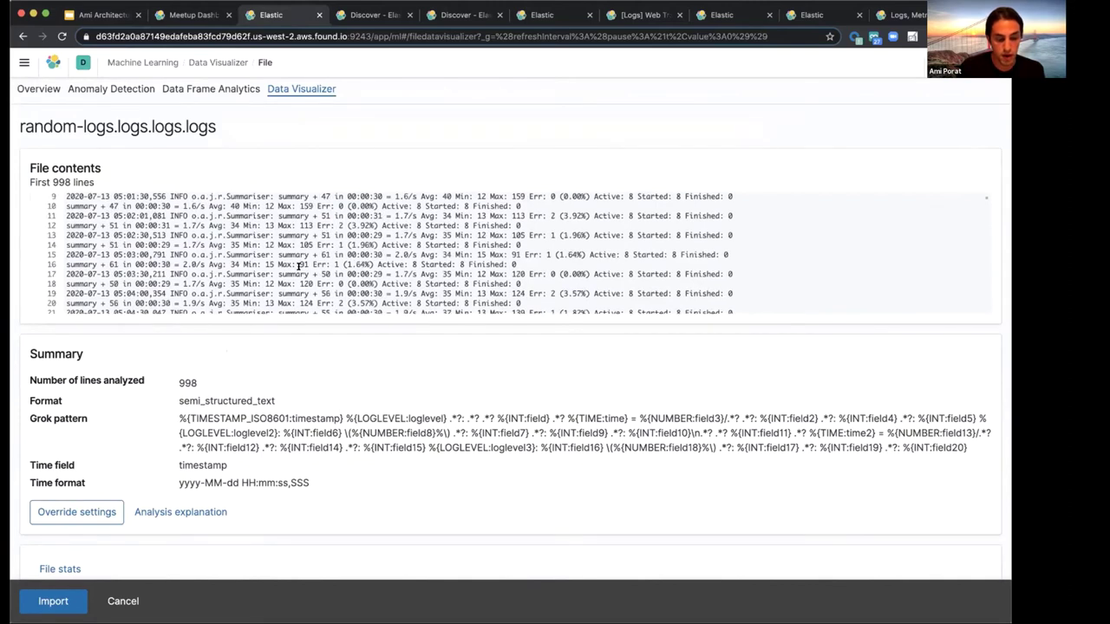
scroll(298, 266, "up", 2)
scroll(298, 268, "down", 2)
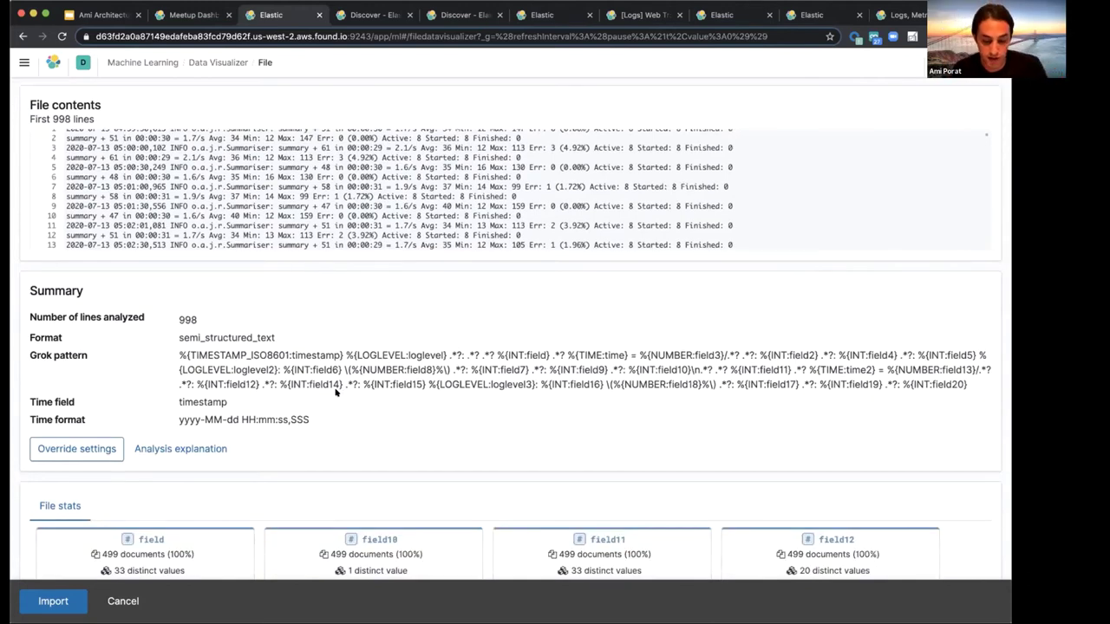
scroll(364, 373, "down", 1)
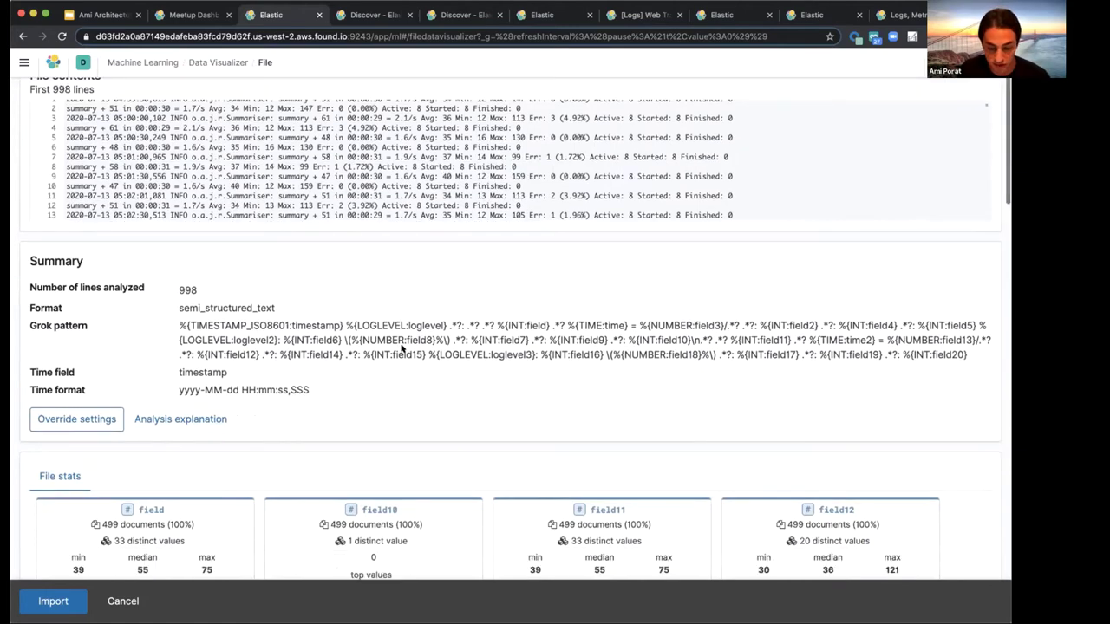
scroll(402, 347, "down", 2)
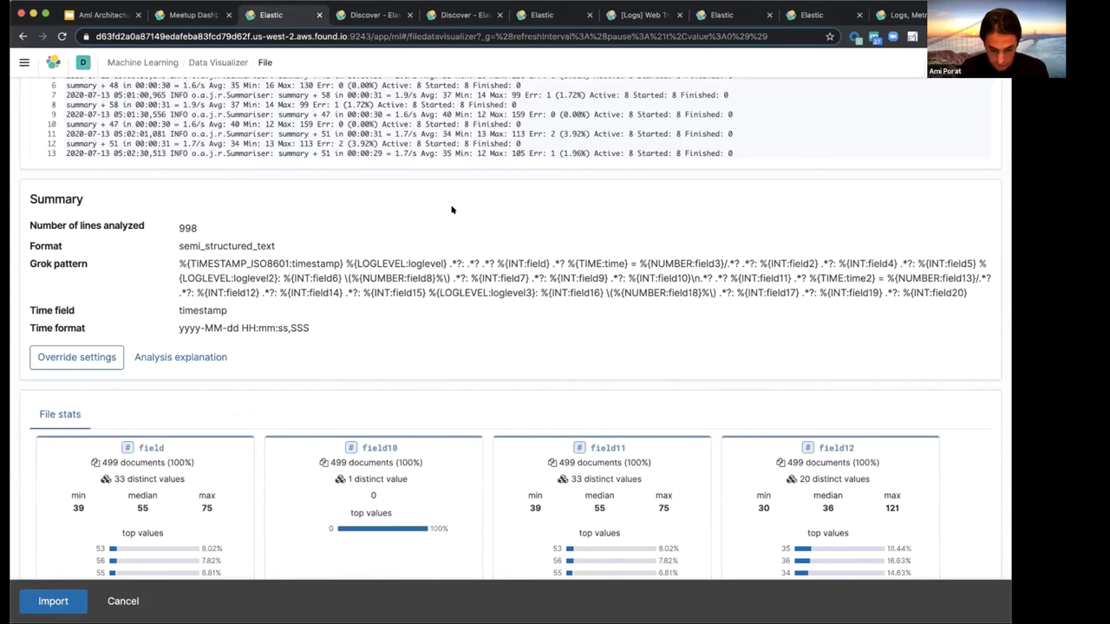
scroll(538, 329, "down", 3)
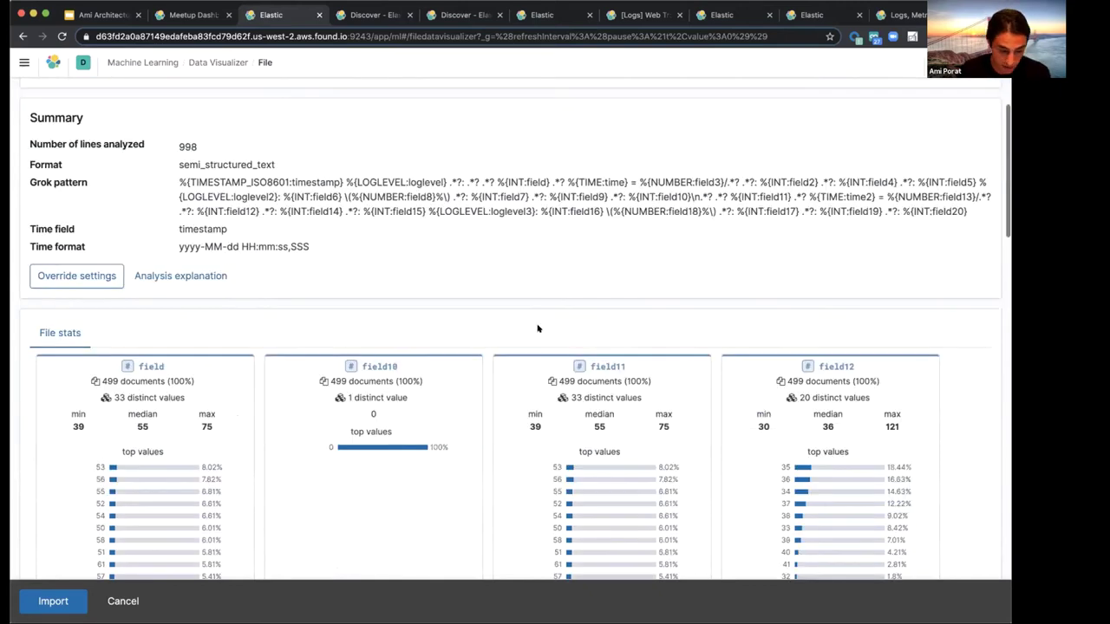
scroll(538, 329, "down", 2)
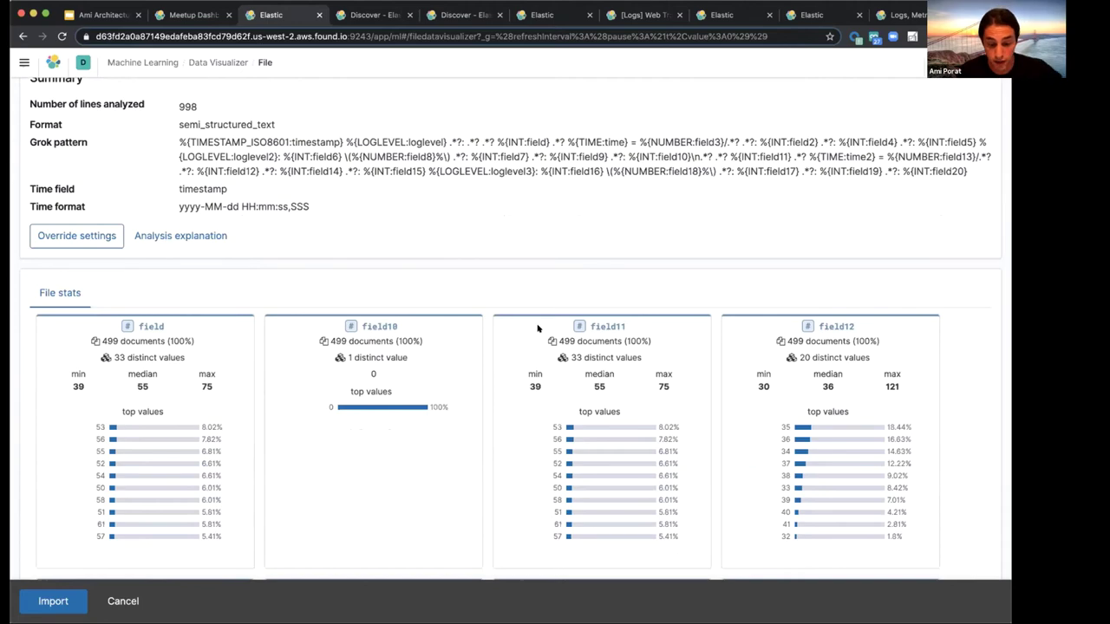
scroll(538, 328, "down", 3)
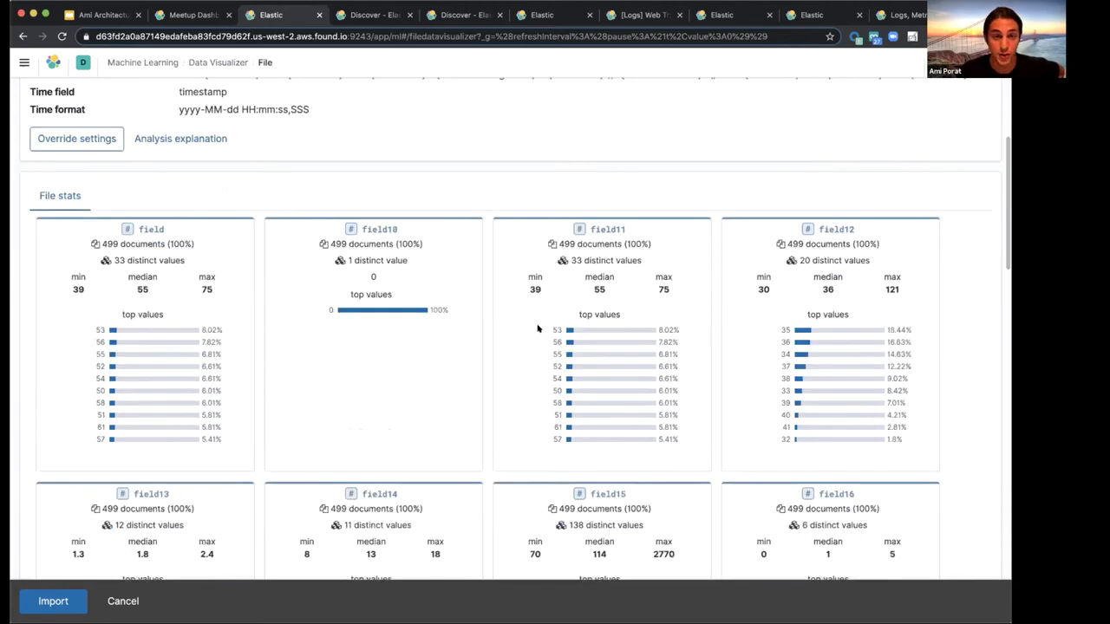
scroll(538, 329, "down", 3)
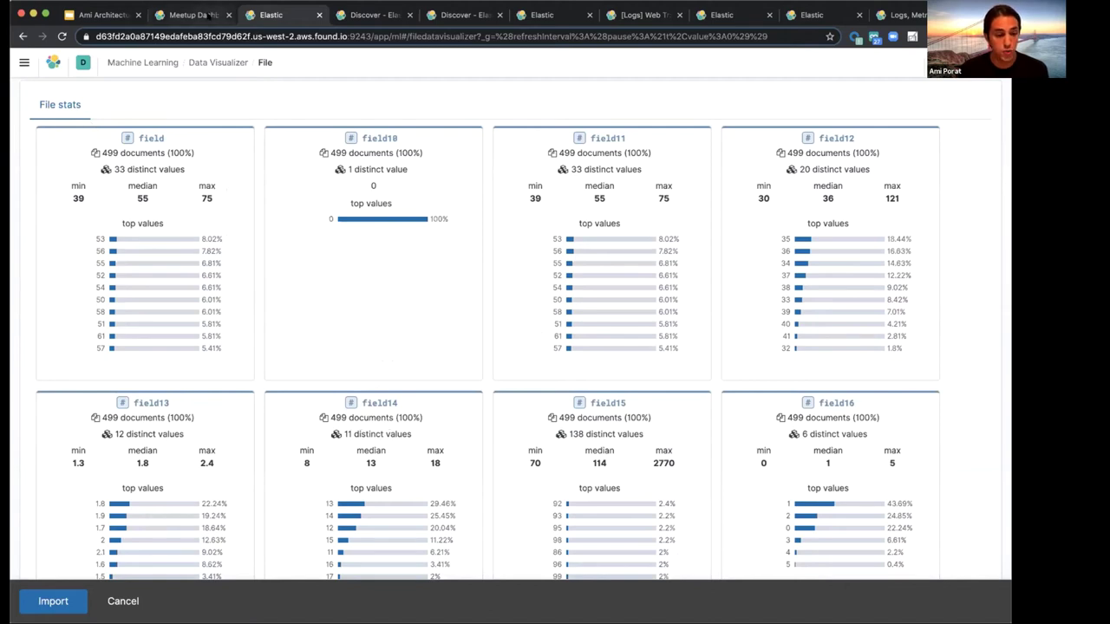
- In the browser tab with Meetup Dashboard, July 29, go to Visualize and create a Vertical Bar visualization with filebeat-* as the source
left_click(208, 15)
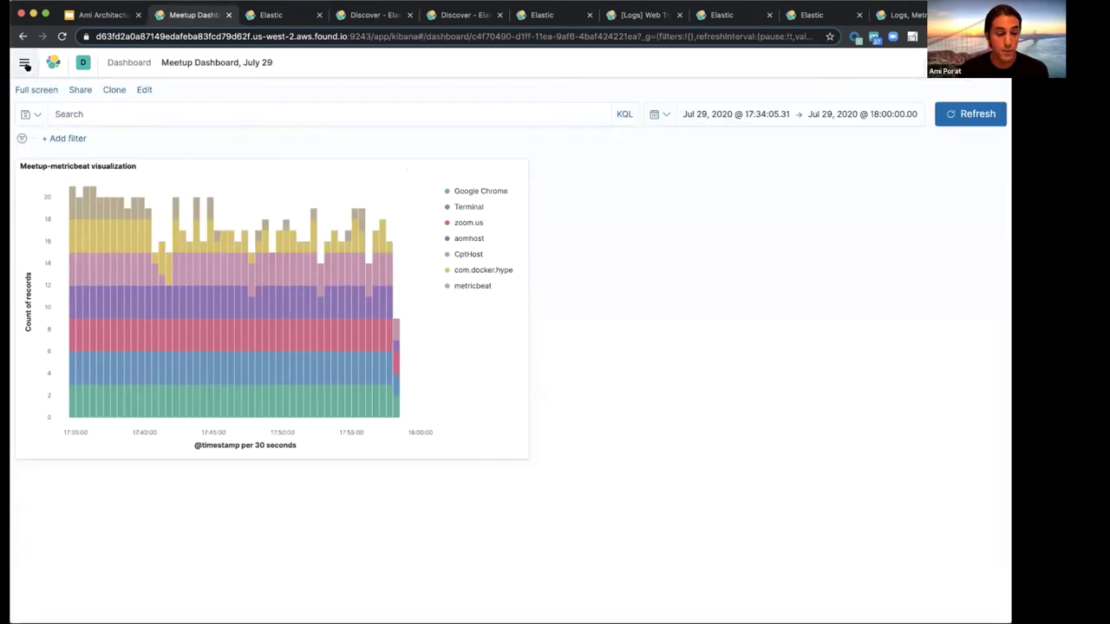
left_click(24, 63)
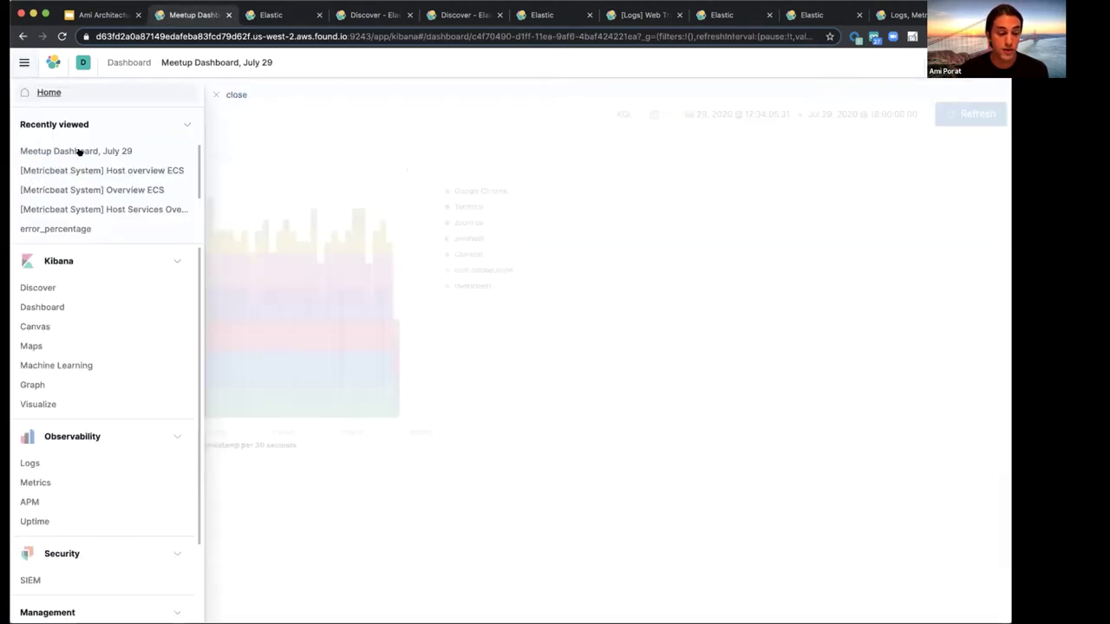
left_click(45, 404)
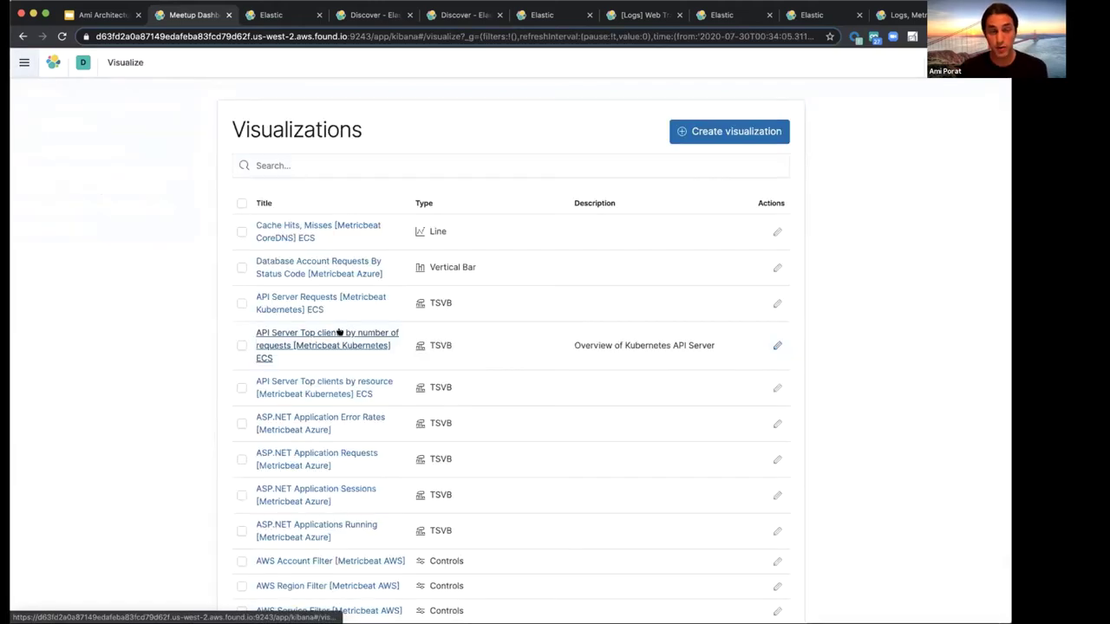
left_click(717, 130)
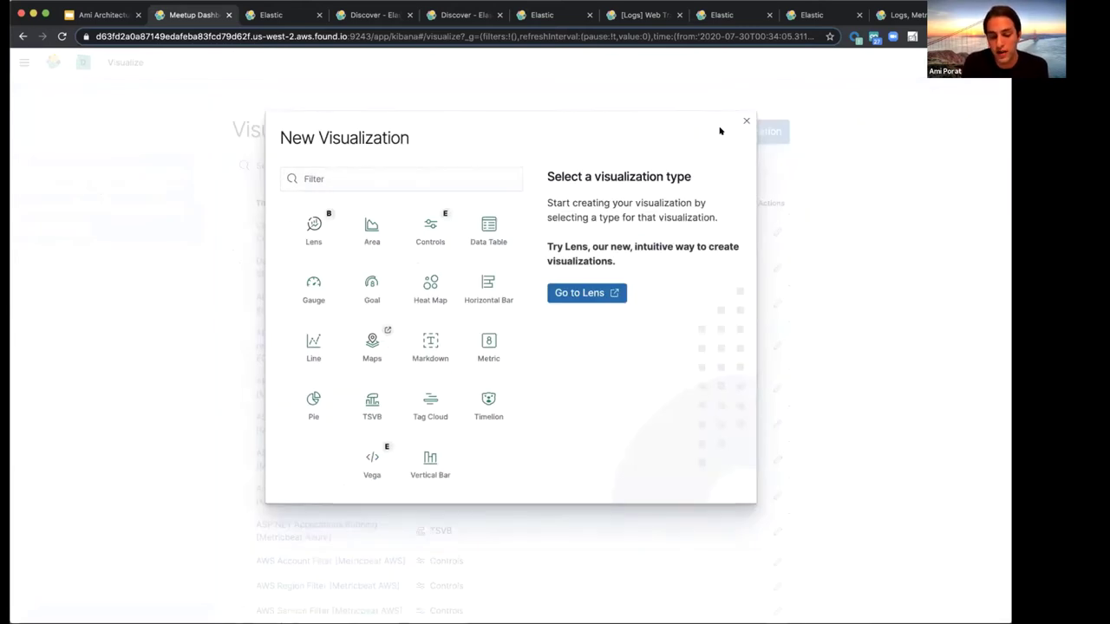
left_click(433, 456)
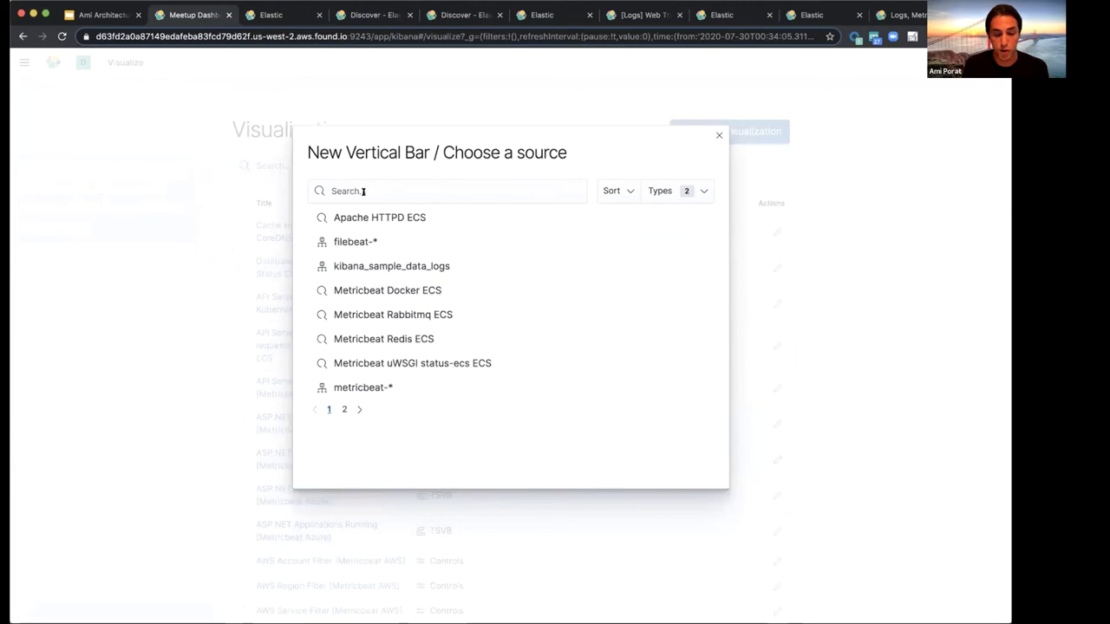
left_click(362, 241)
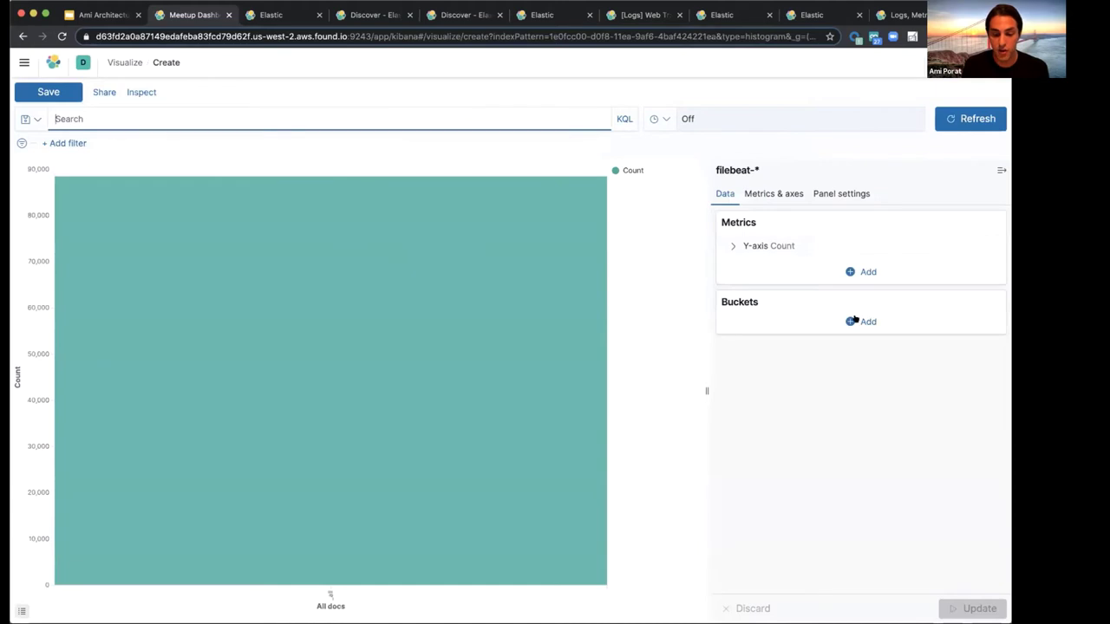
- Add an X-axis bucket to the chart and set its aggregation to Filters
left_click(854, 321)
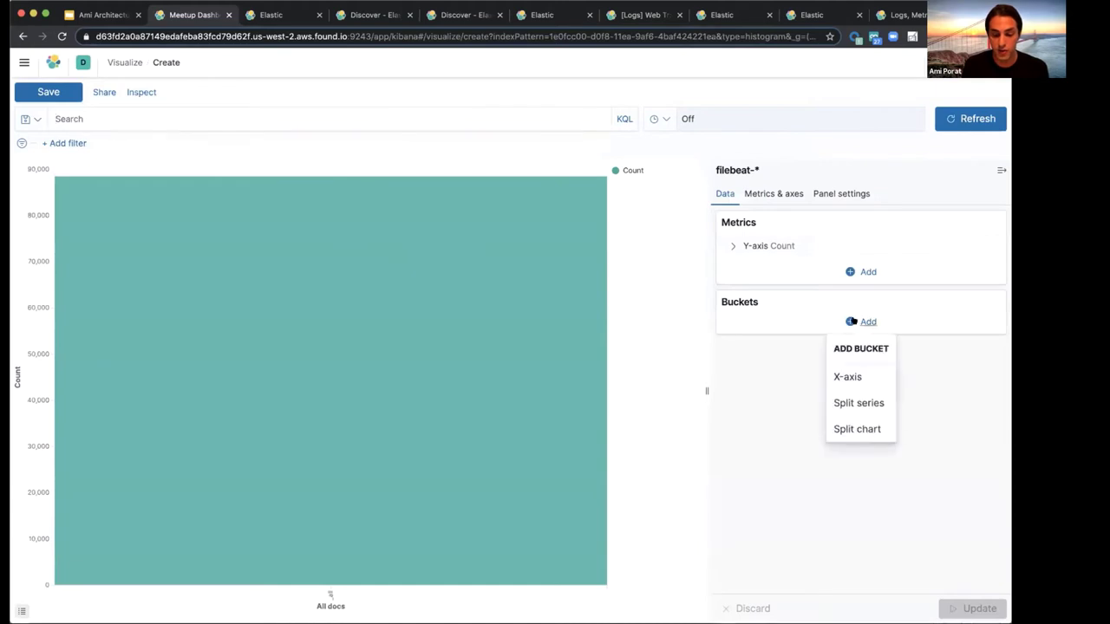
left_click(850, 377)
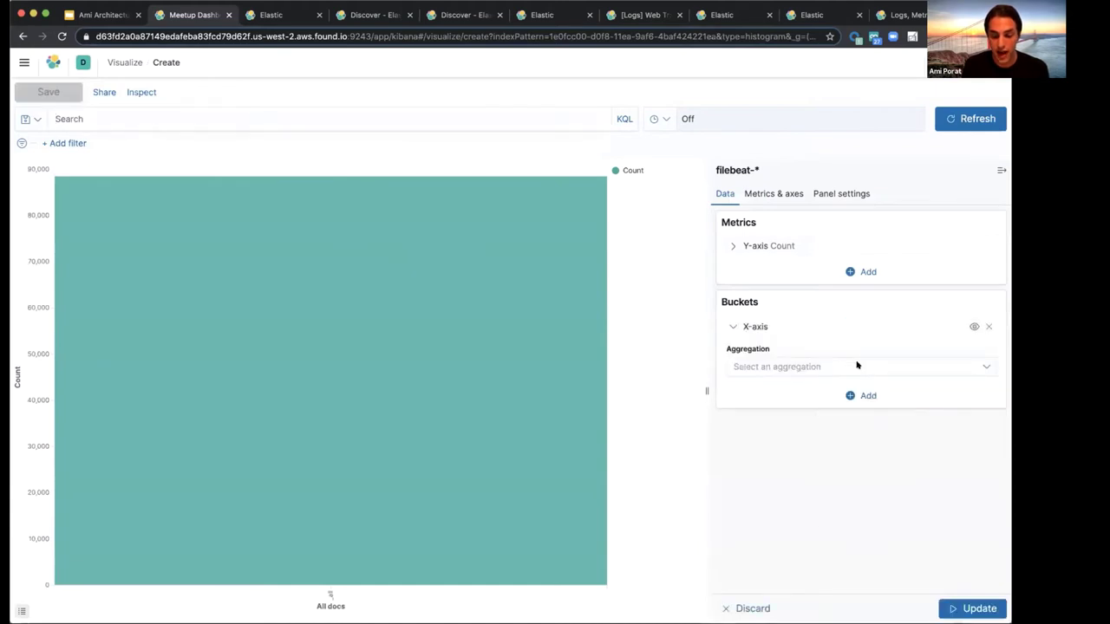
left_click(855, 364)
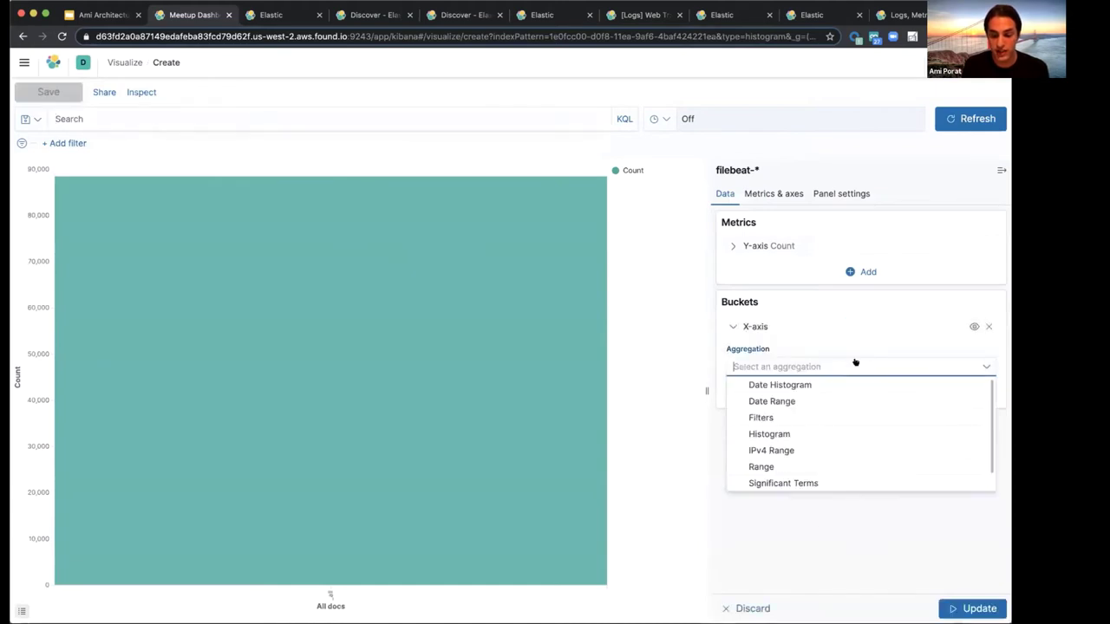
left_click(762, 417)
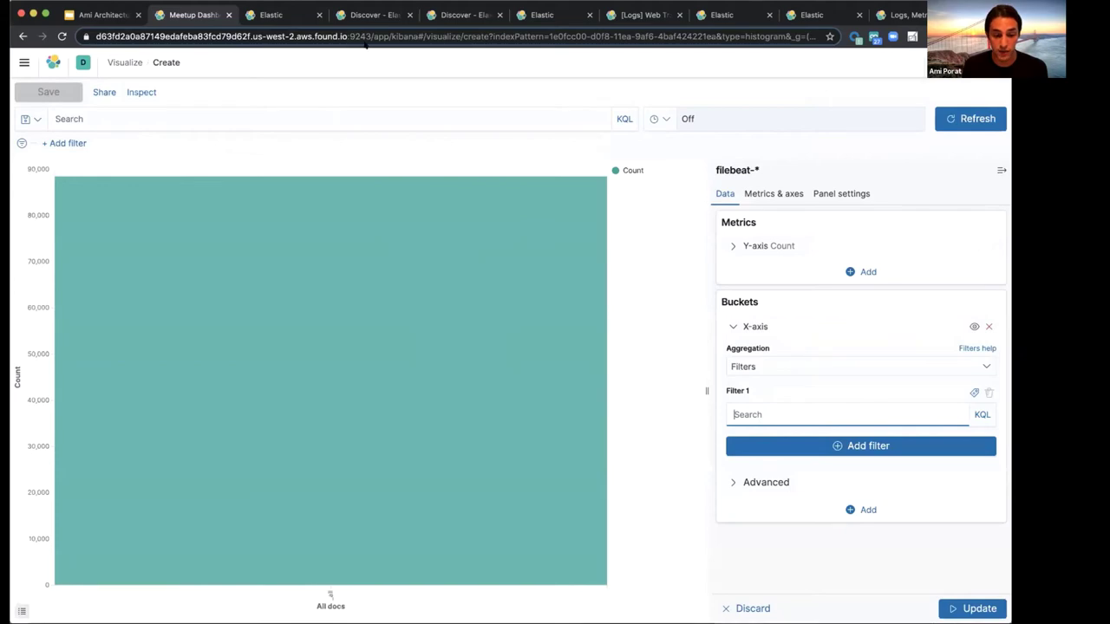
- In the Data Visualizer browser tab, return to the file contents and copy the error percentage 4.92% from line 3
left_click(276, 15)
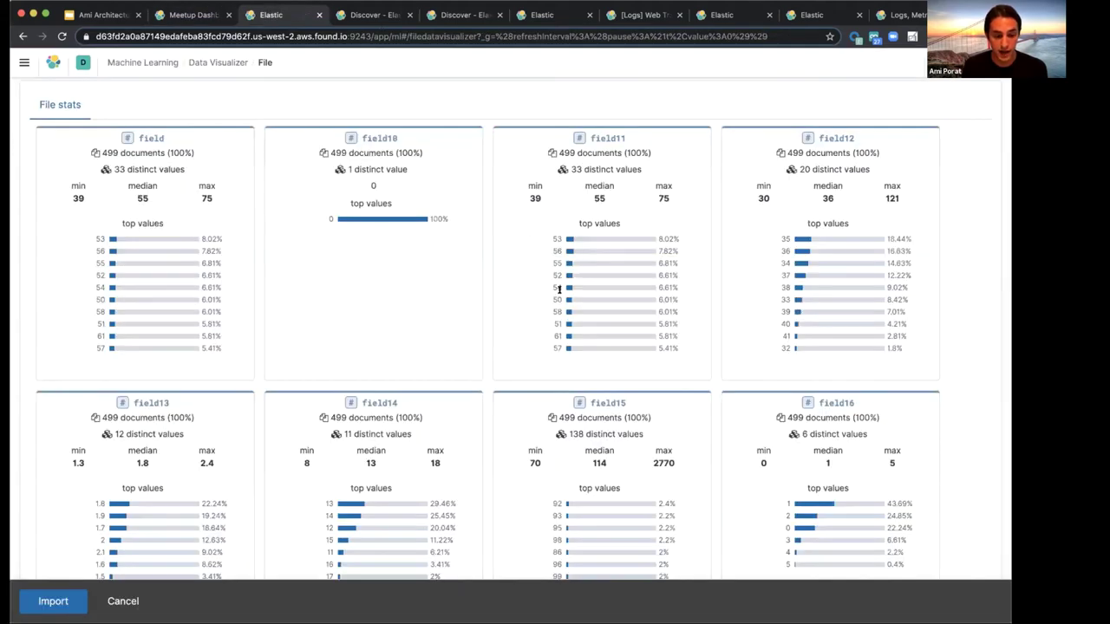
scroll(537, 260, "up", 10)
scroll(560, 290, "up", 2)
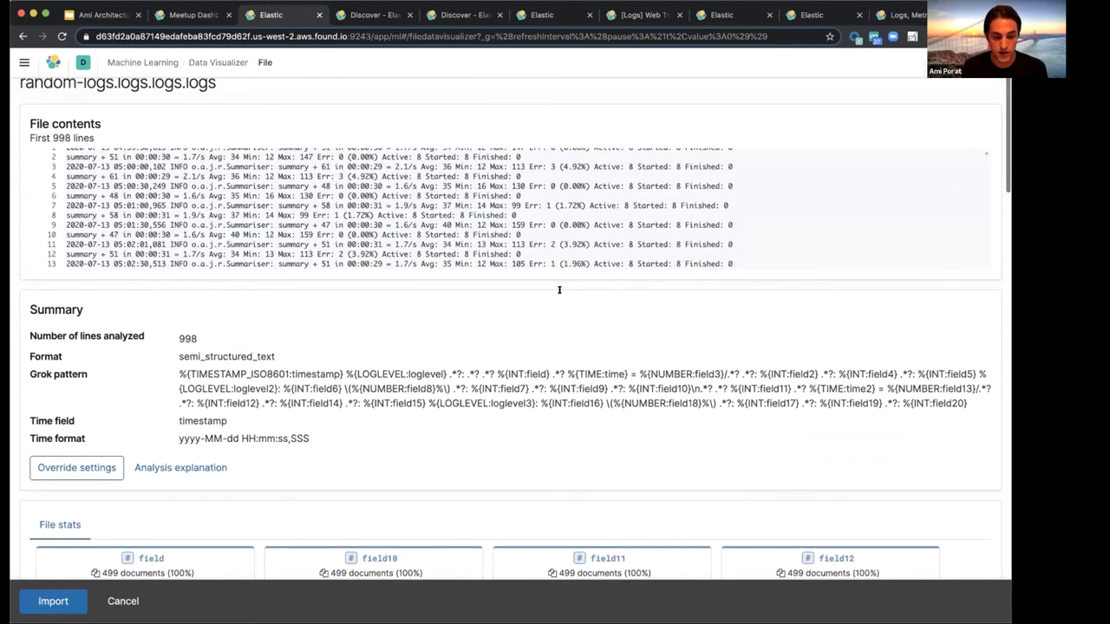
scroll(556, 231, "up", 2)
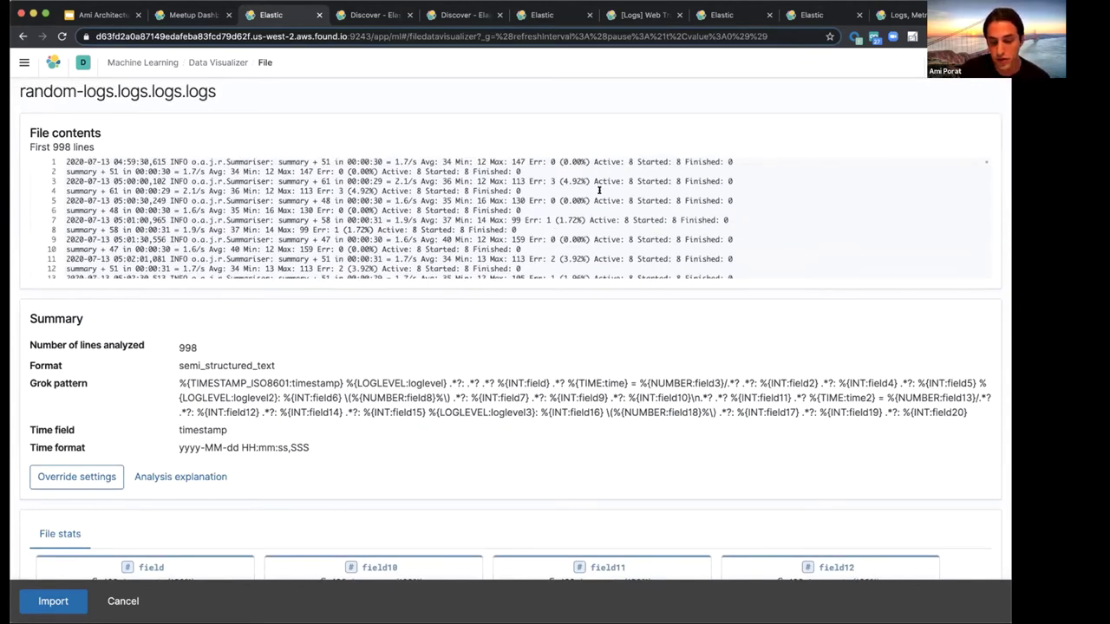
left_click(529, 181)
left_click_drag(550, 180, 591, 180)
left_click(560, 180)
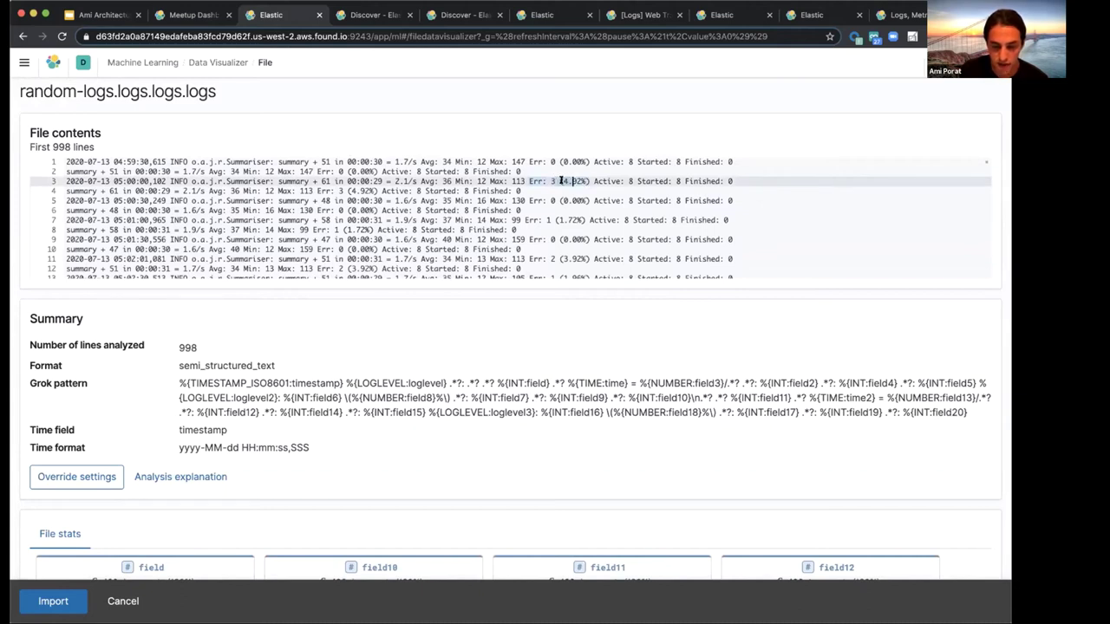
left_click_drag(579, 180, 588, 180)
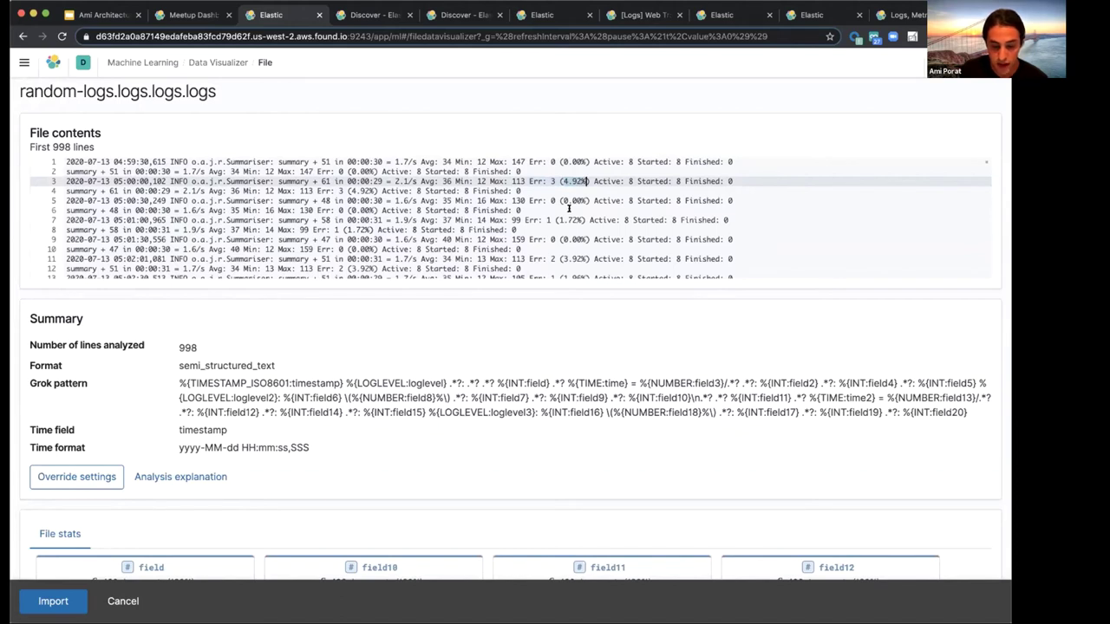
scroll(570, 204, "down", 2)
scroll(574, 195, "up", 2)
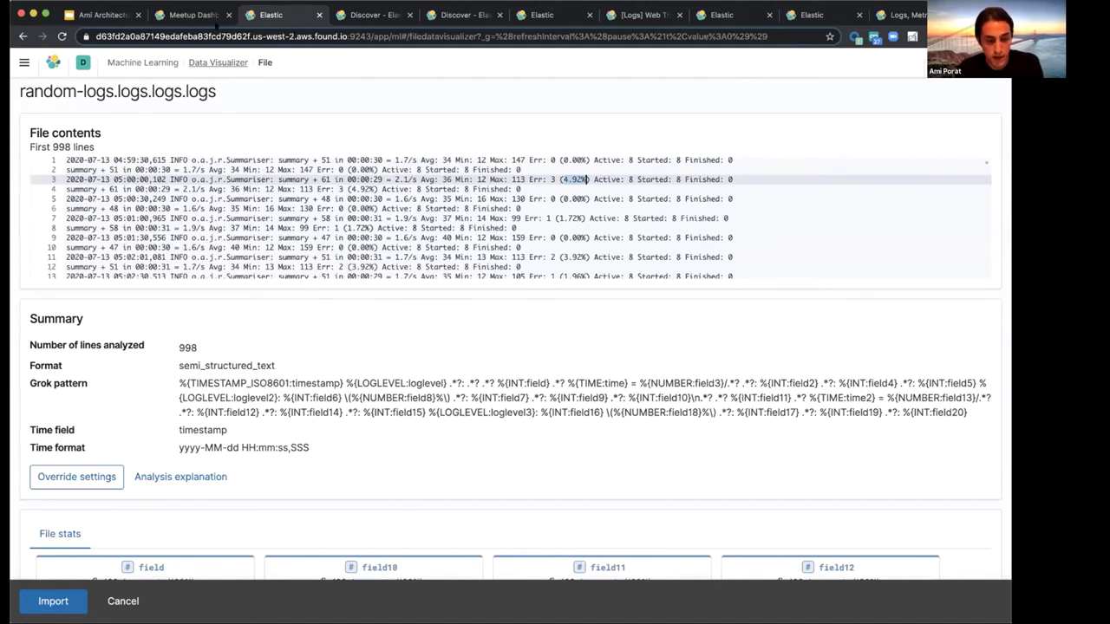
- In the Meetup Dashboard browser tab, enter the query message: 4.92% in Filter 1 of the X-axis bucket
left_click(209, 16)
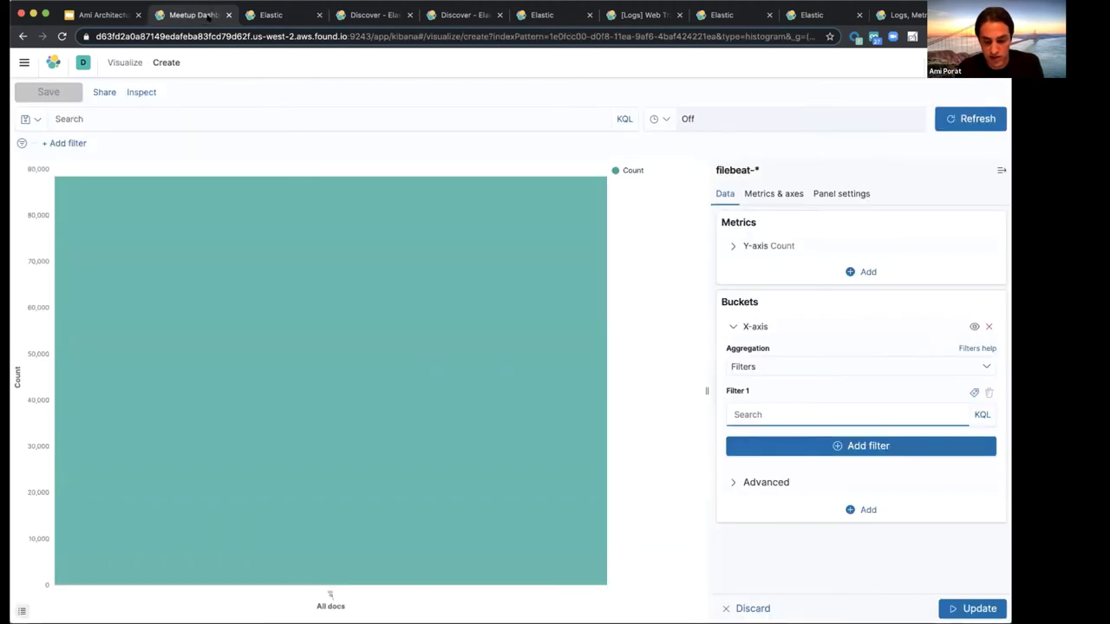
left_click(809, 412)
type("messageL")
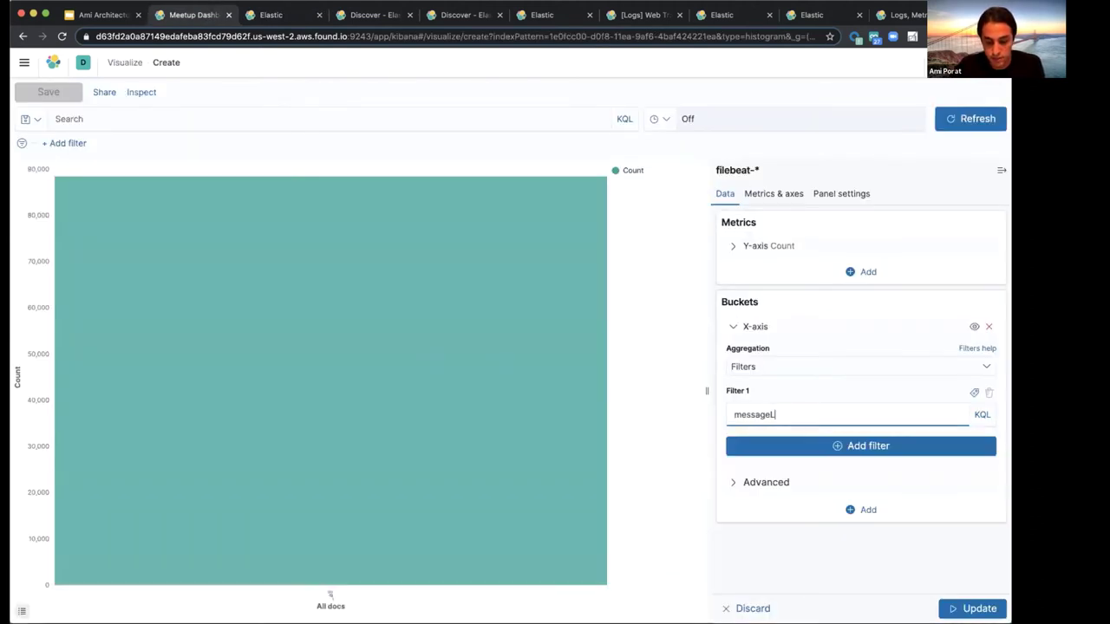
key("BackSpace")
type(":")
left_click(770, 431)
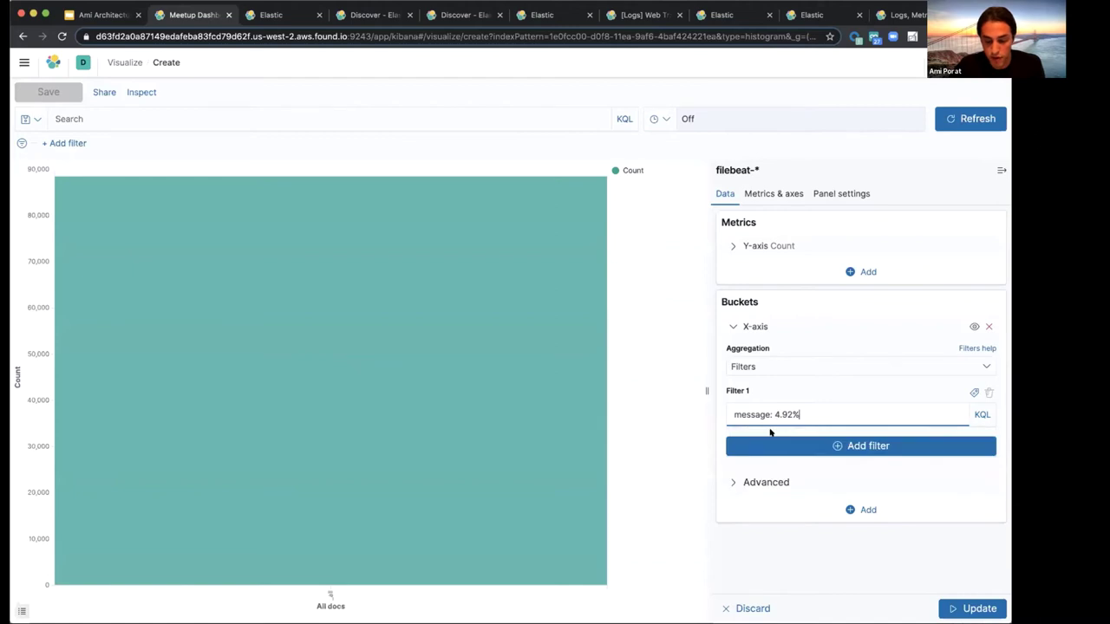
- Generalize the Filter 1 query with a wildcard so that it reads message: (4.*%)
type("\"")
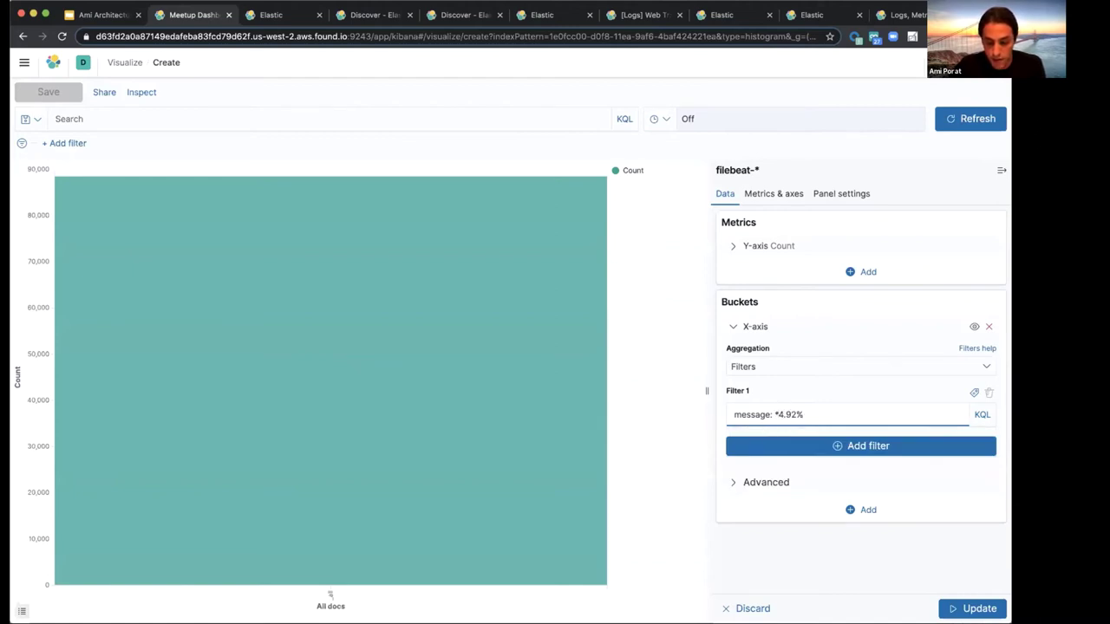
key("BackSpace")
type("\"")
key("Delete")
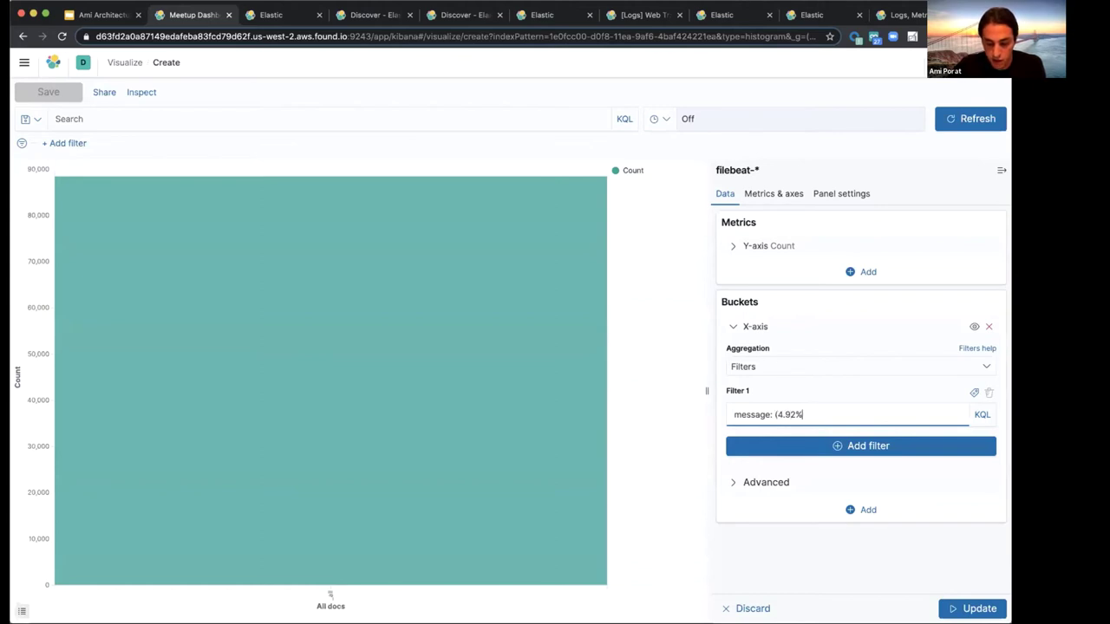
key("BackSpace")
key("BackSpace")
type("*")
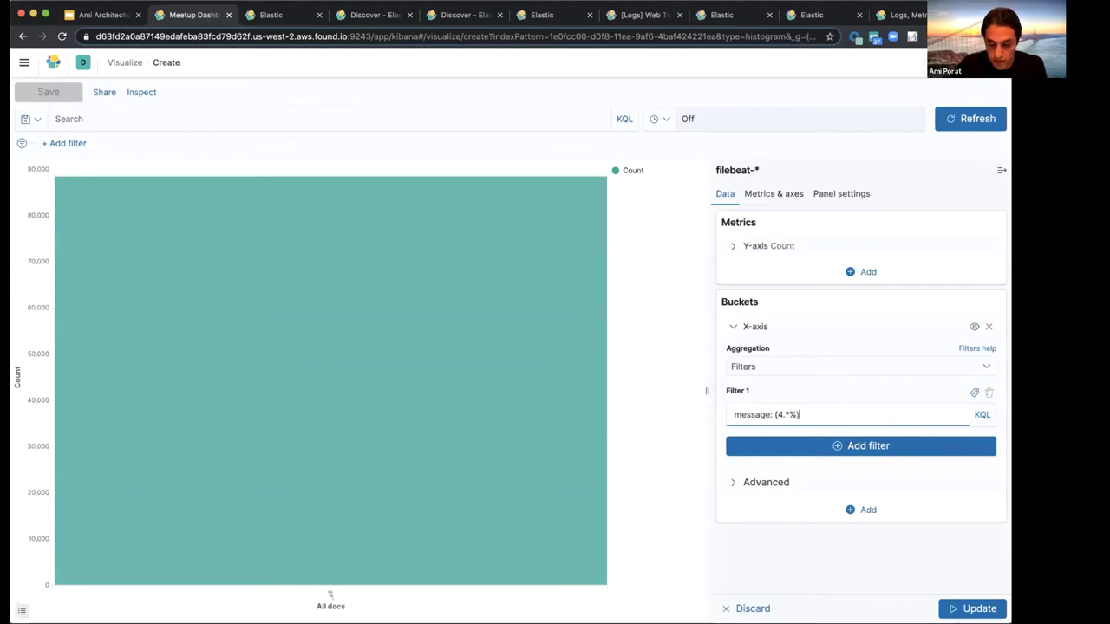
- Add two empty filters to the X-axis bucket and restore the Filter 1 query to message: (4.*%)
left_click(925, 448)
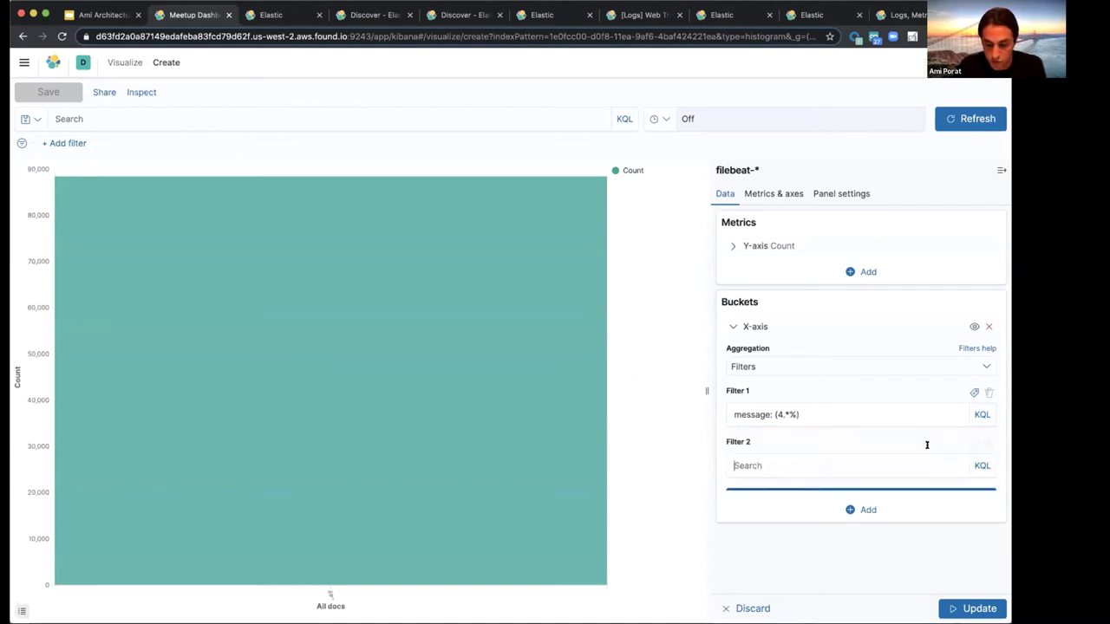
triple_click(733, 414)
key("ctrl+c")
type("_type")
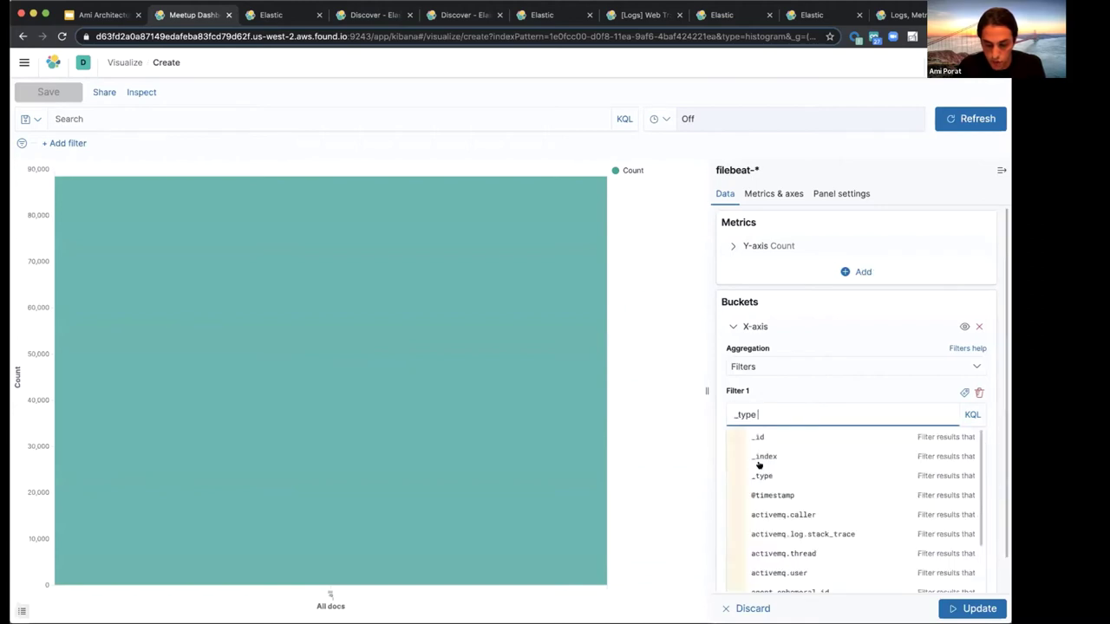
double_click(802, 413)
type("message:")
key("ctrl+v")
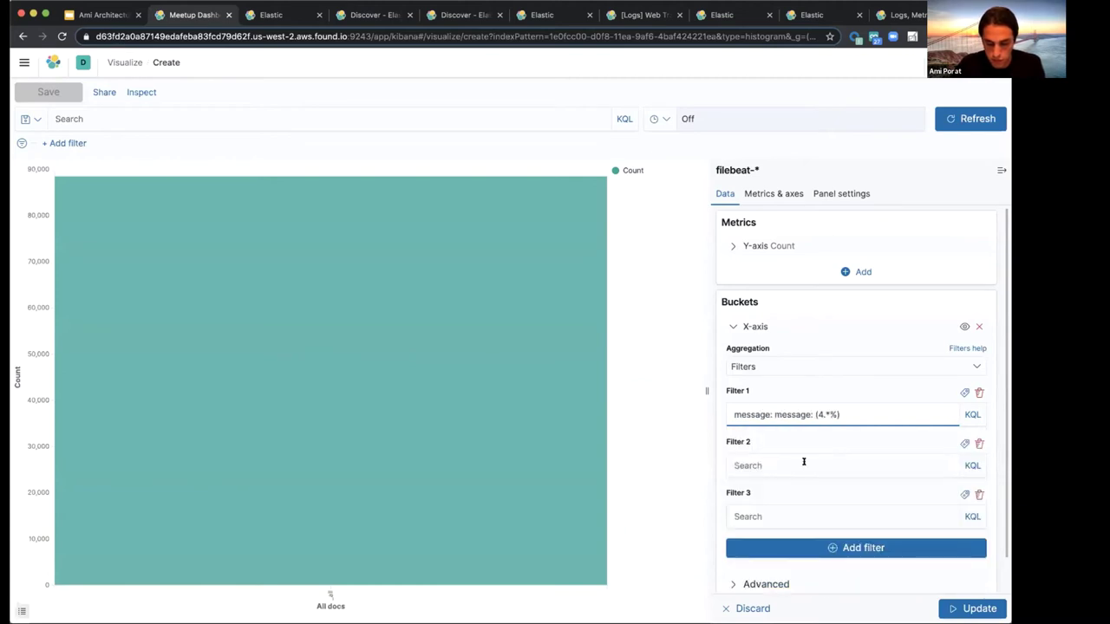
left_click(768, 414)
double_click(768, 414)
key("Delete")
key("Delete")
key("Delete")
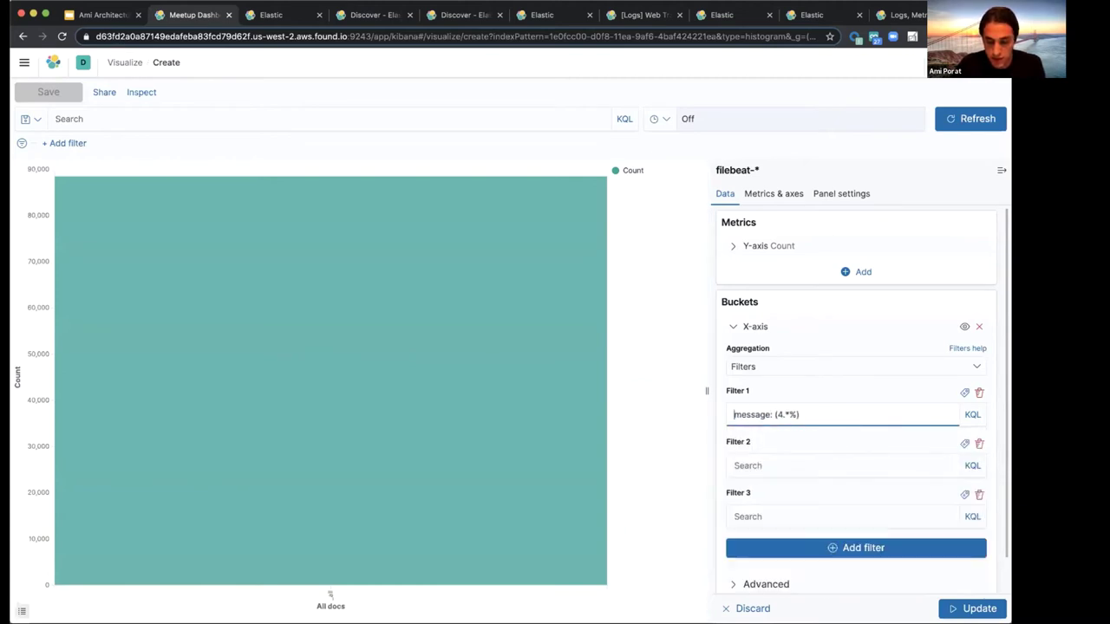
- Copy the Filter 1 query into Filter 2 and set it to message: (3.*%)
triple_click(762, 417)
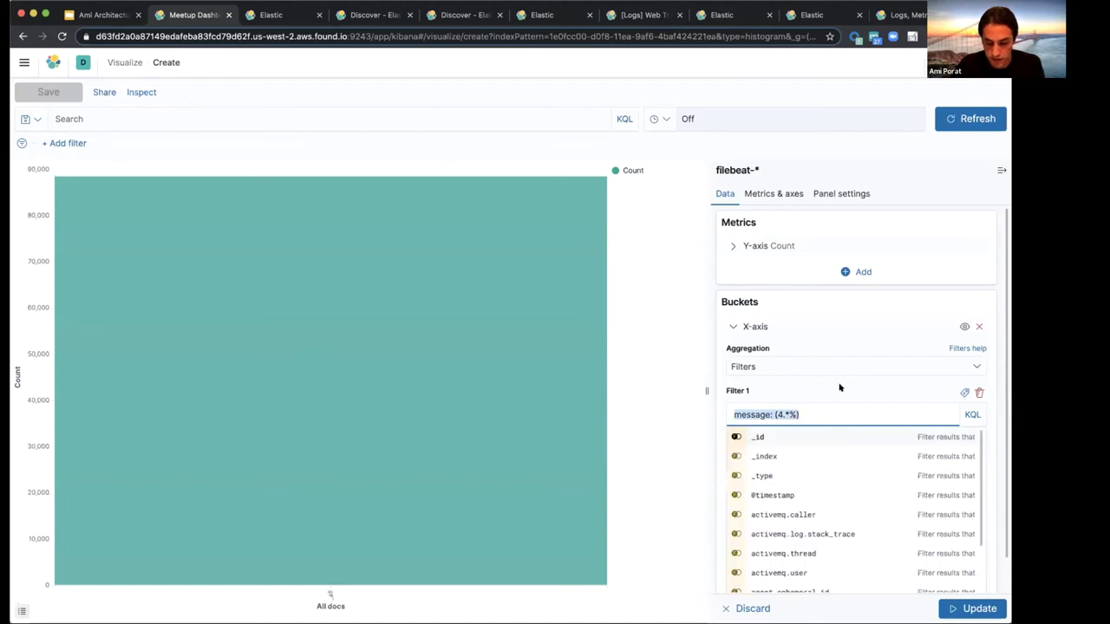
key("ctrl+c")
left_click(797, 464)
key("ctrl+v")
double_click(779, 465)
type("3")
- Paste the copied query into Filter 3 and set it to message: (2.*%)
left_click(803, 513)
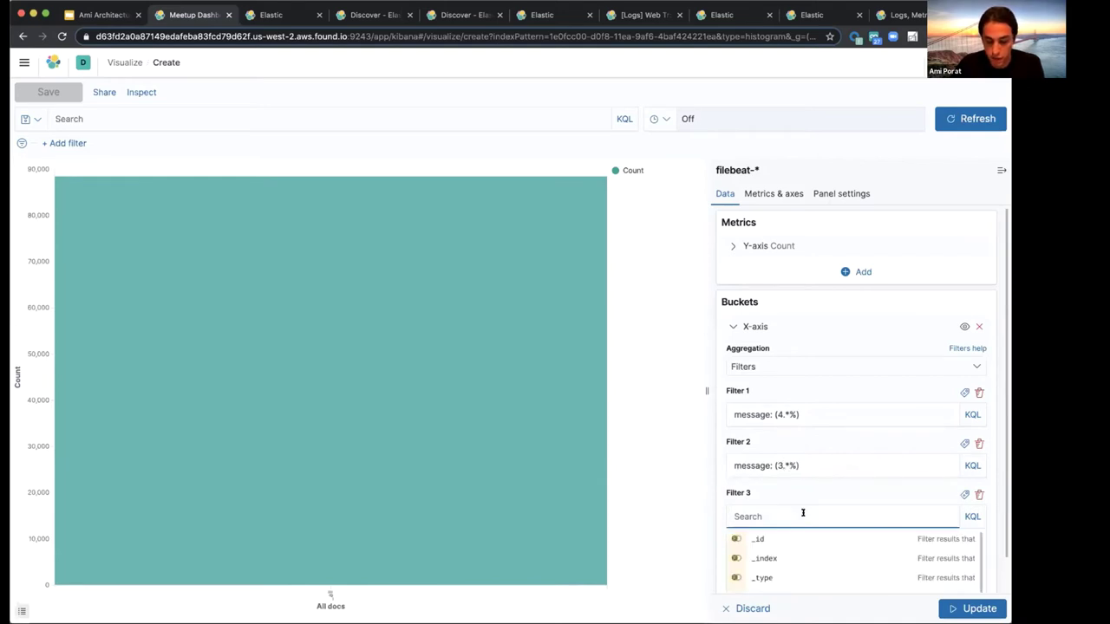
key("ctrl+v")
double_click(780, 517)
type("2")
- Add a fourth filter to the X-axis bucket with the query message: (1.*%)
scroll(884, 512, "down", 1)
left_click(887, 514)
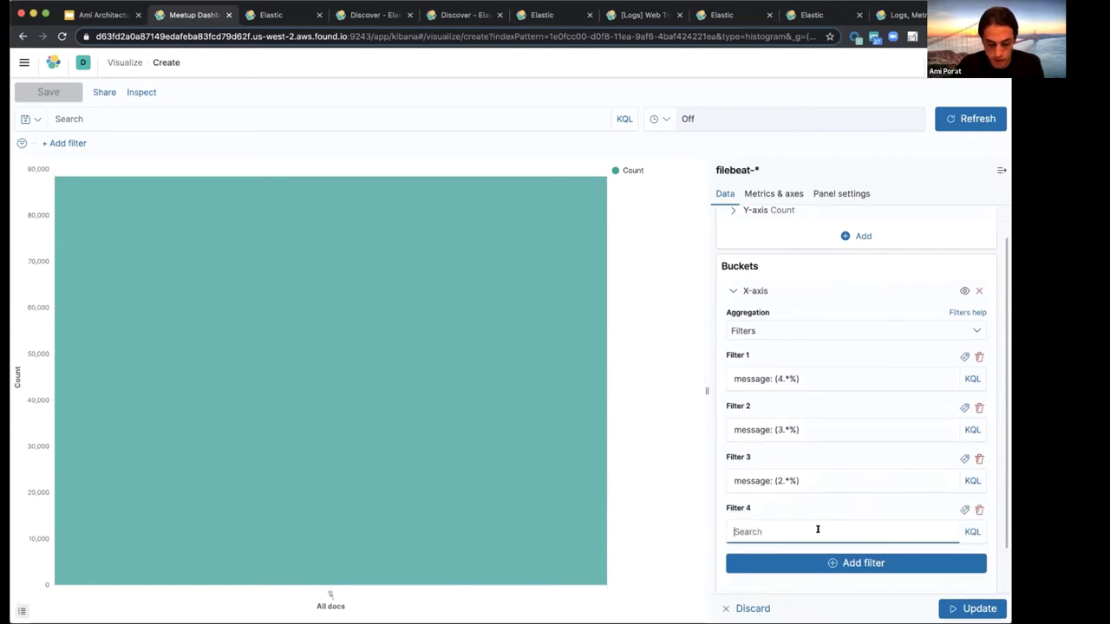
key("ctrl+v")
double_click(780, 532)
key("BackSpace")
type("1")
- Remove the extra empty Filter 5 and update the chart with the four message filters
left_click(783, 562)
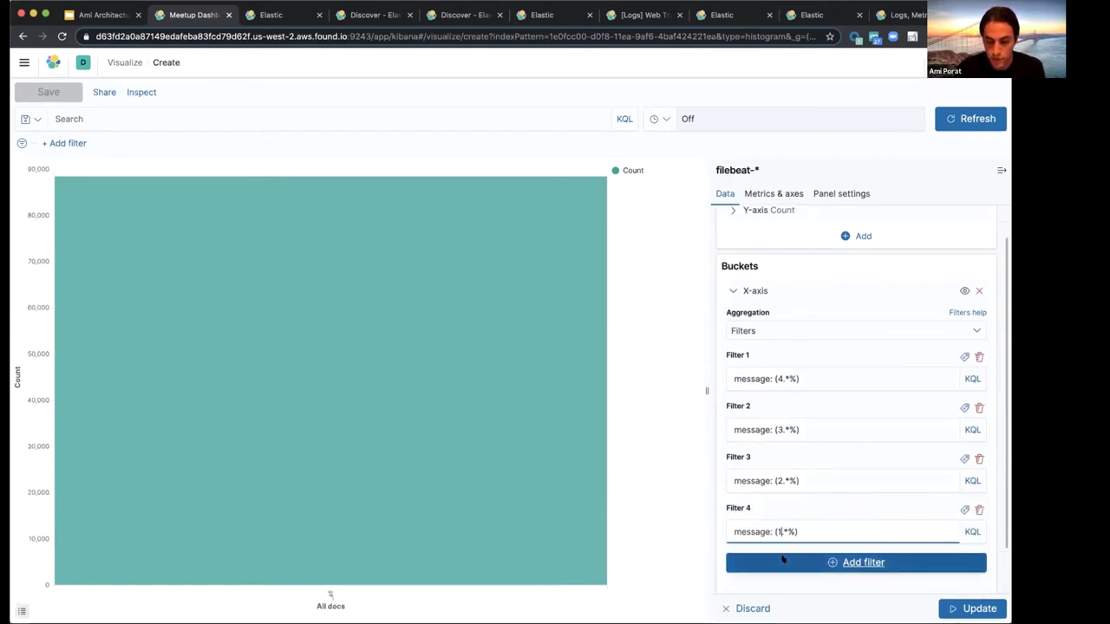
scroll(969, 517, "down", 1)
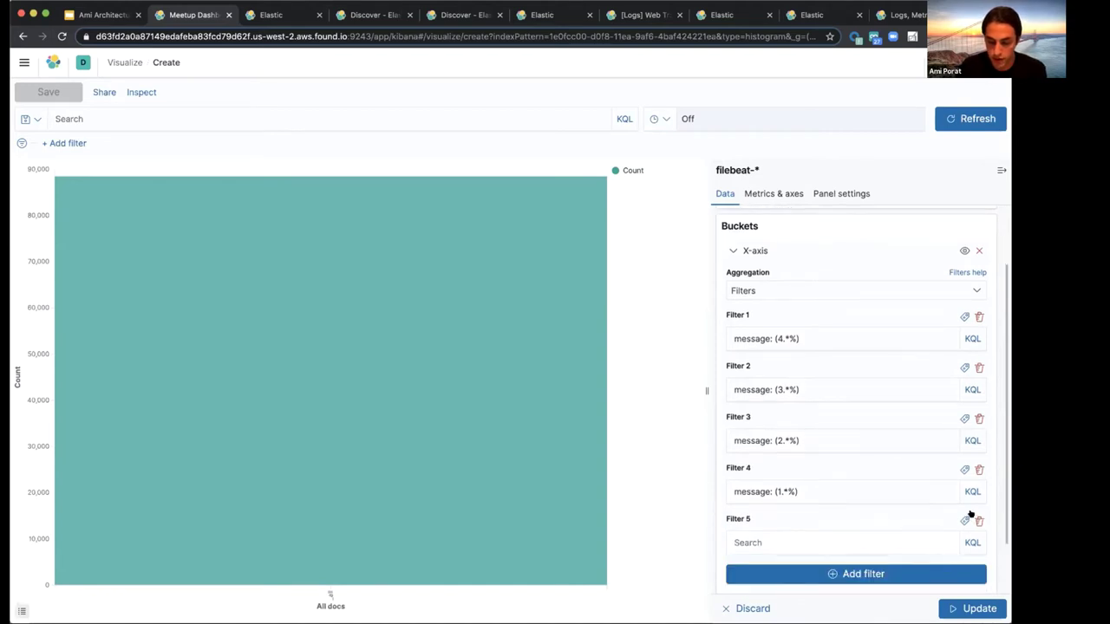
left_click(979, 520)
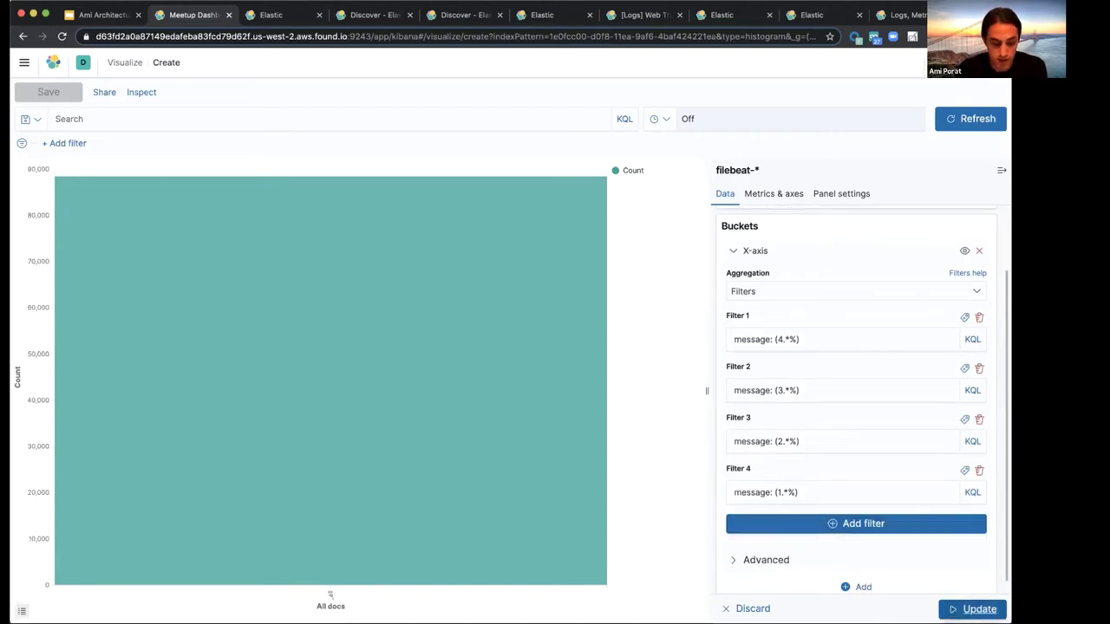
left_click(953, 611)
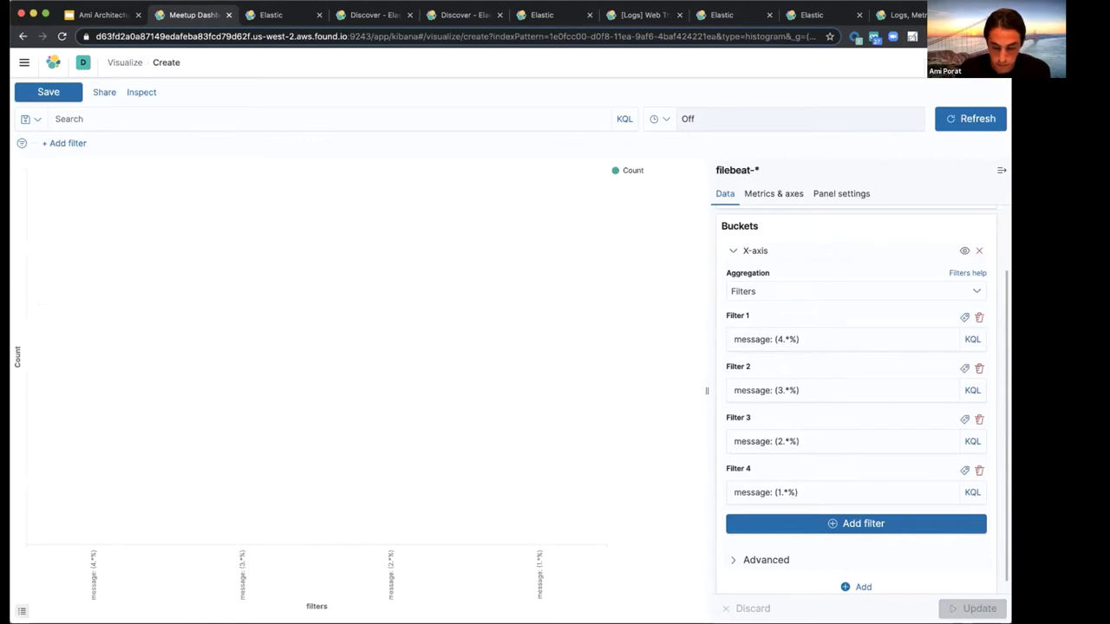
- Replace the parentheses in the Filter 1 query with wildcards so that it reads message: *4.*%*
left_click(771, 339)
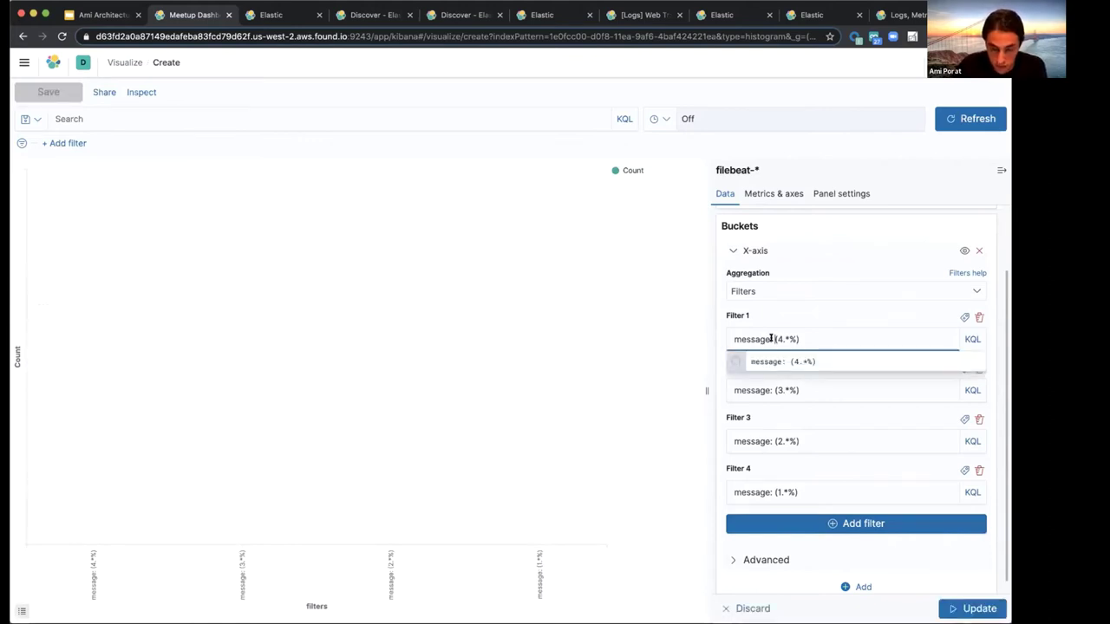
left_click(780, 359)
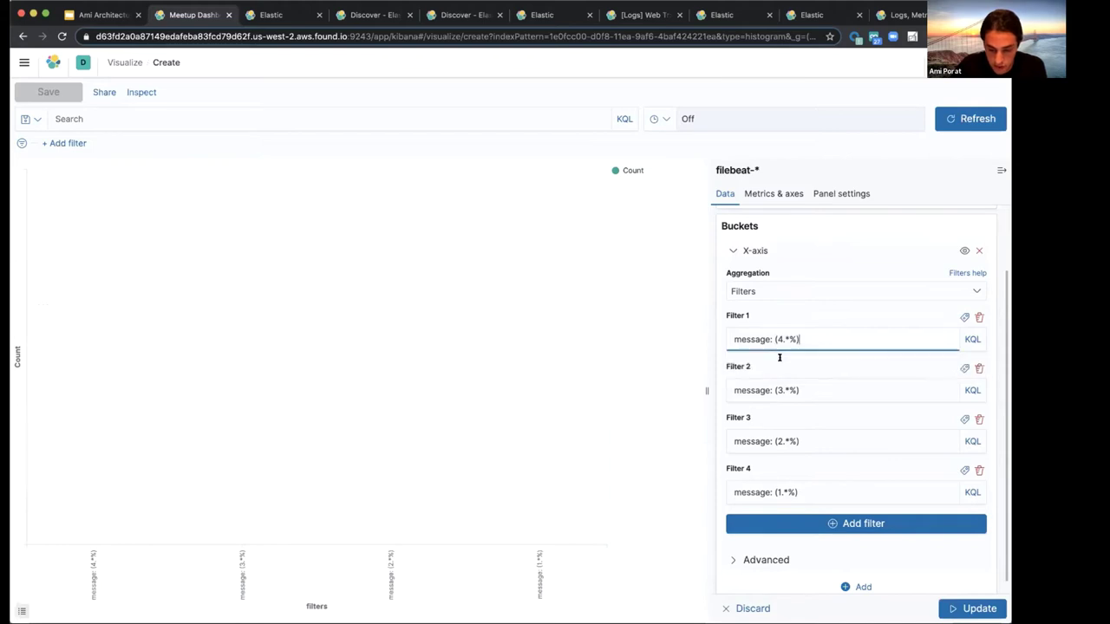
left_click(771, 338)
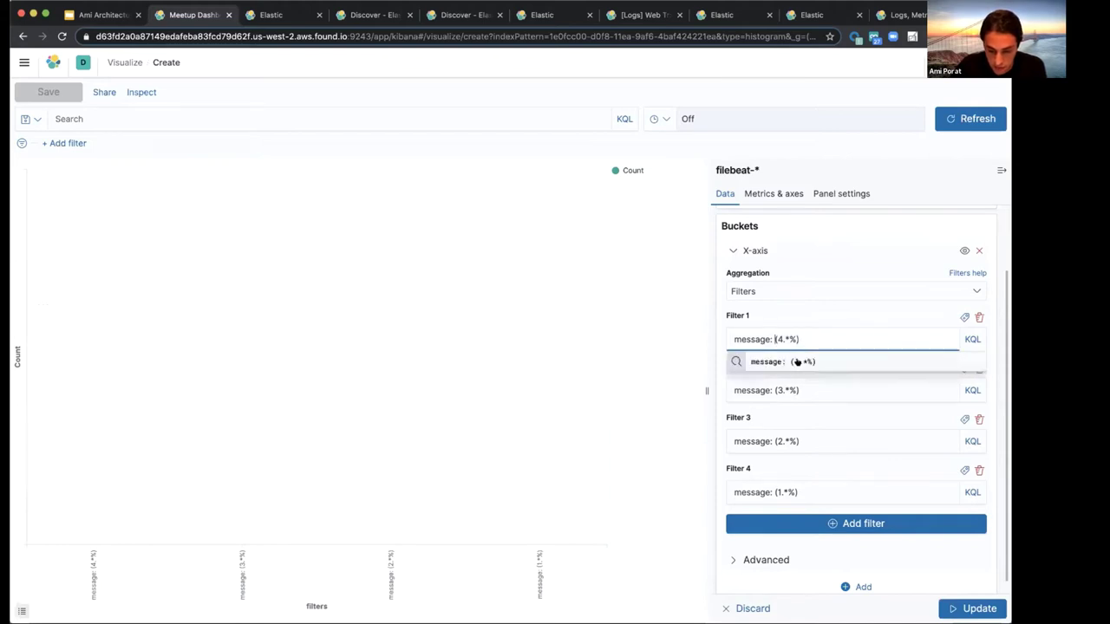
key("Right")
key("BackSpace")
type("*%")
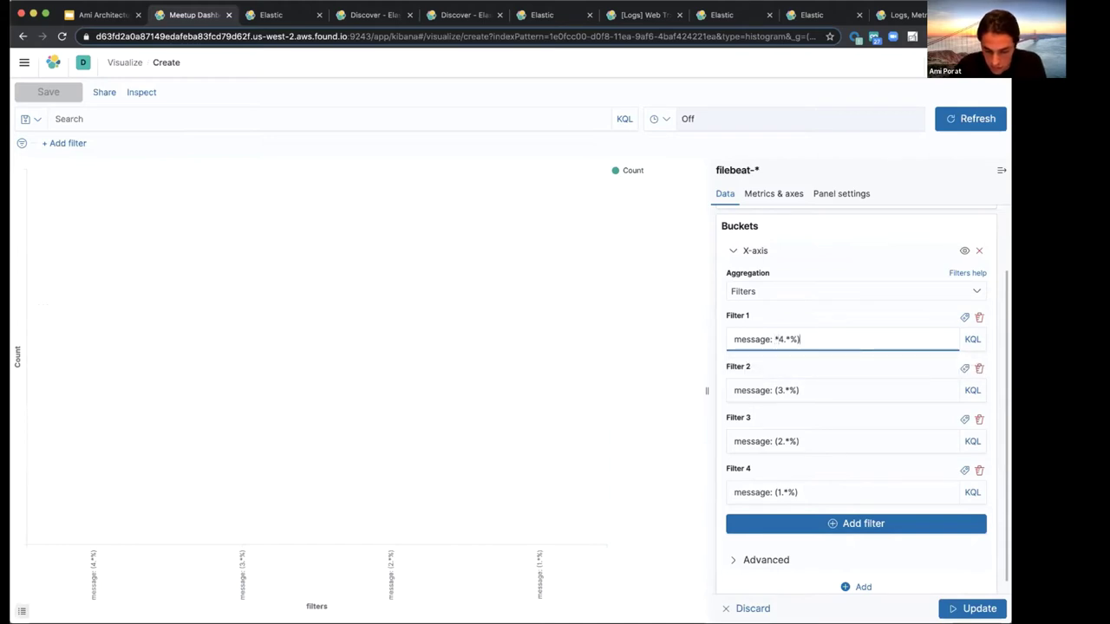
type("*")
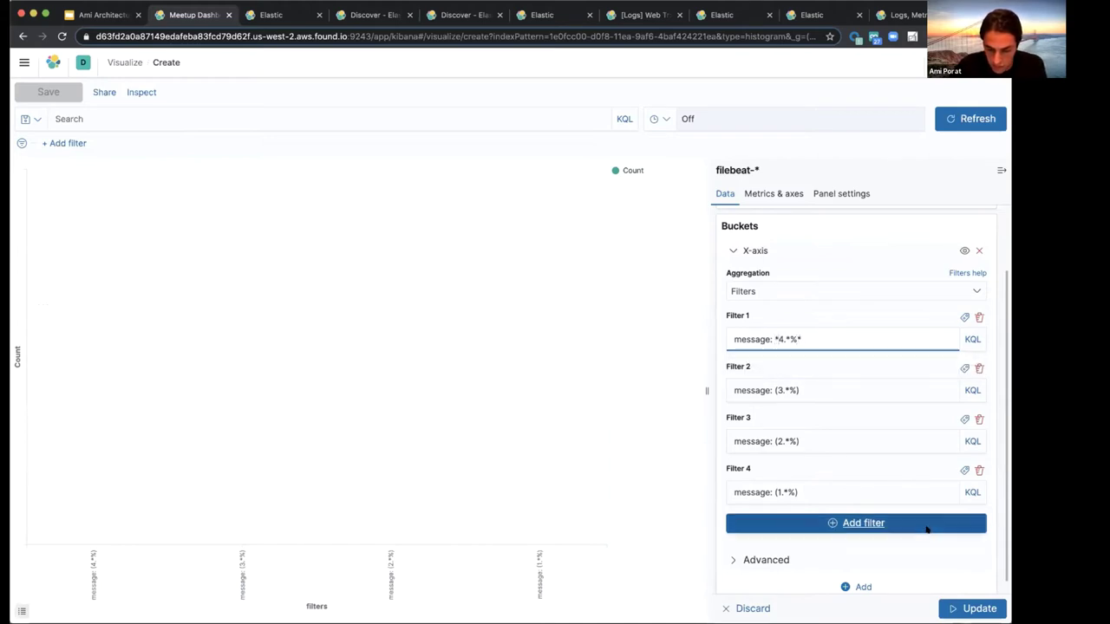
- Delete the 3.*%, 2.*% and 1.*% filters so only Filter 1 is left, and update the chart
left_click(979, 368)
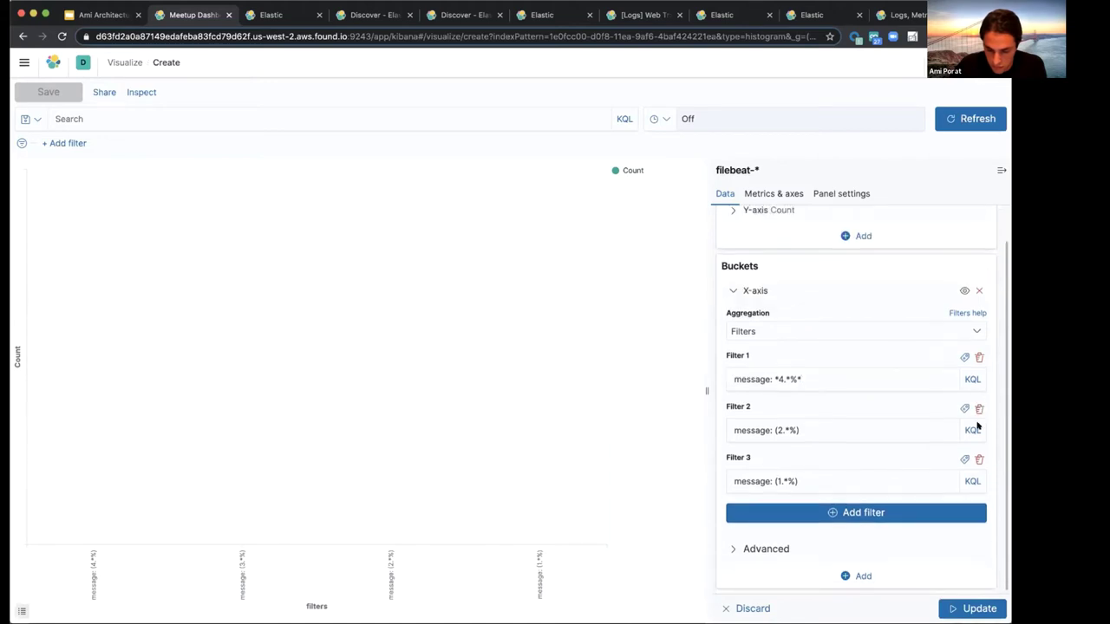
left_click(980, 455)
left_click(986, 443)
left_click(964, 609)
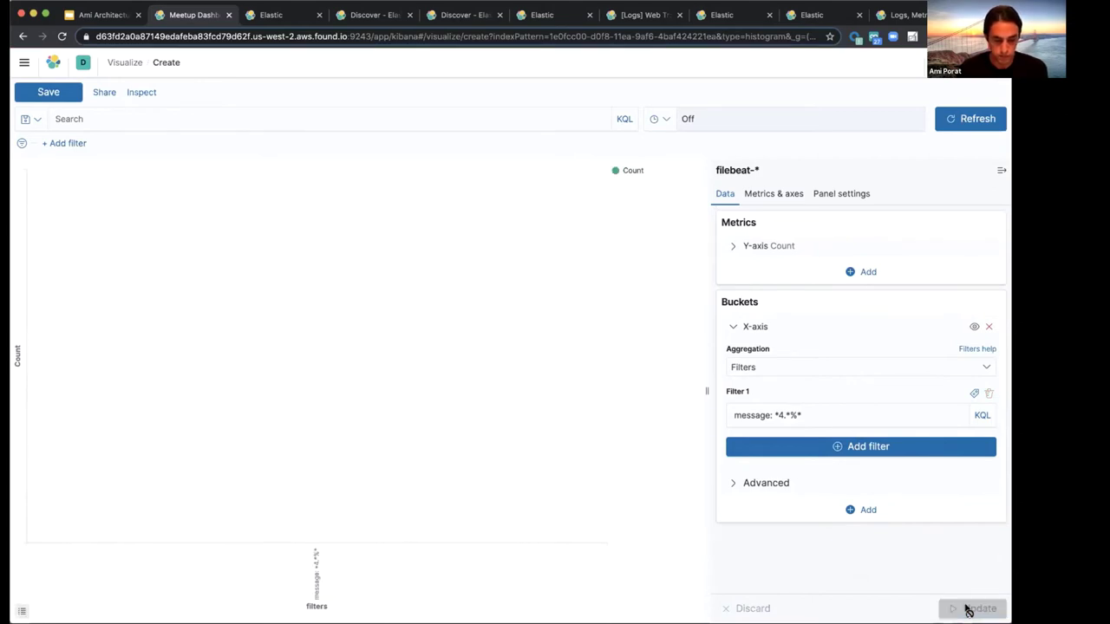
- Enclose the Filter 1 pattern in double quotes as message: "*4.*%*" and update the chart
left_click(771, 414)
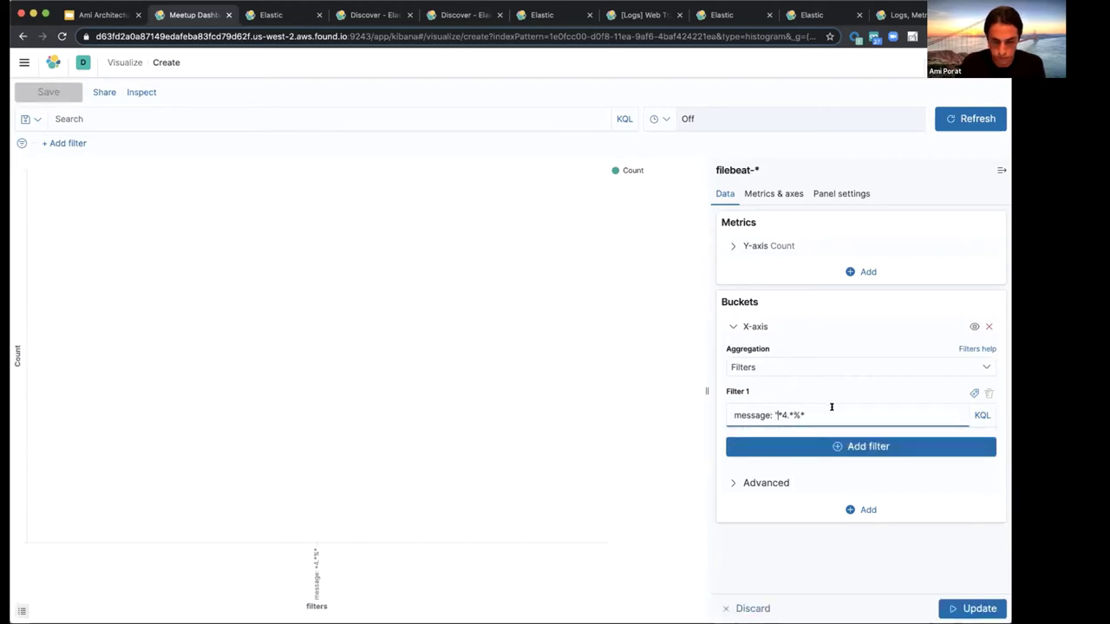
type("\"")
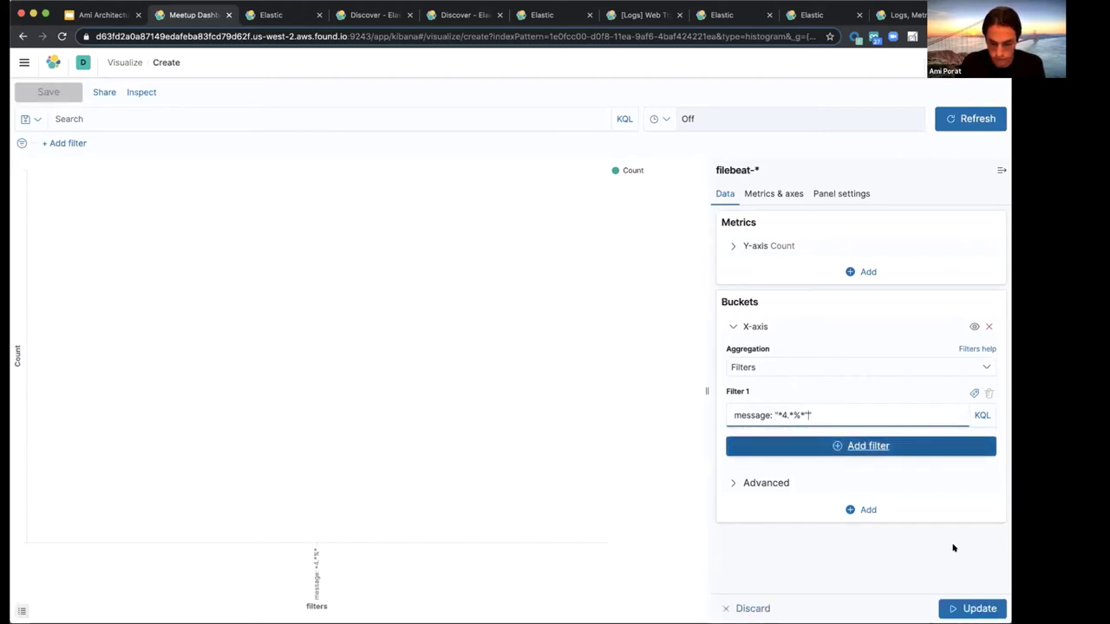
left_click(965, 609)
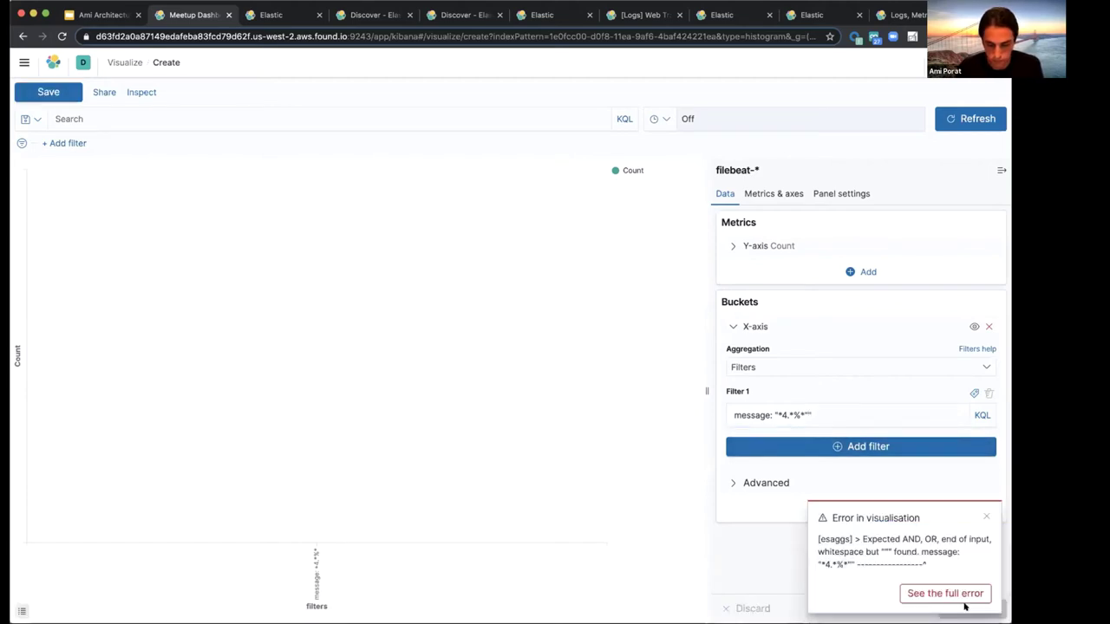
left_click(984, 517)
left_click(832, 409)
key("BackSpace")
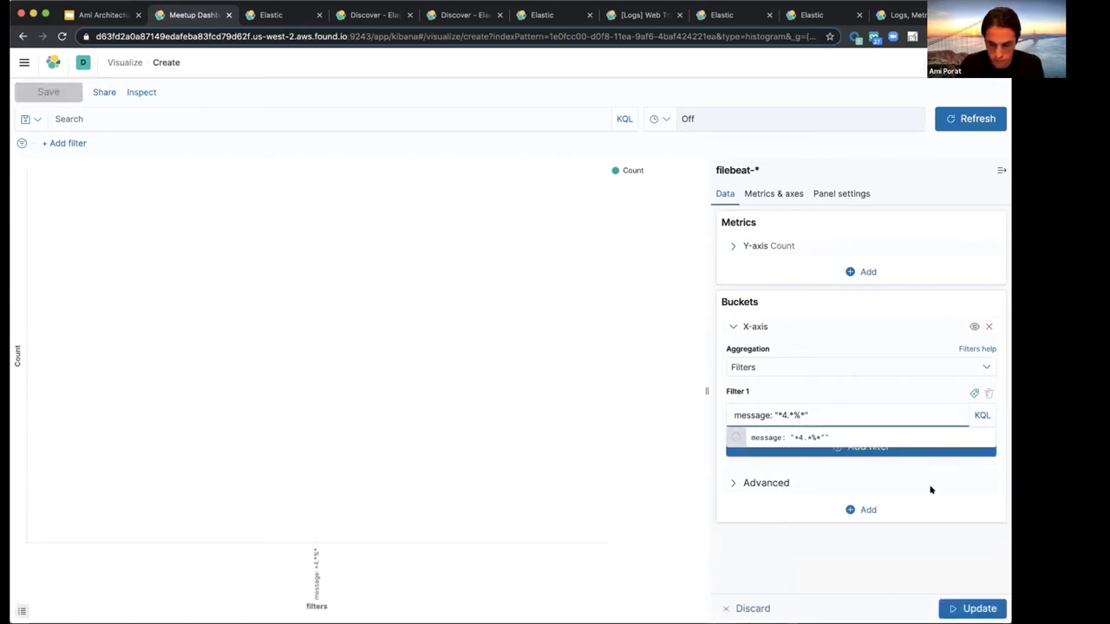
key("Return")
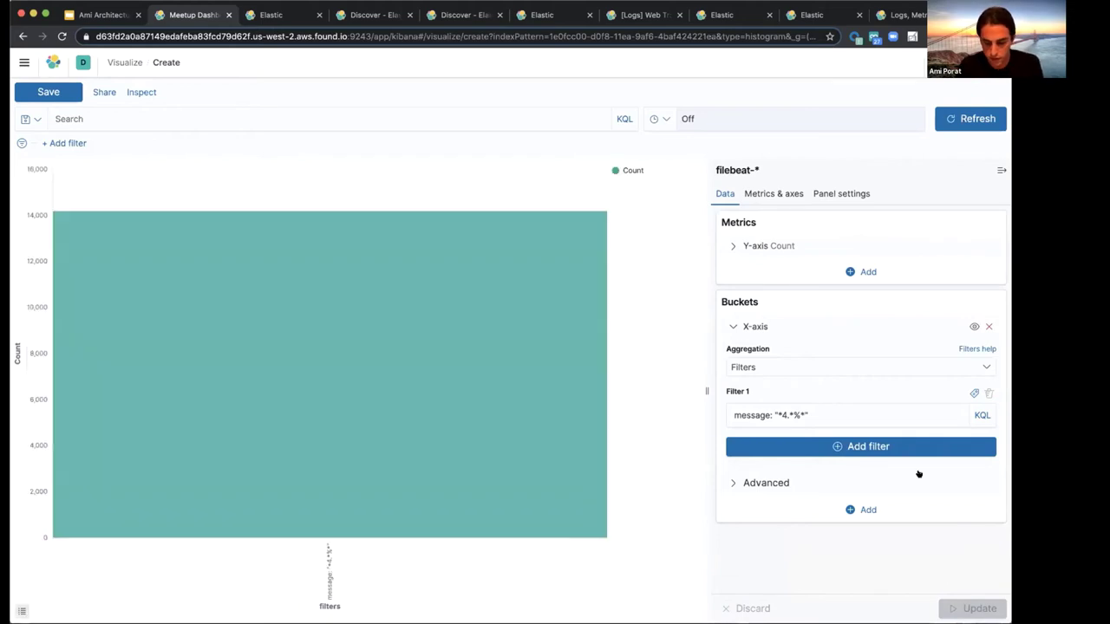
- Copy the full Filter 1 query and add two empty filters to the X-axis bucket
left_click(811, 413)
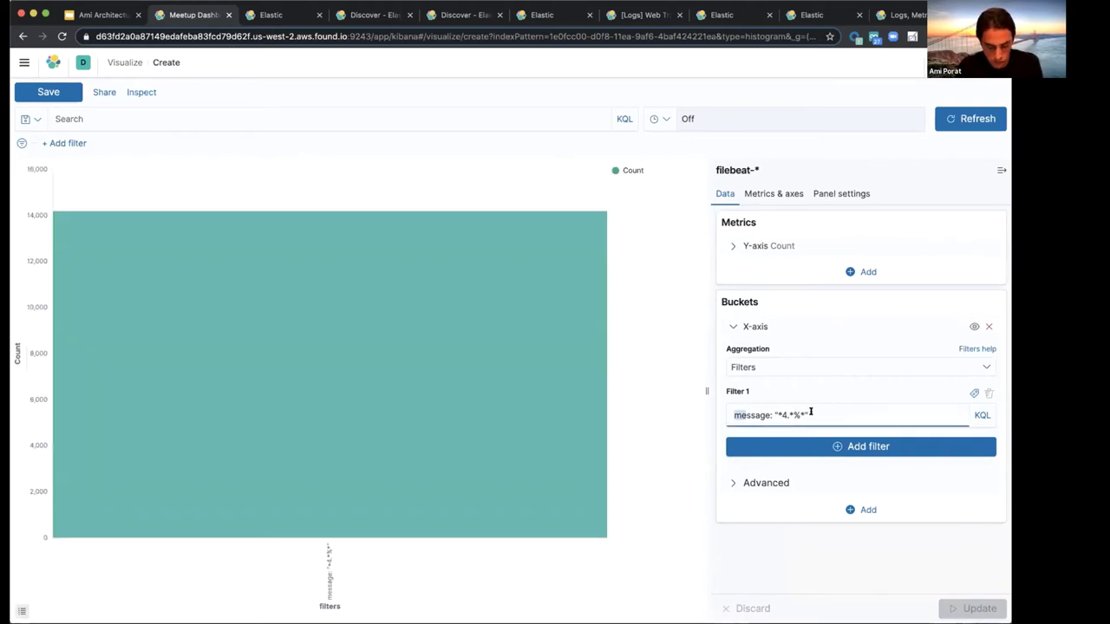
key("ctrl+a")
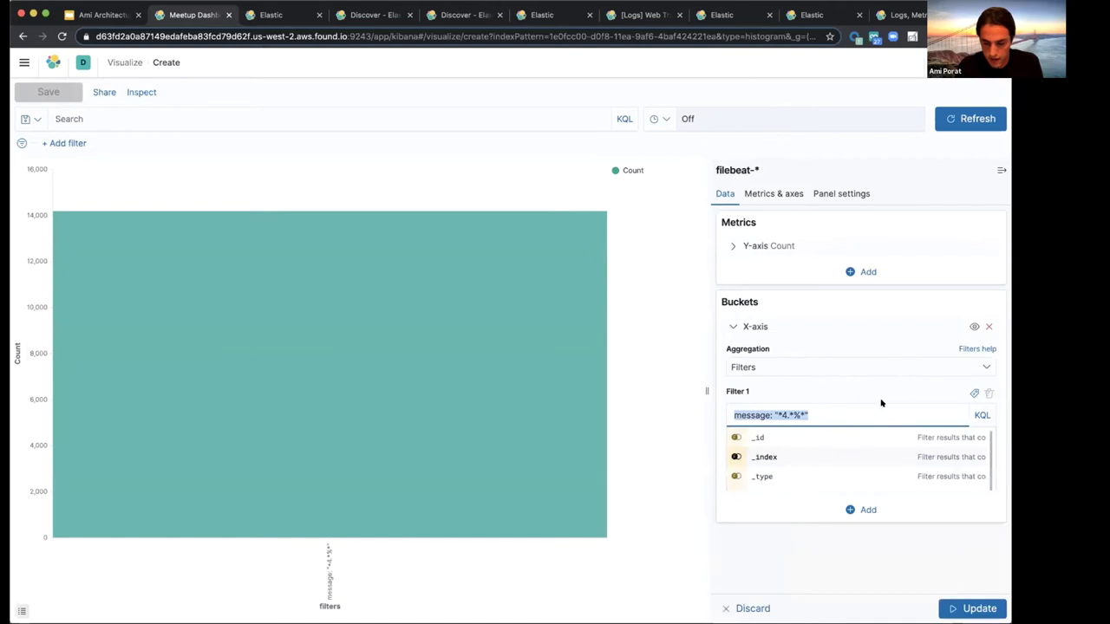
left_click(881, 402)
left_click(873, 445)
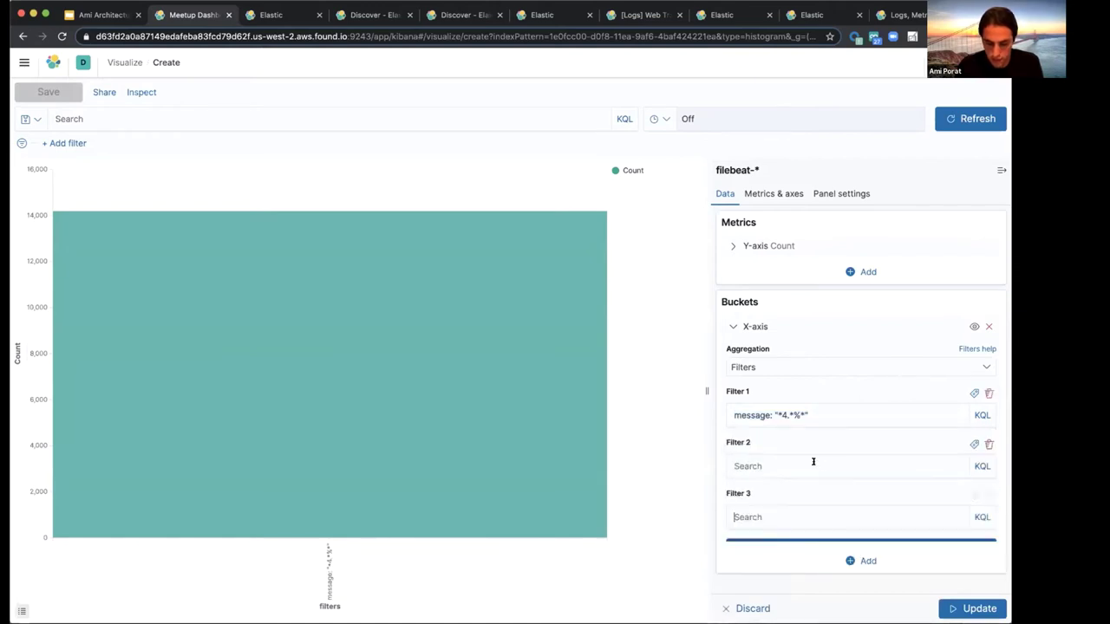
- Paste the copied query into Filter 2 and set it to message: "*3.*%*"
left_click(813, 462)
type("message:")
key("ctrl+v")
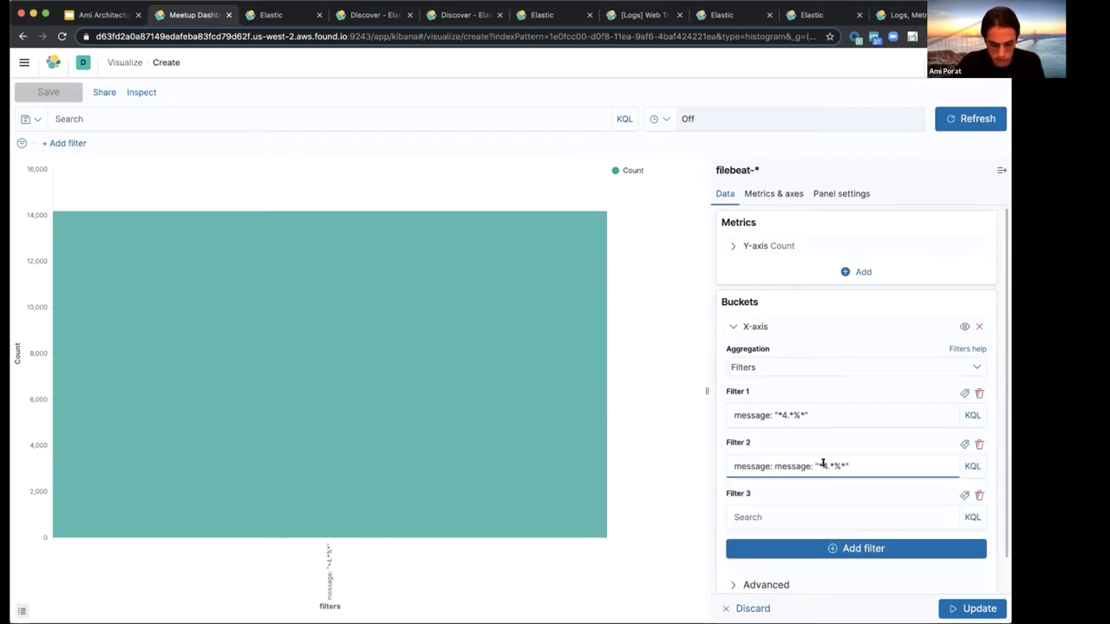
key("BackSpace")
type("3")
key("Tab")
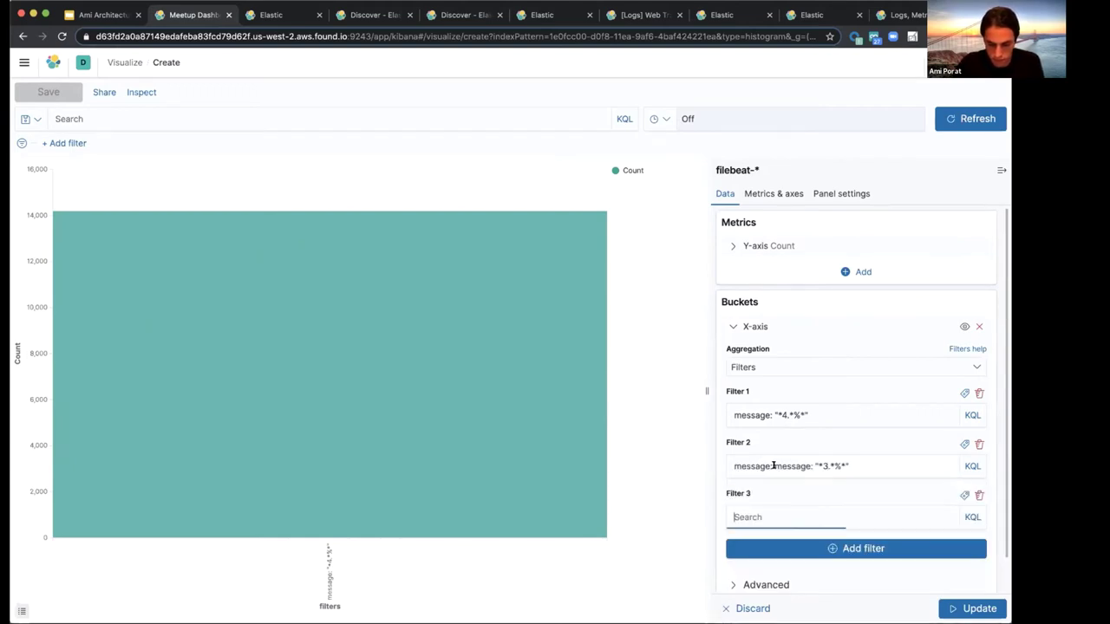
left_click_drag(730, 466, 774, 466)
key("BackSpace")
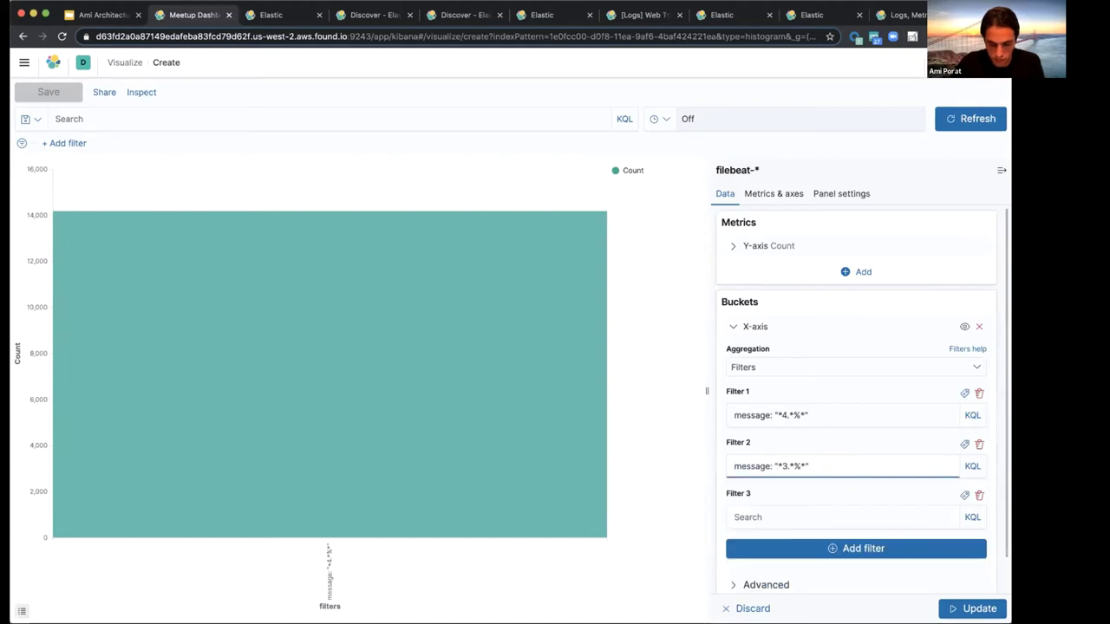
- Paste the copied query into Filter 3 and set it to message: "*2.*%*"
key("Tab")
type("messaa")
key("BackSpace")
type("ge:")
left_click(787, 539)
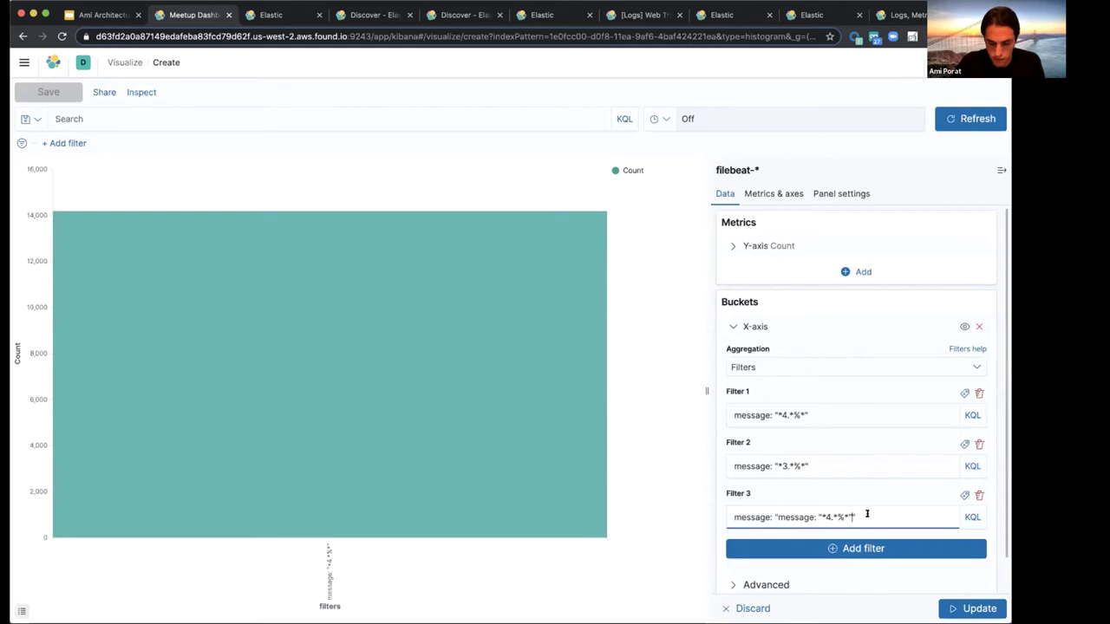
left_click(817, 517, "shift")
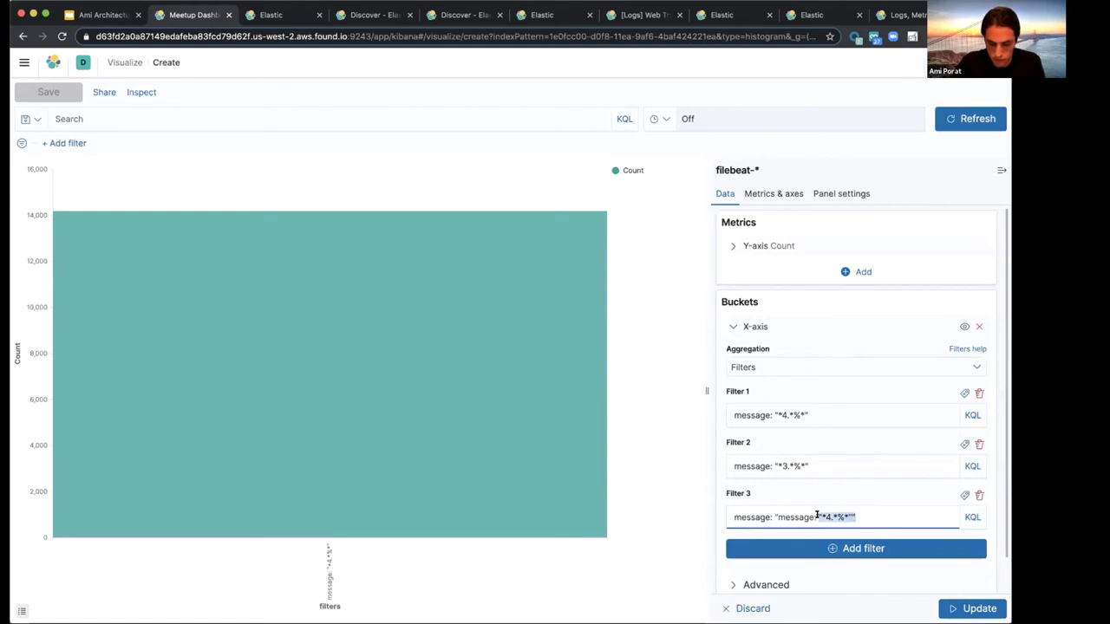
key("BackSpace")
key("cmd+z")
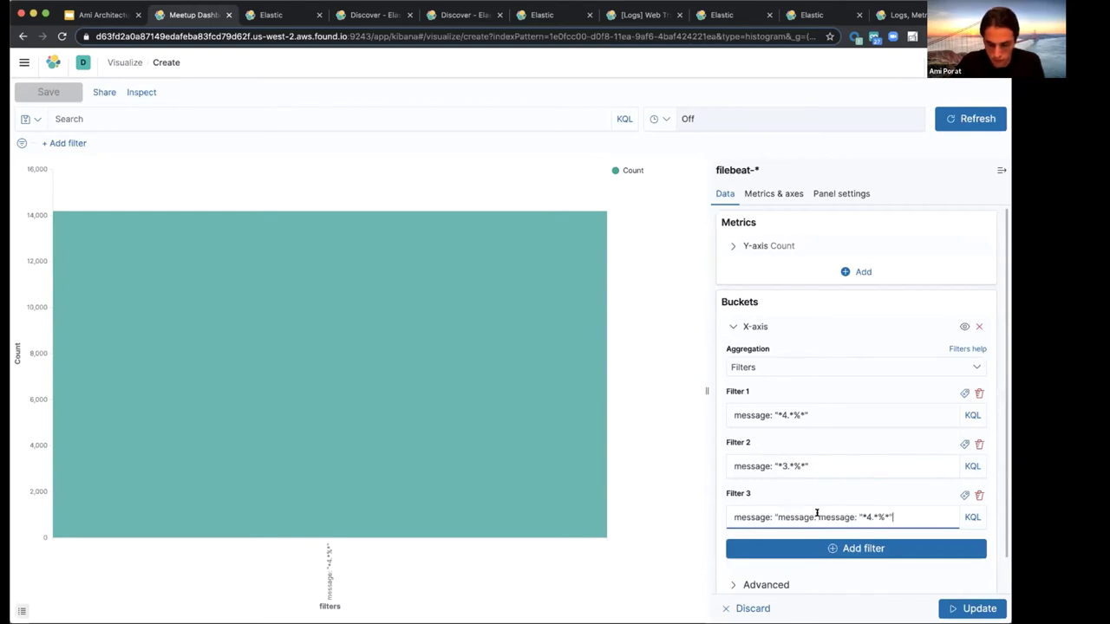
left_click_drag(737, 517, 787, 517)
type("me")
key("BackSpace")
key("BackSpace")
left_click(783, 517)
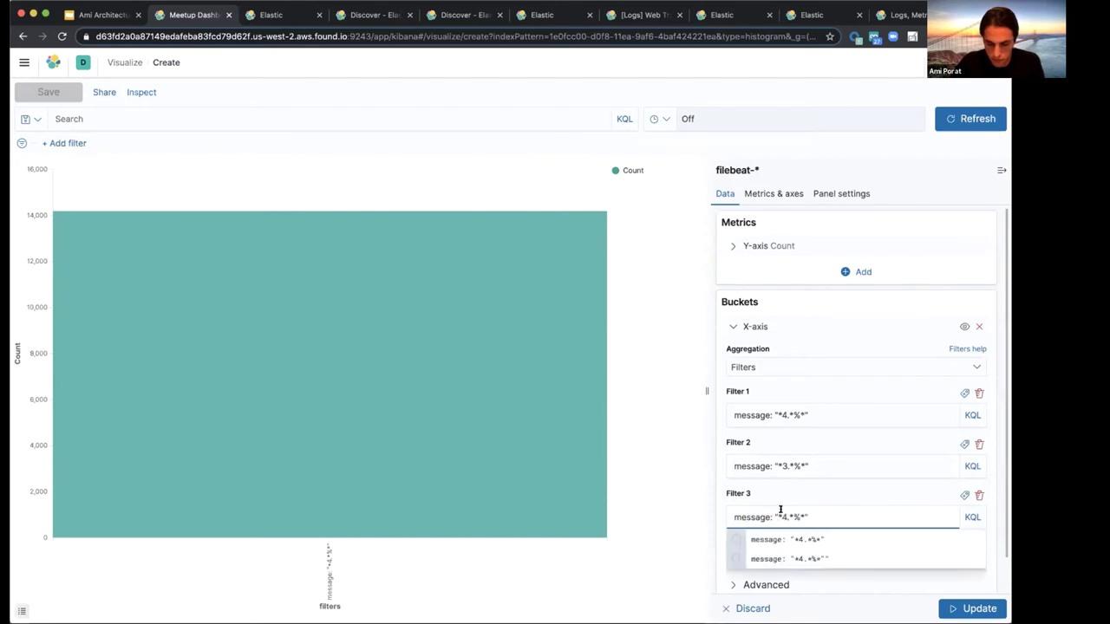
key("BackSpace")
type("2")
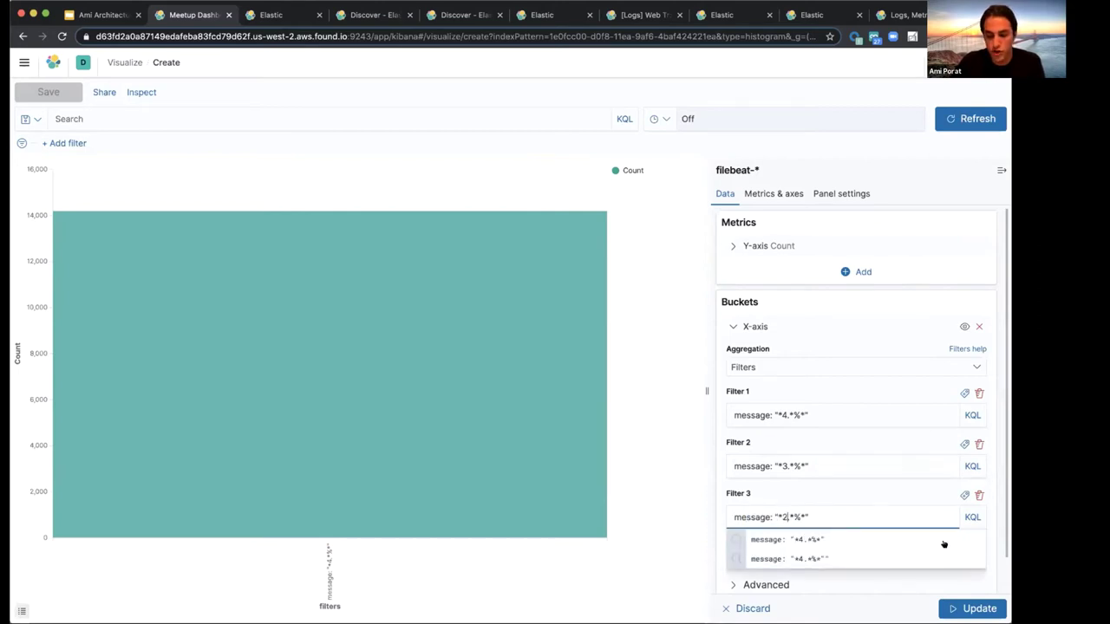
- Add an empty fourth filter to the X-axis bucket and copy the full Filter 3 query
left_click(925, 547)
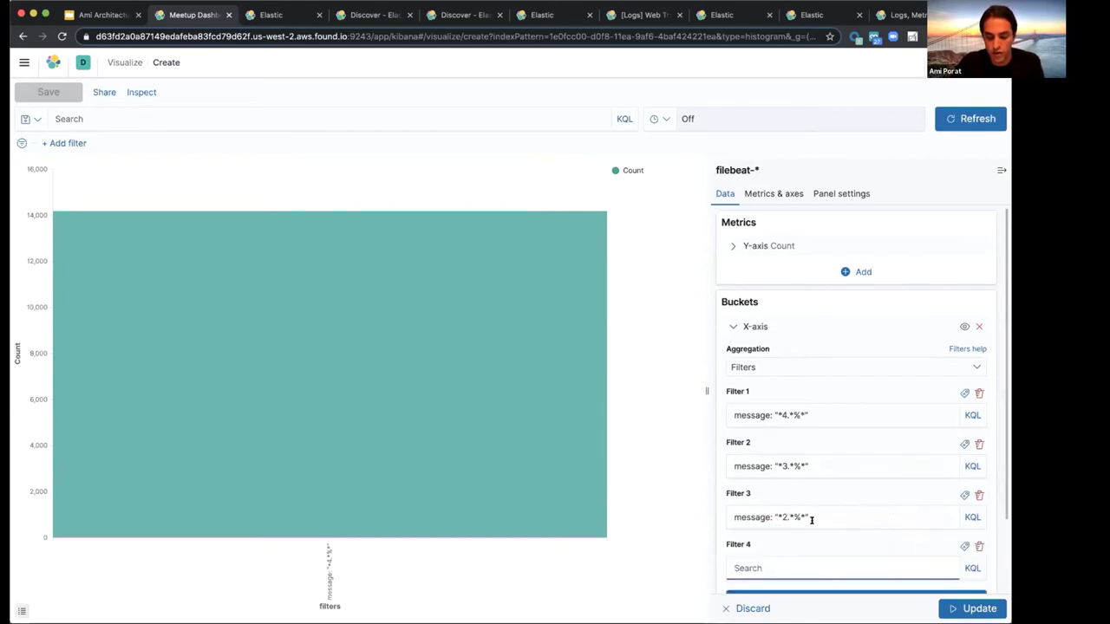
triple_click(732, 515)
key("super+c")
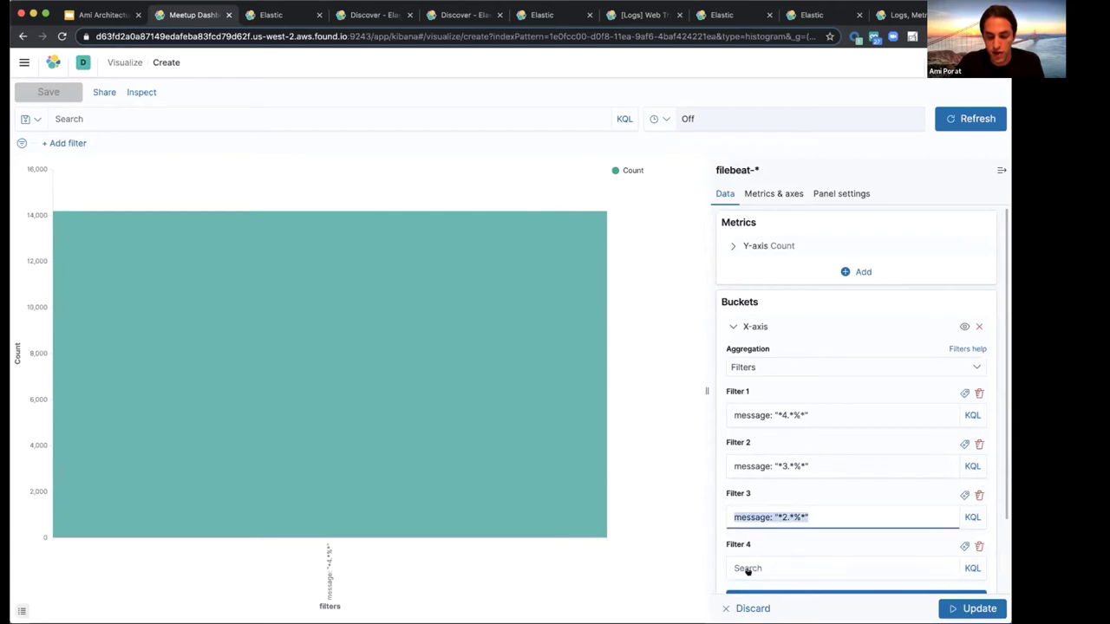
key("Home")
type("_type")
key("BackSpace")
key("BackSpace")
key("BackSpace")
key("BackSpace")
key("BackSpace")
key("BackSpace")
key("BackSpace")
key("BackSpace")
key("BackSpace")
key("BackSpace")
key("BackSpace")
key("BackSpace")
key("BackSpace")
key("BackSpace")
key("BackSpace")
key("BackSpace")
key("BackSpace")
key("BackSpace")
double_click(746, 512)
key("super+z")
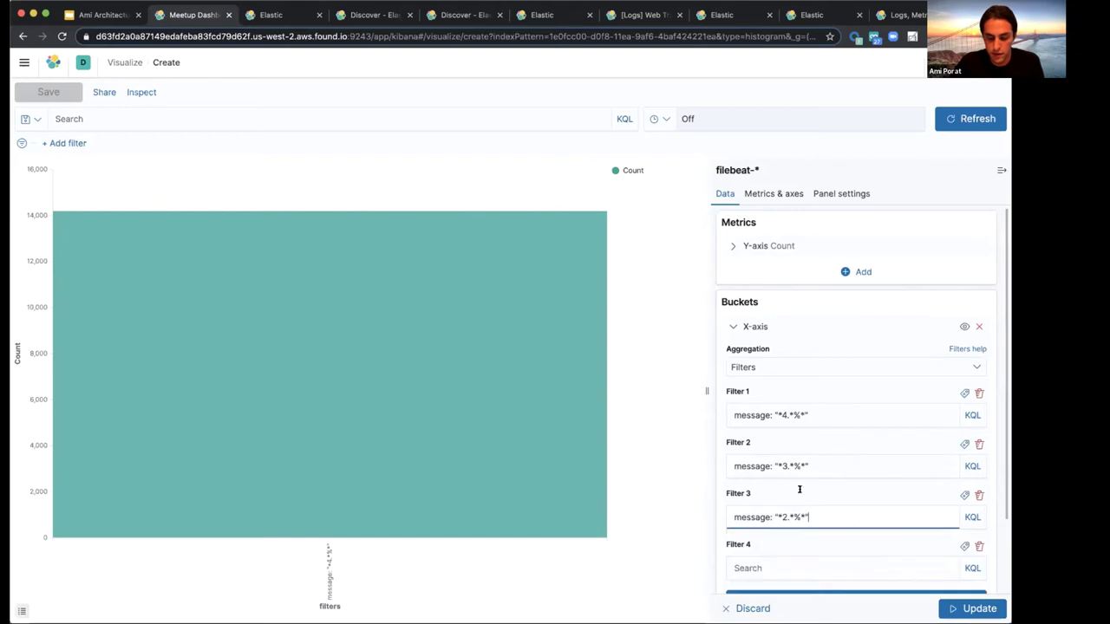
- Paste the copied query into Filter 4, set it to message: "*1.*%*" and update the chart
key("super+v")
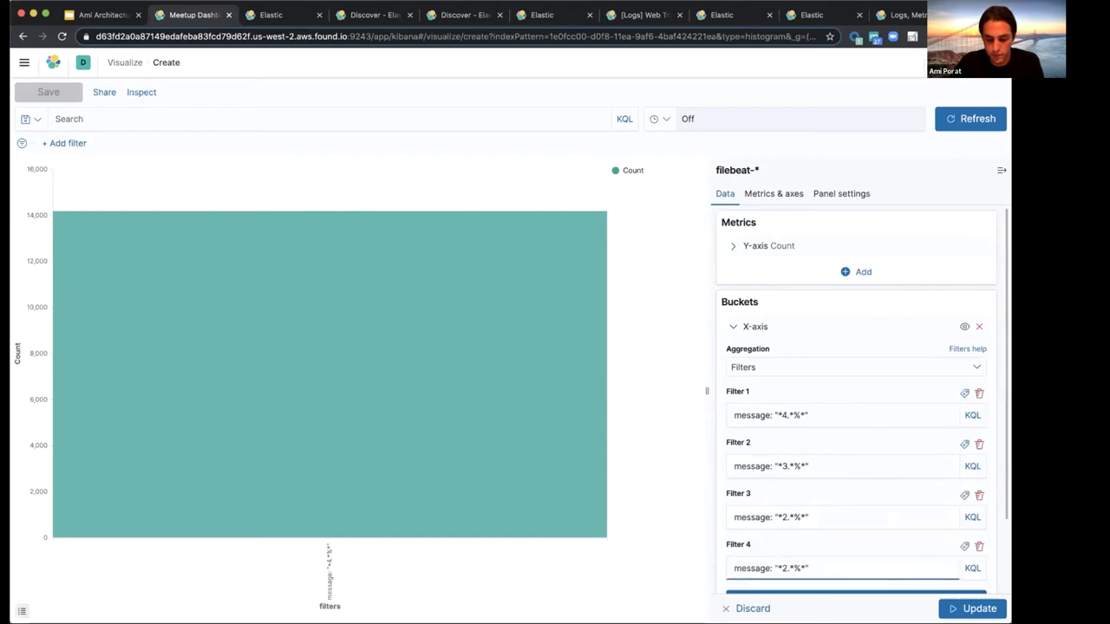
key("BackSpace")
type("1")
left_click(950, 607)
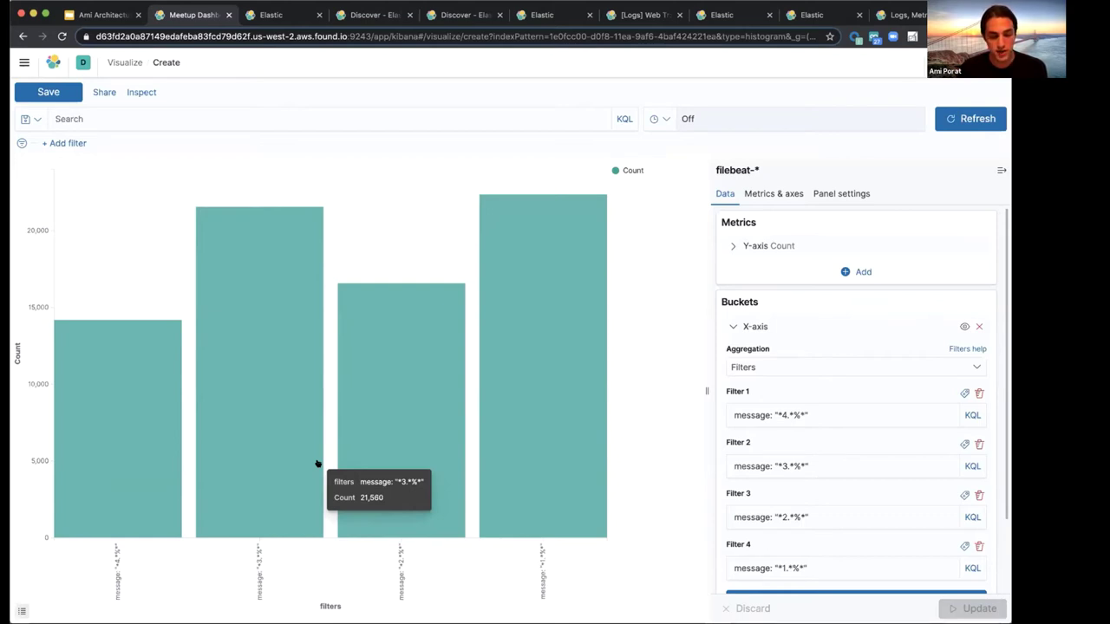
- Save the visualization with the title "Meetup, Error Percentage Visual"
left_click(49, 93)
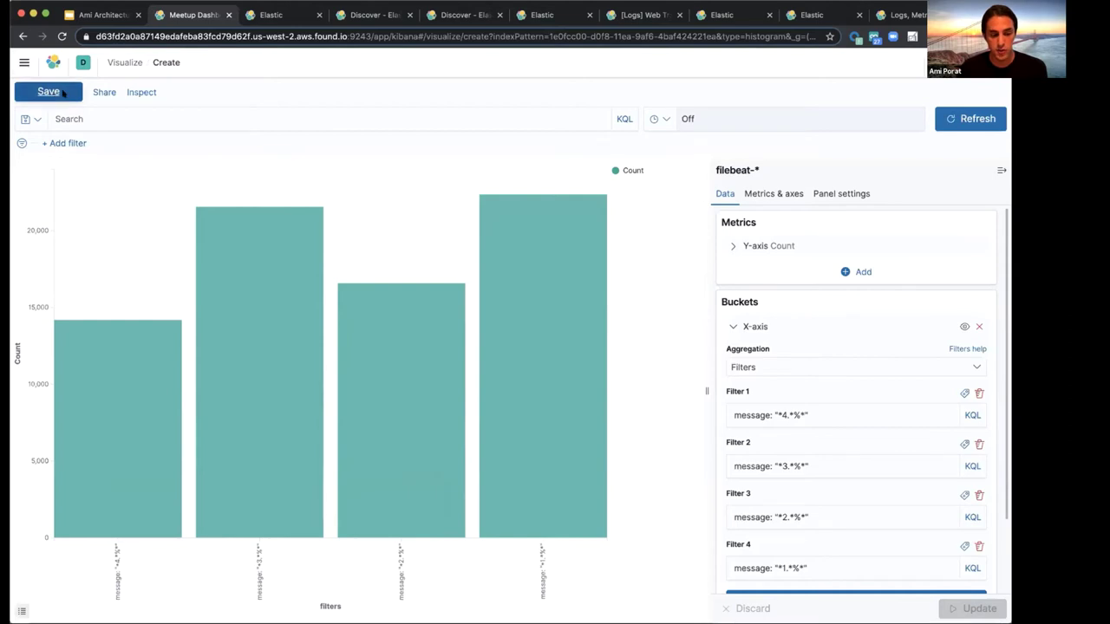
type("Mee")
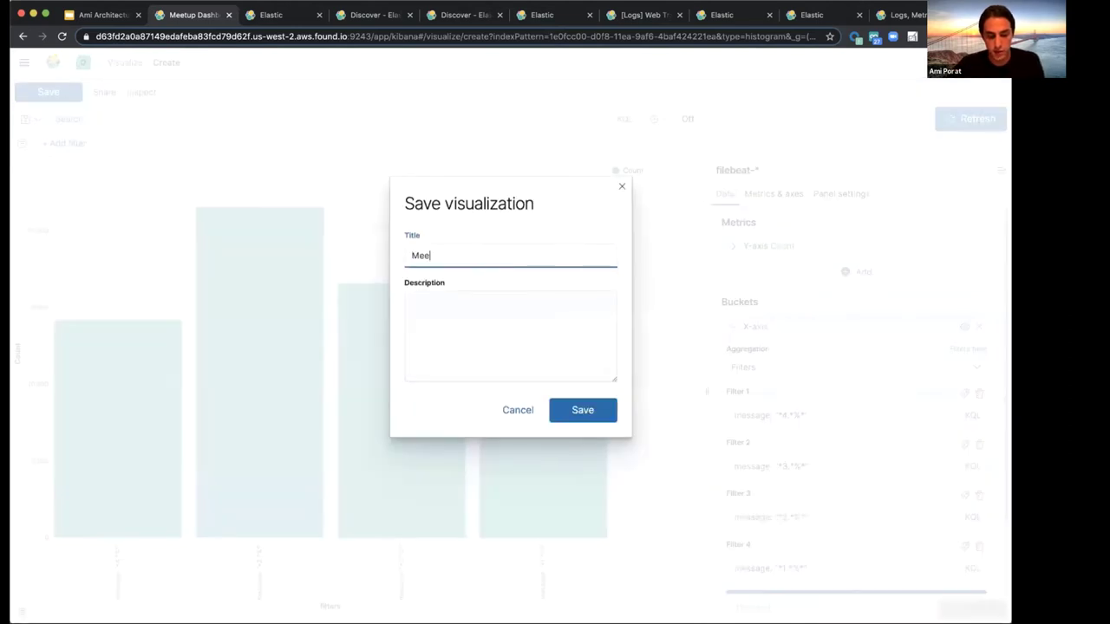
type("tup, ERror Percentage Visual")
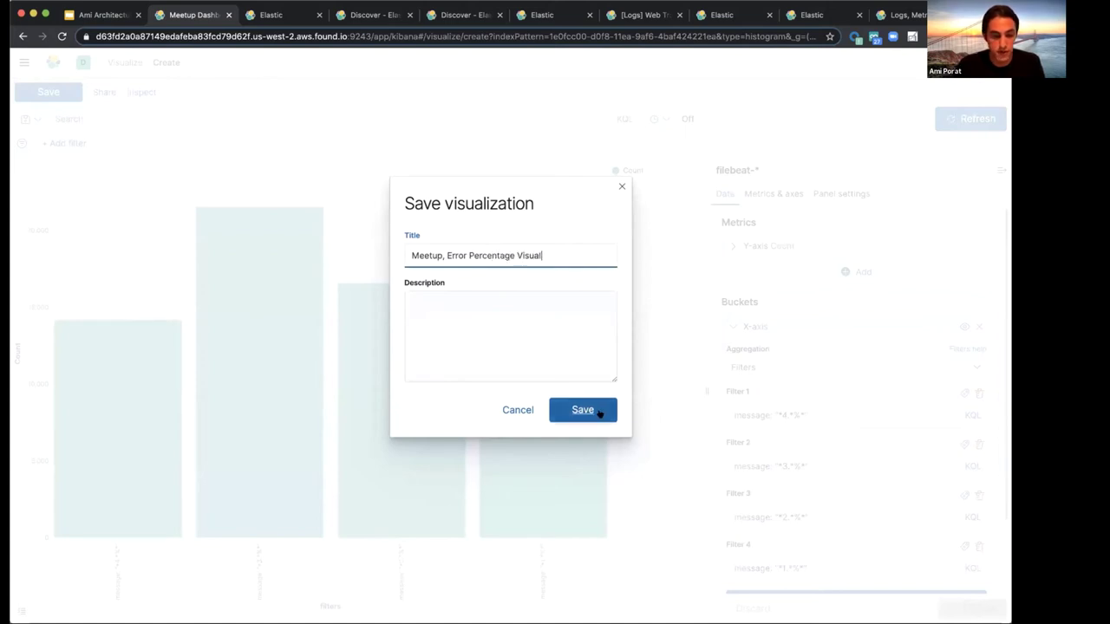
left_click(599, 414)
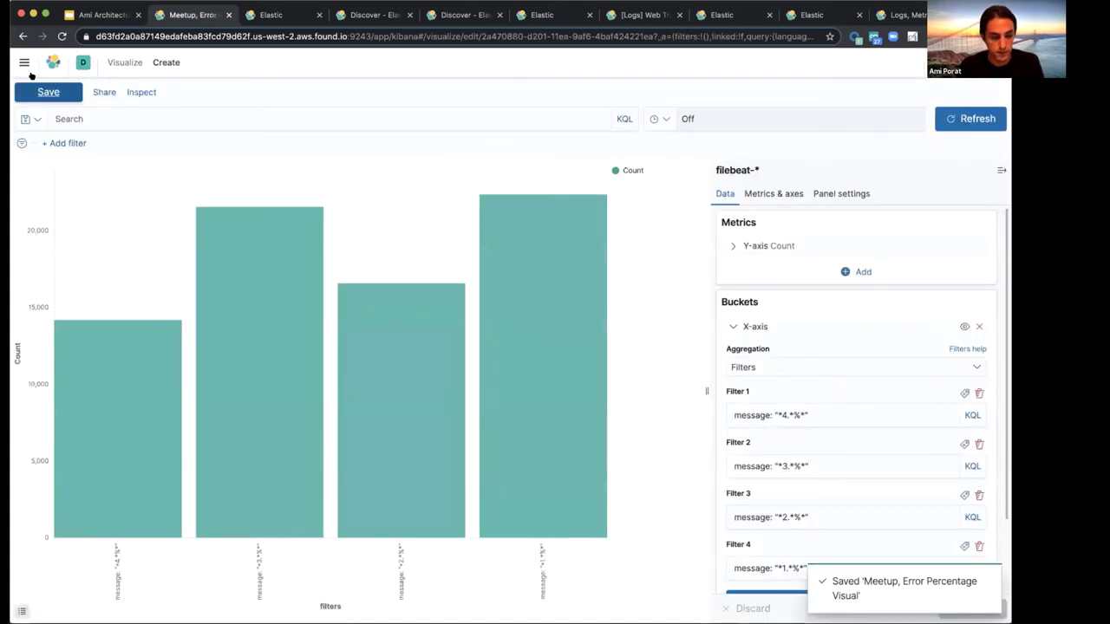
- Return to the "Meetup Dashboard, July 29" dashboard and put it in edit mode
left_click(23, 63)
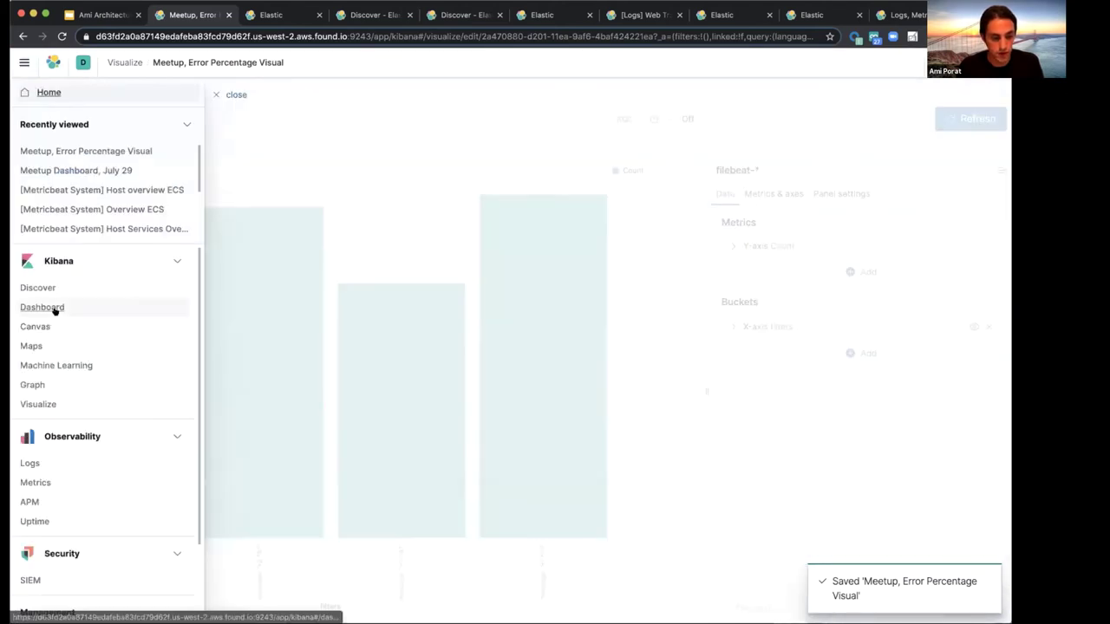
left_click(41, 307)
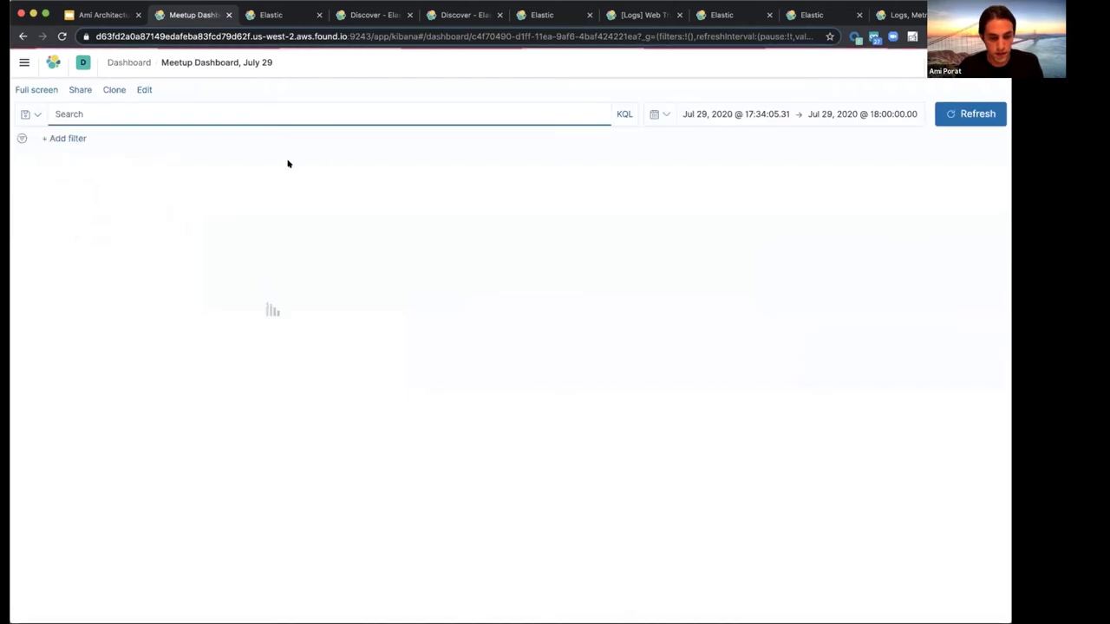
left_click(142, 90)
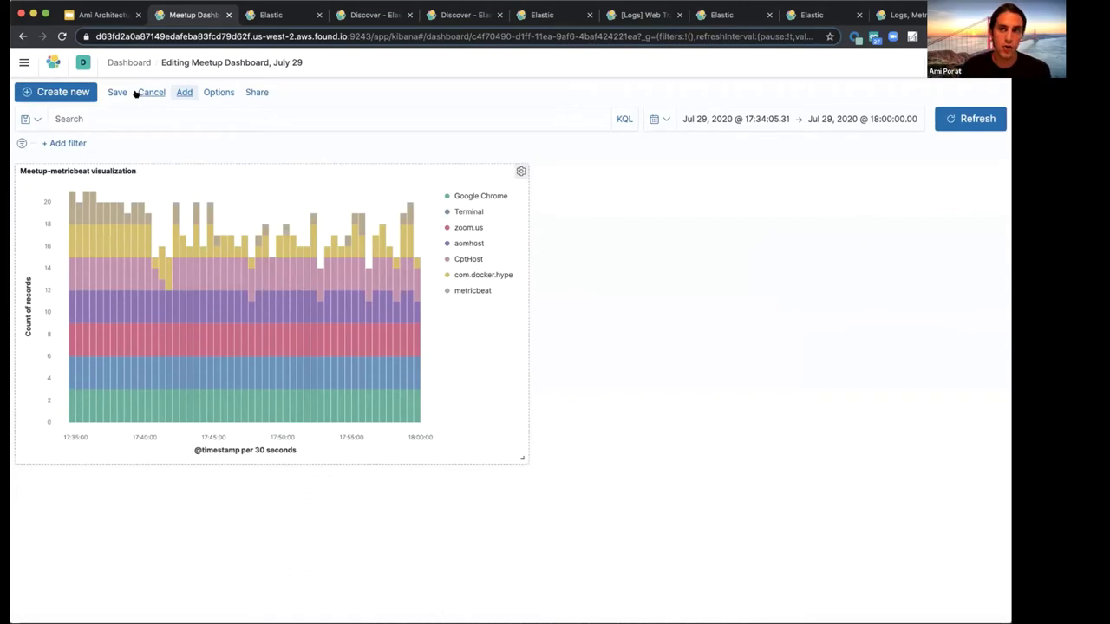
- Find "Meetup, Error Percentage Visual" by searching saved panels for "Meetup" and add it to the dashboard
left_click(181, 93)
left_click(657, 168)
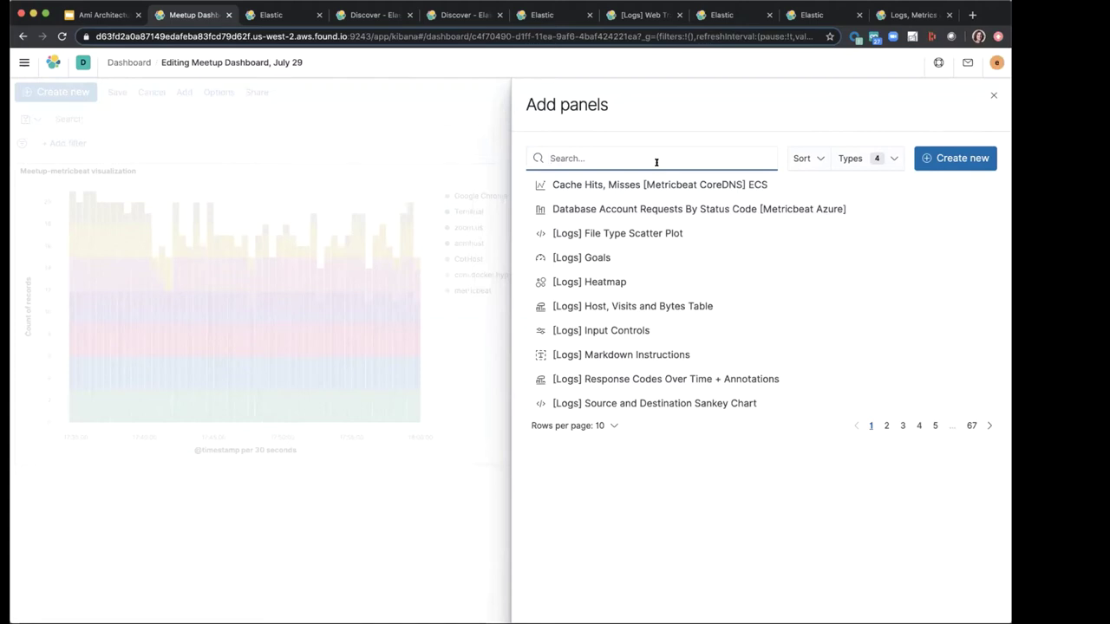
type("Meetup")
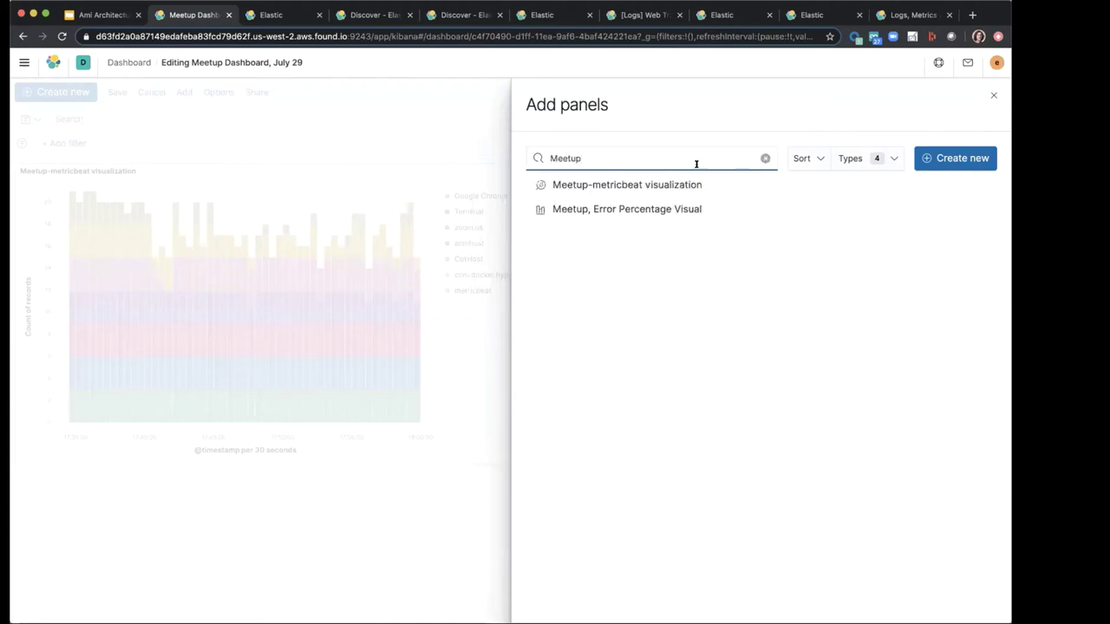
left_click(689, 210)
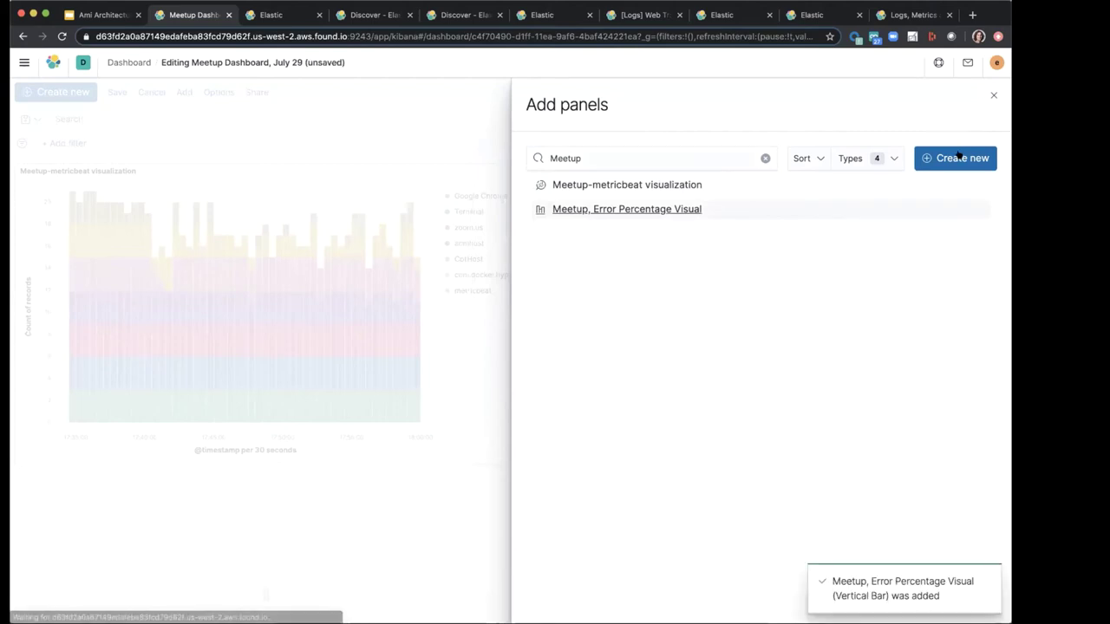
left_click(991, 95)
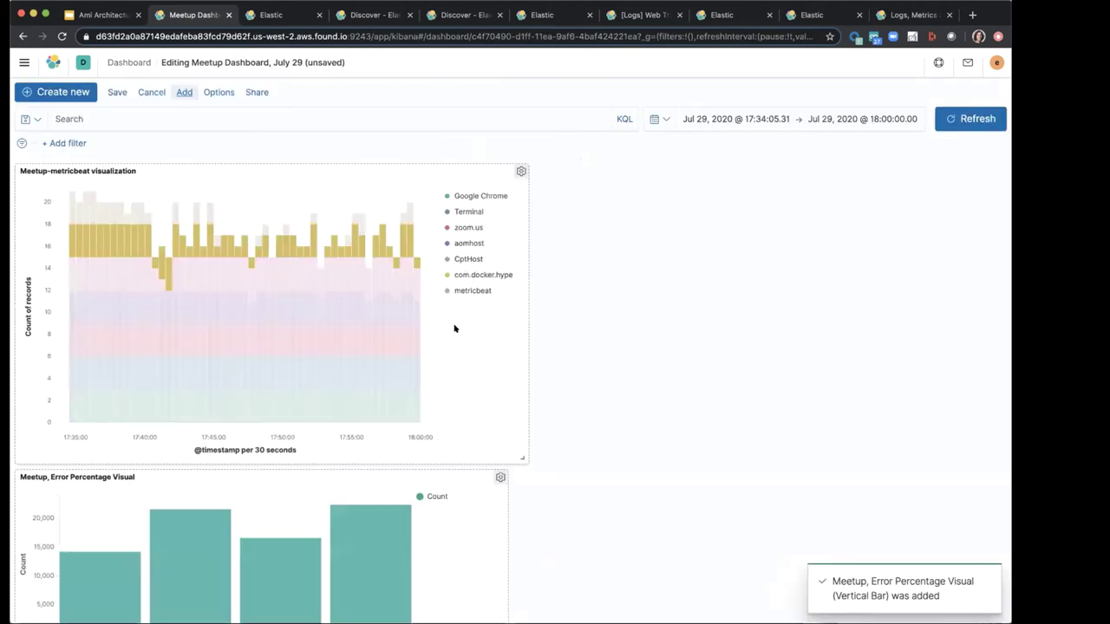
- Narrow the Meetup-metricbeat visualization panel to free space beside it for the error percentage chart
left_click_drag(247, 547, 723, 310)
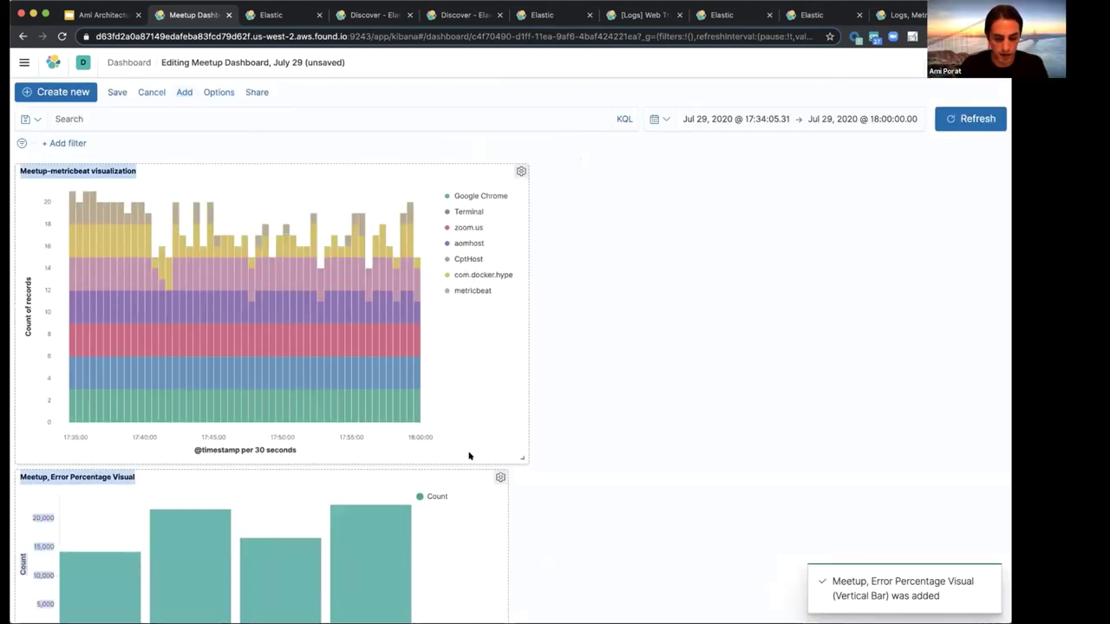
left_click(520, 453)
left_click_drag(444, 455, 331, 480)
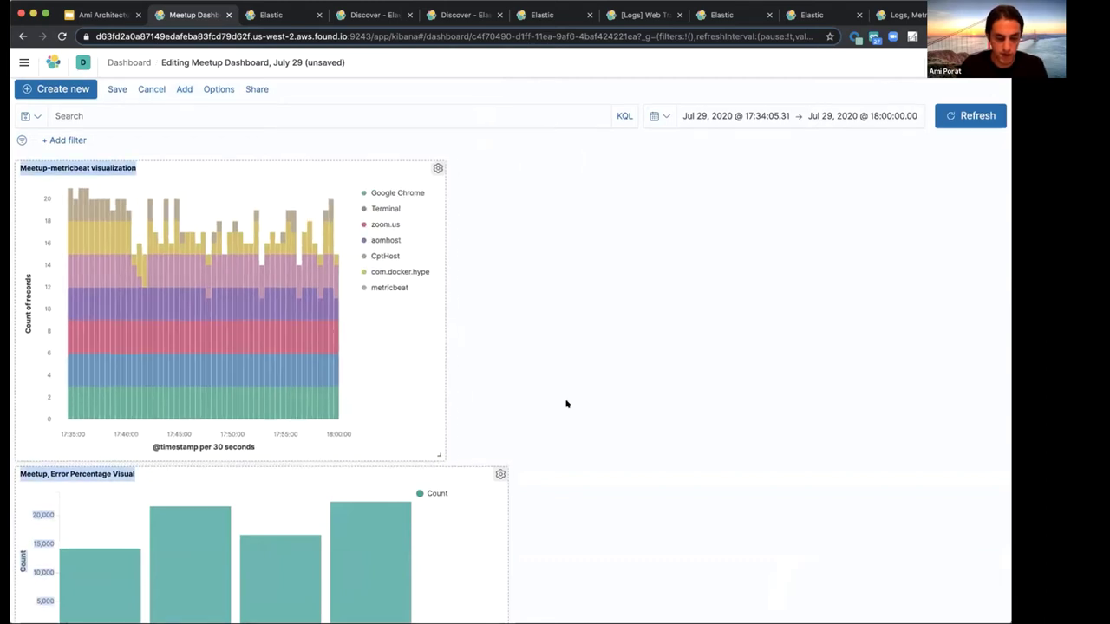
- Move the Error Percentage panel beside the Metricbeat panel and save the dashboard under its existing title
scroll(555, 434, "down", 2)
left_click_drag(325, 375, 734, 179)
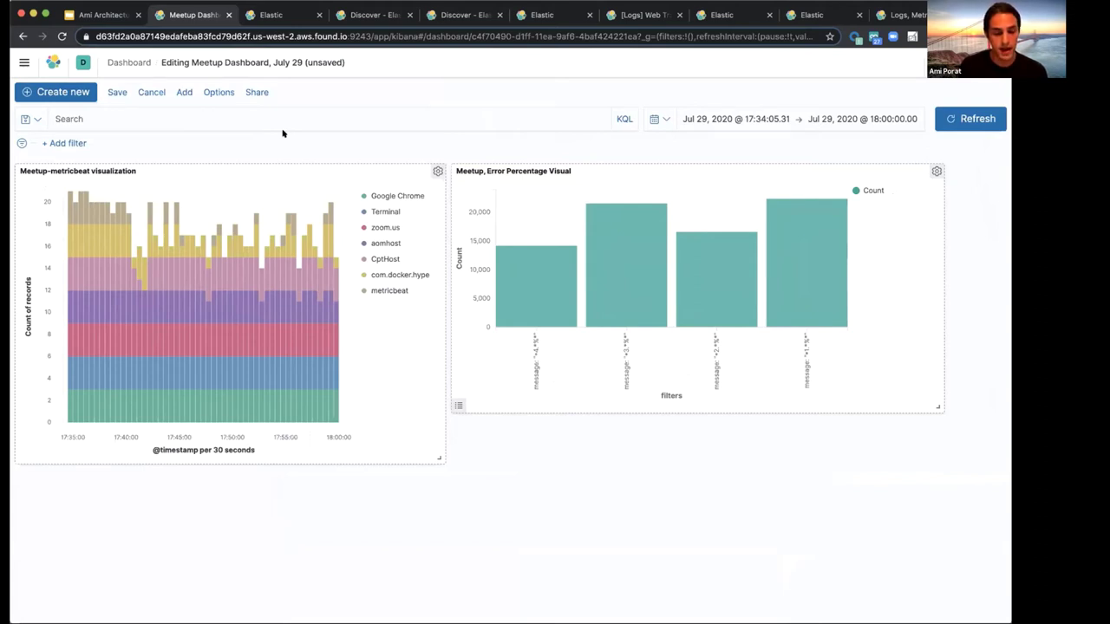
left_click(109, 93)
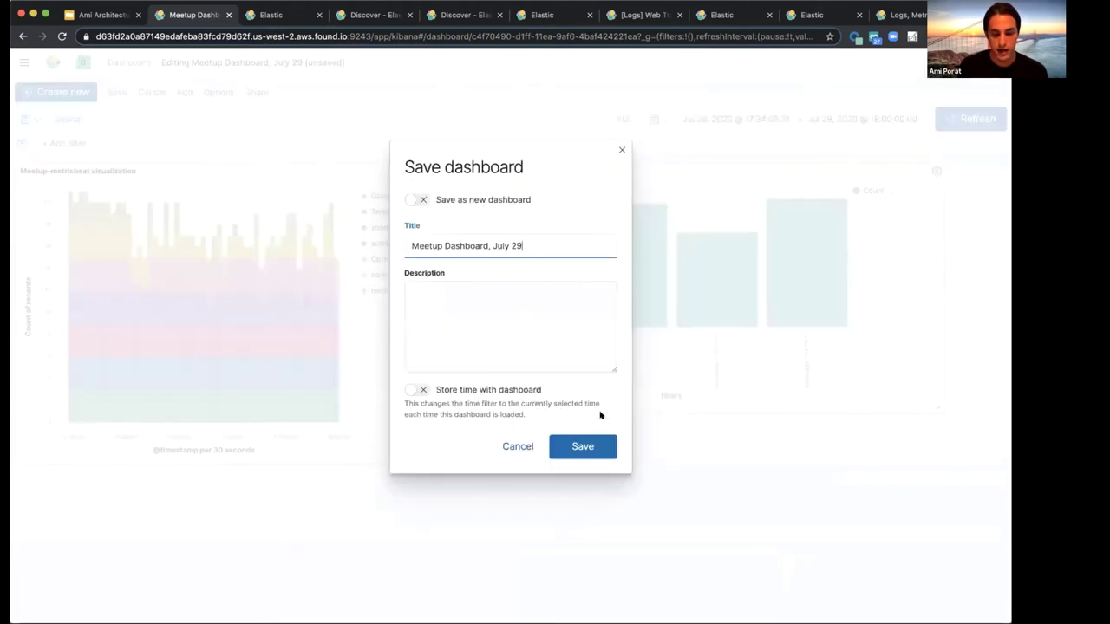
left_click(583, 449)
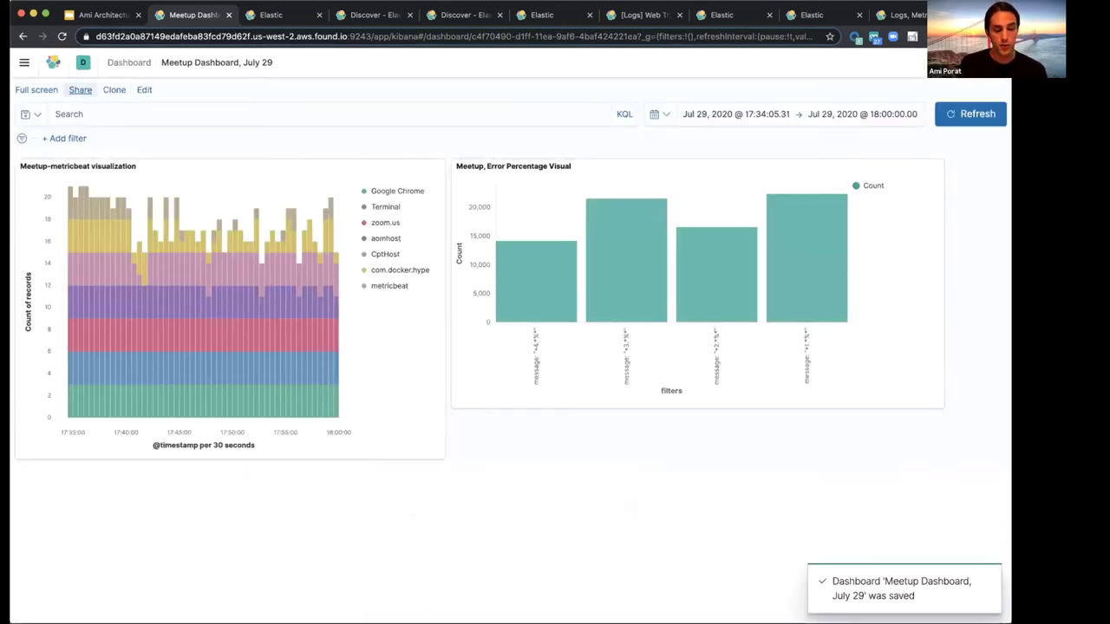
- Open the SIEM overview from the Security section of Kibana
left_click(24, 62)
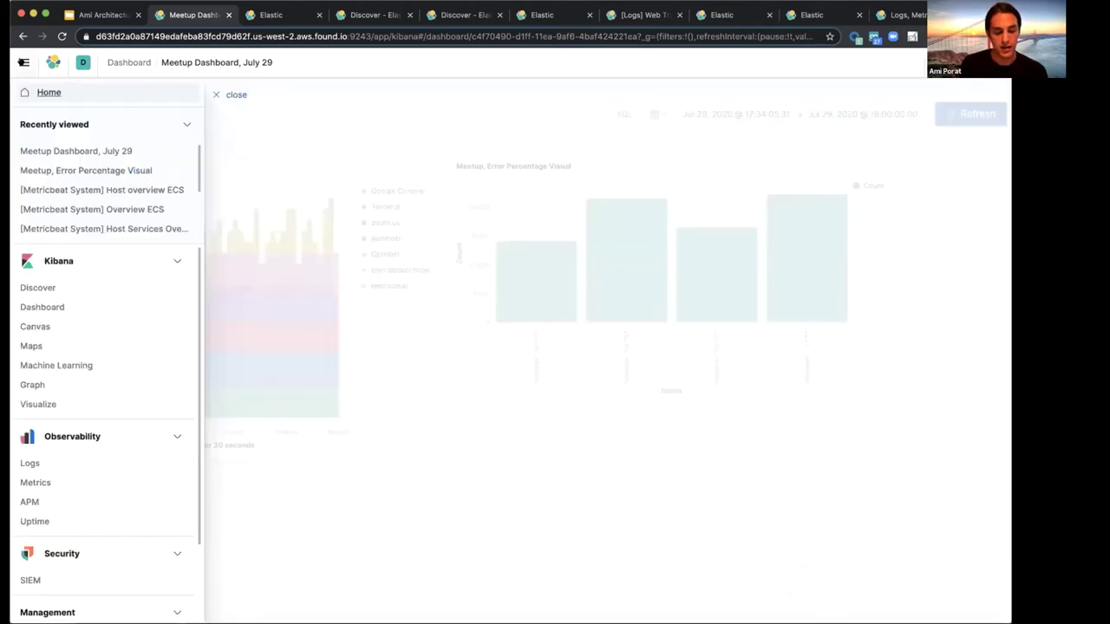
scroll(37, 356, "down", 1)
scroll(37, 356, "down", 1)
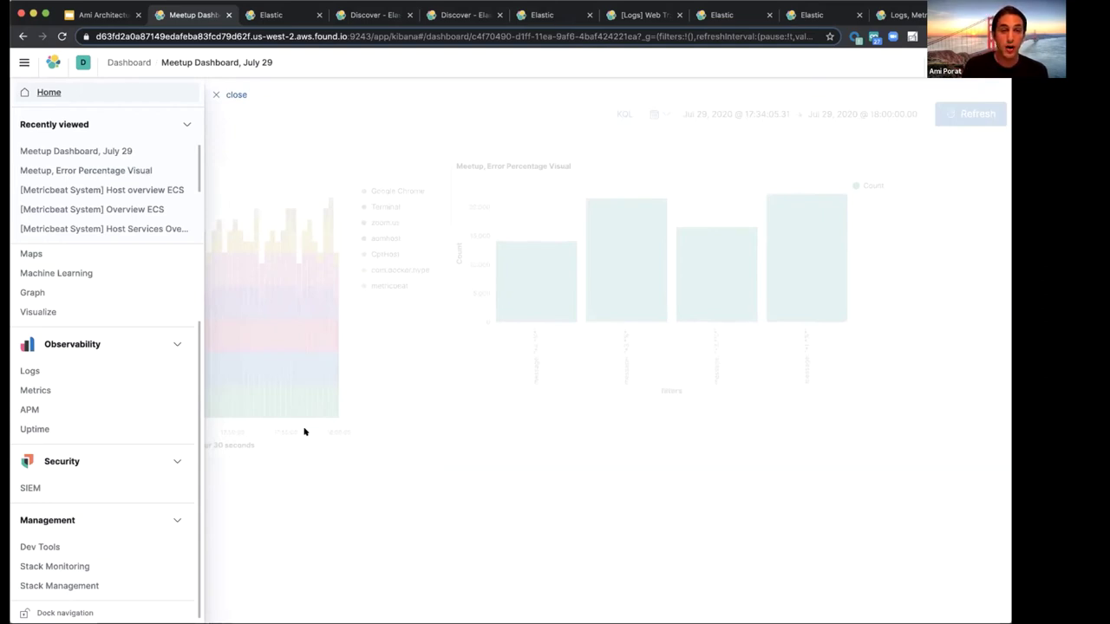
left_click(29, 488)
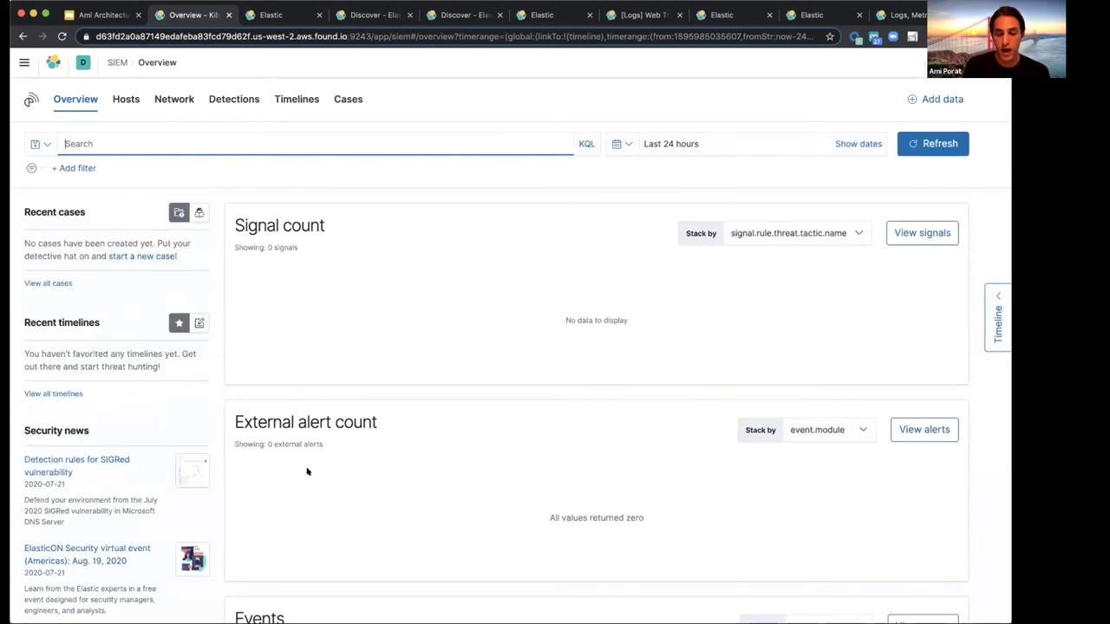
- Examine the SIEM overview's signal count, external alert count, events, host events and network events sections
scroll(411, 396, "down", 2)
scroll(411, 398, "down", 3)
scroll(412, 398, "up", 5)
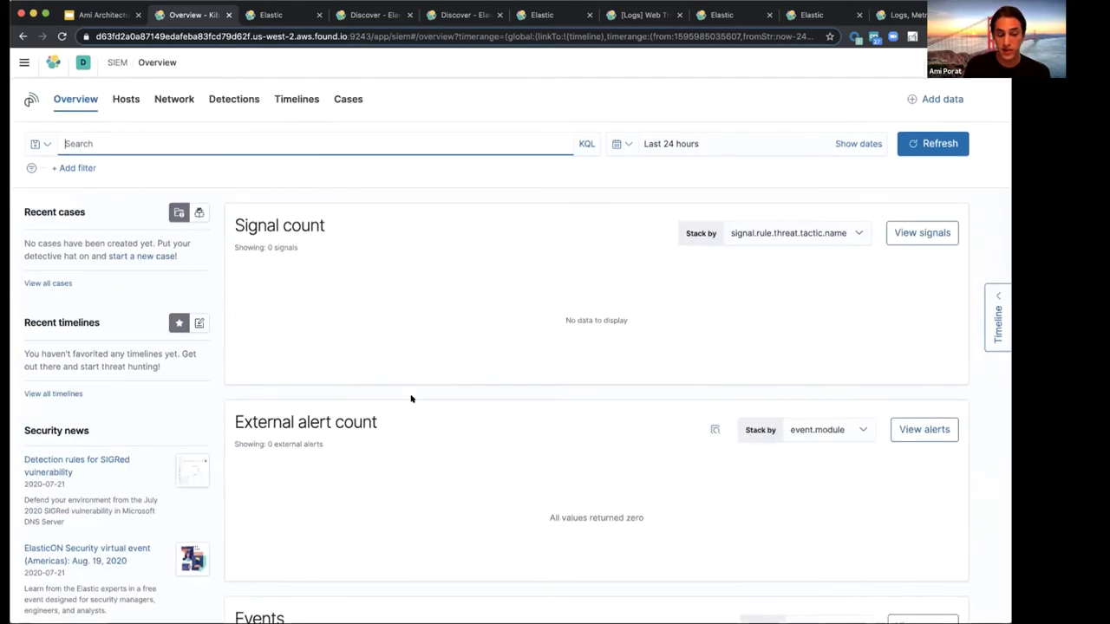
scroll(411, 398, "down", 4)
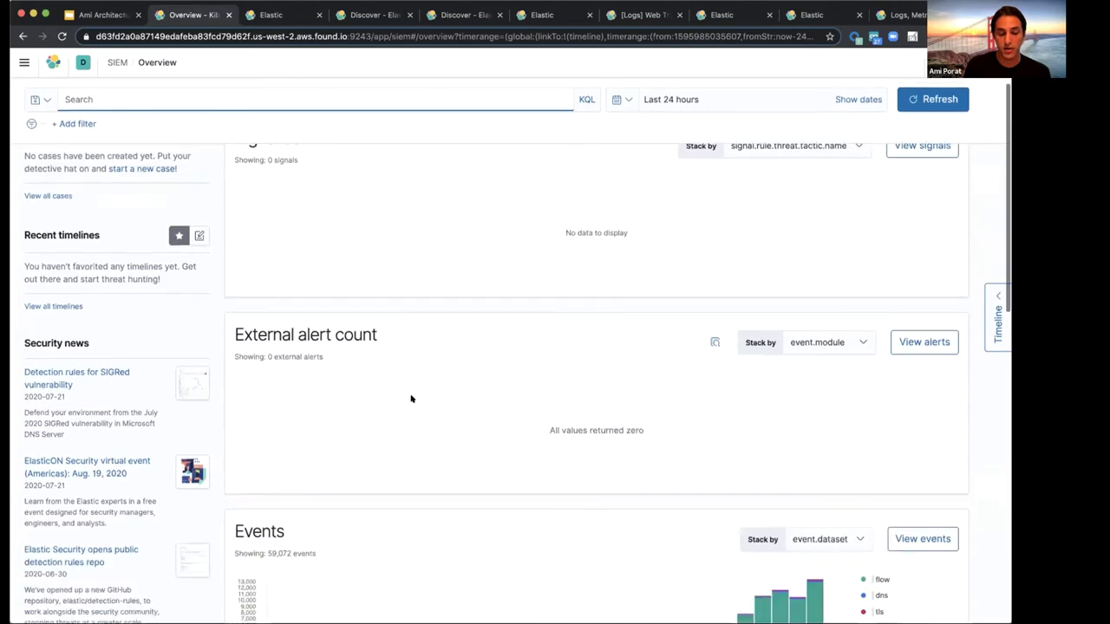
scroll(411, 398, "up", 3)
scroll(360, 362, "down", 1)
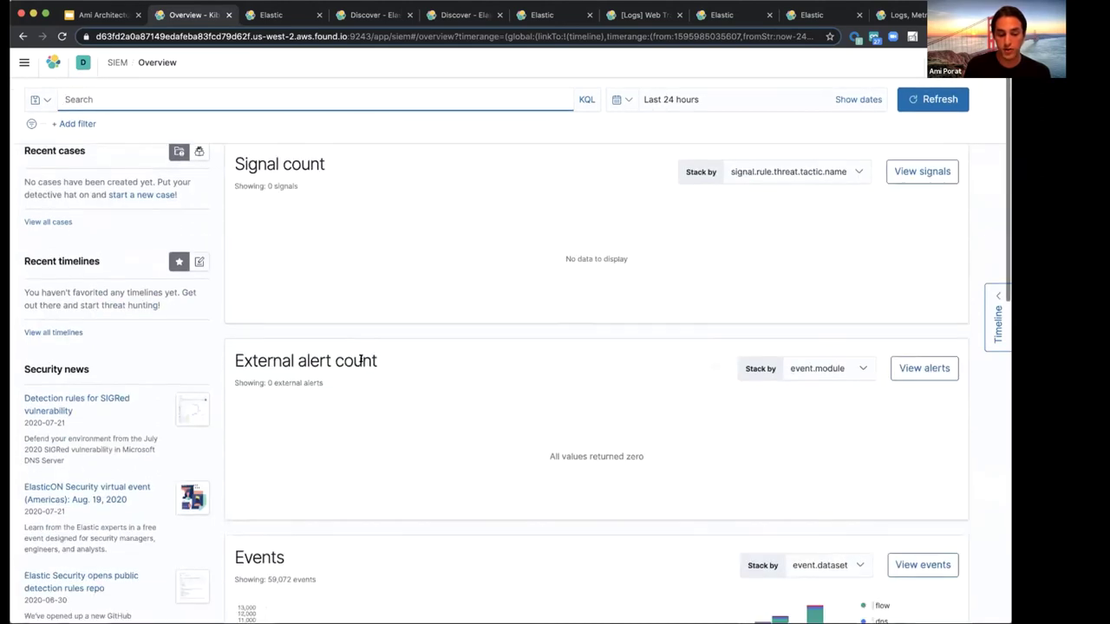
scroll(360, 363, "up", 2)
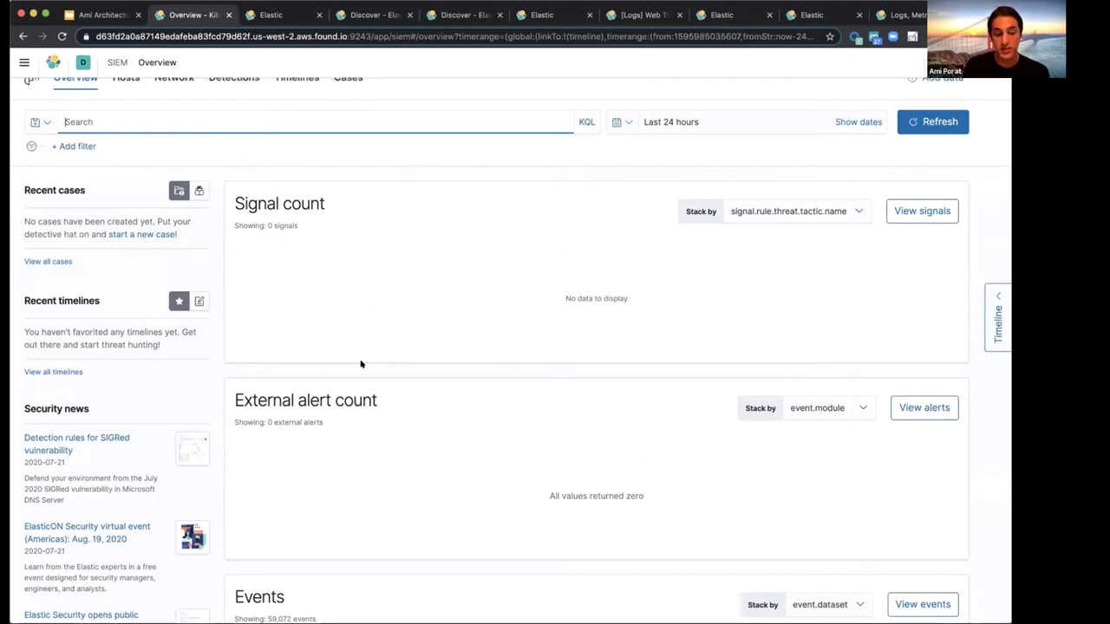
scroll(361, 364, "down", 6)
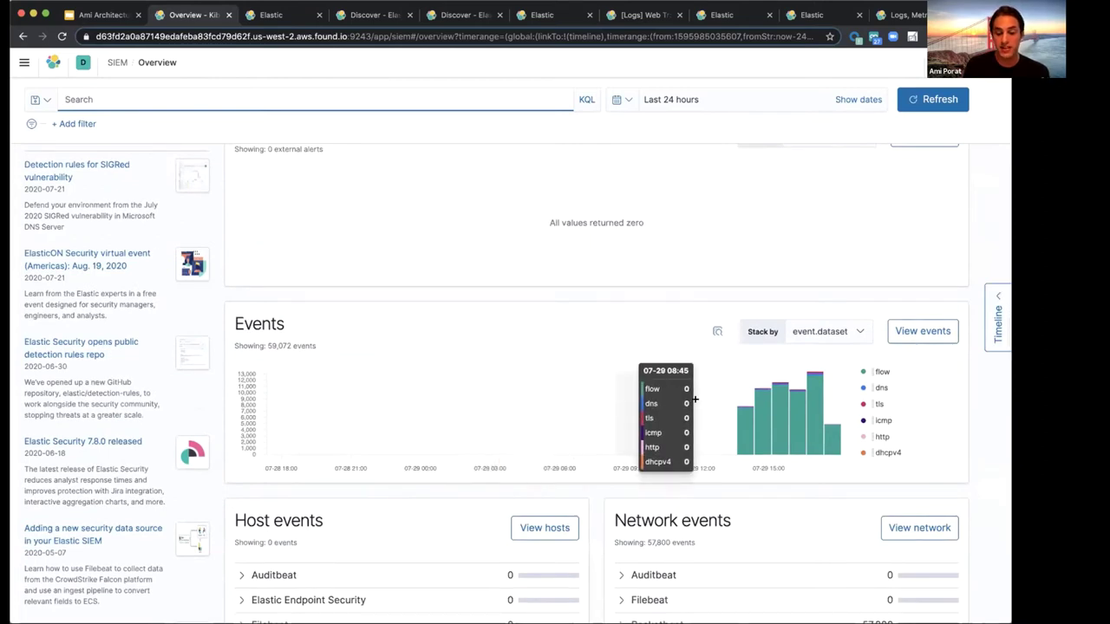
scroll(611, 406, "down", 1)
scroll(657, 562, "down", 1)
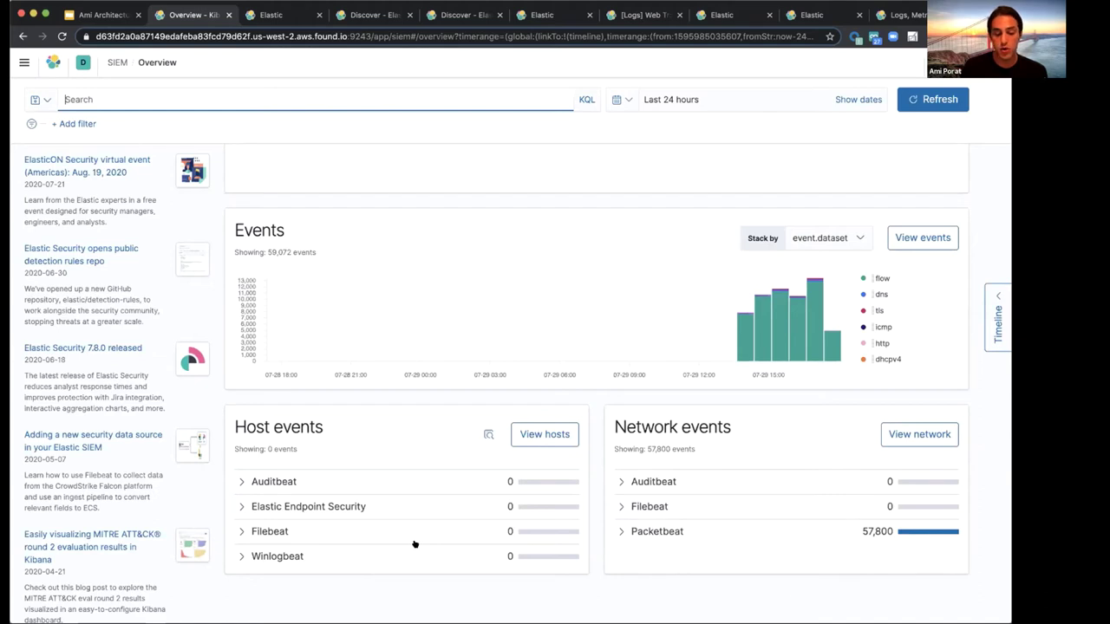
- Expand Packetbeat under Network events and inspect the dataset breakdown of the 07-29 15:30 bar in the Events chart
left_click(618, 532)
scroll(720, 528, "down", 1)
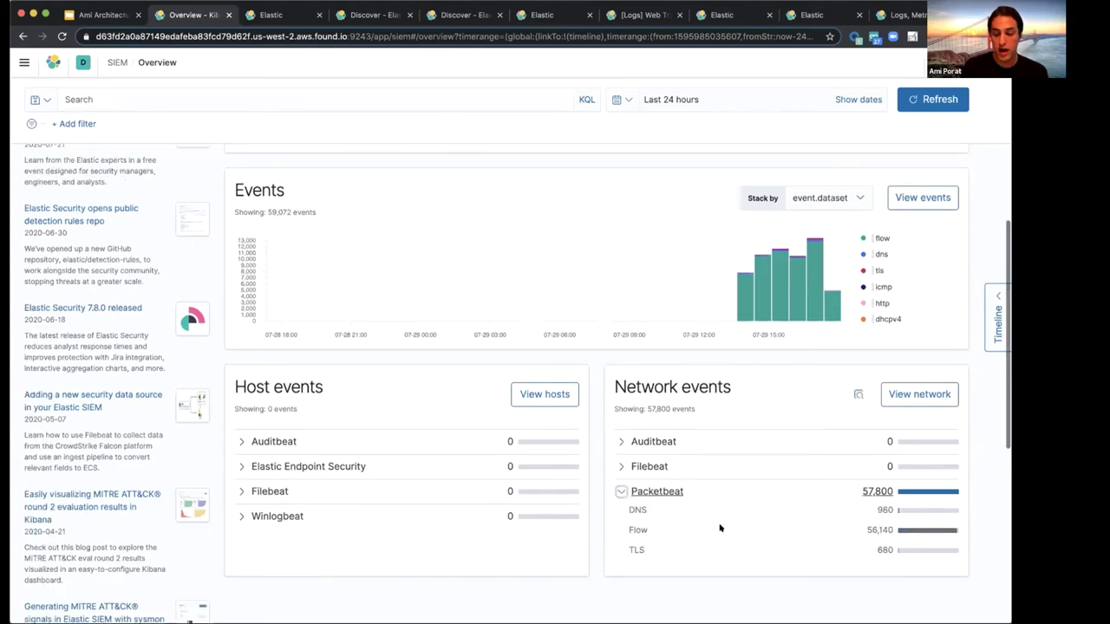
scroll(720, 528, "down", 1)
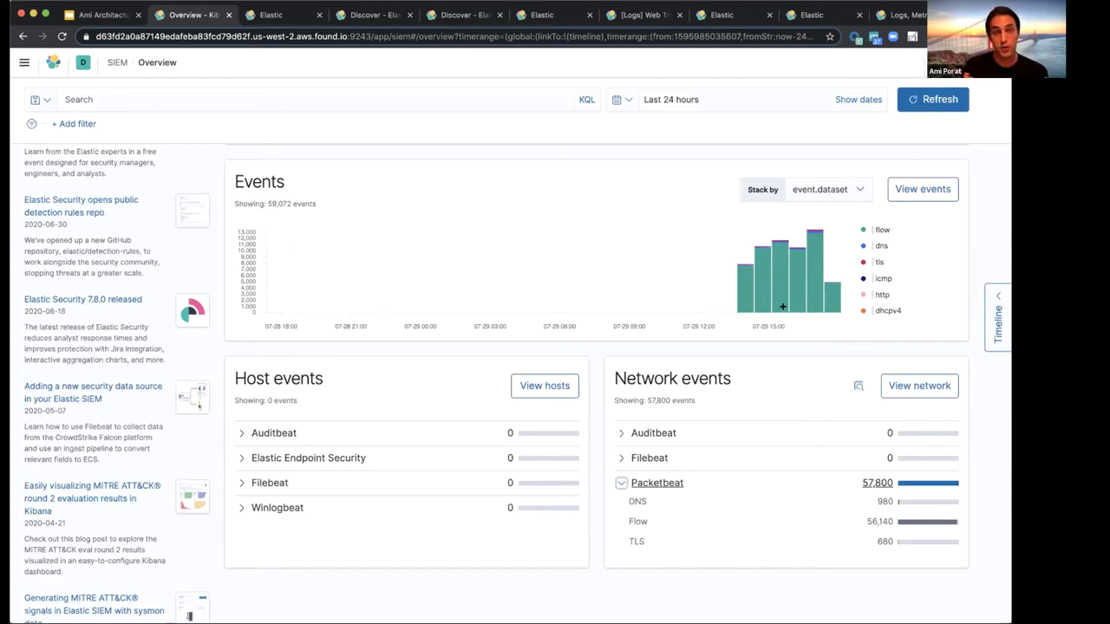
mouse_move(782, 306)
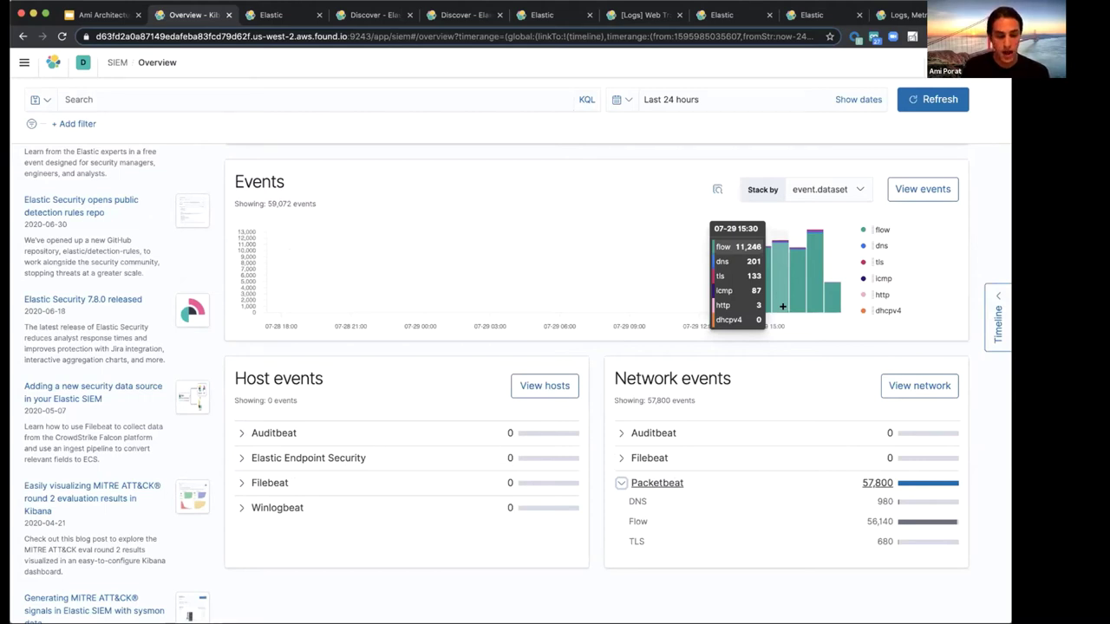
- Review the SIEM overview again, from the signal count, recent cases, timelines and security news through to the event sections
scroll(782, 306, "up", 4)
scroll(782, 306, "up", 3)
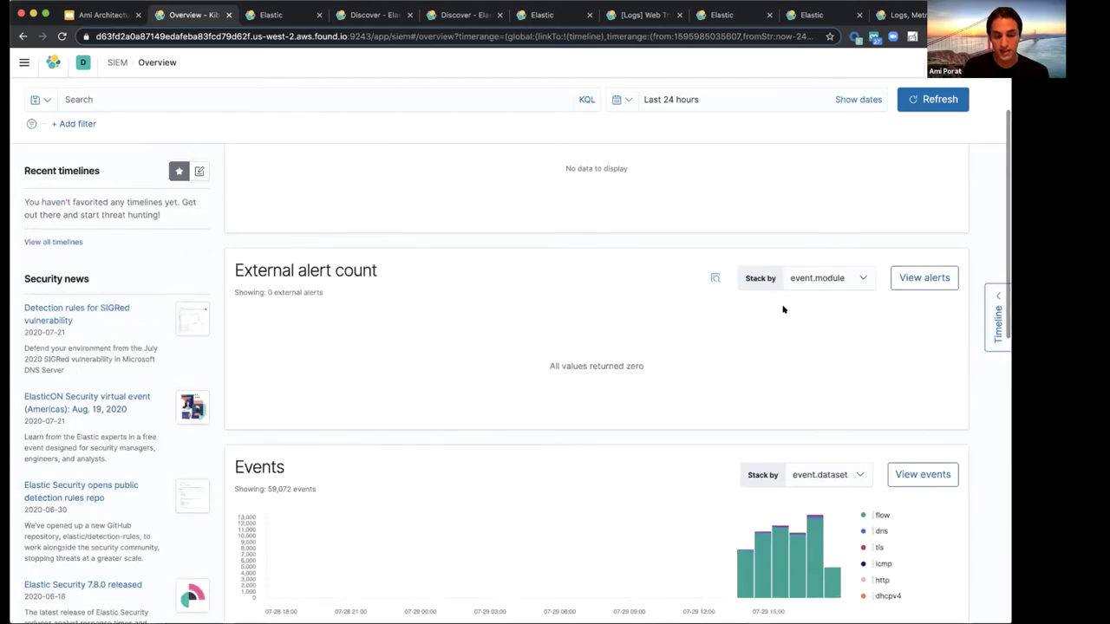
scroll(776, 310, "up", 2)
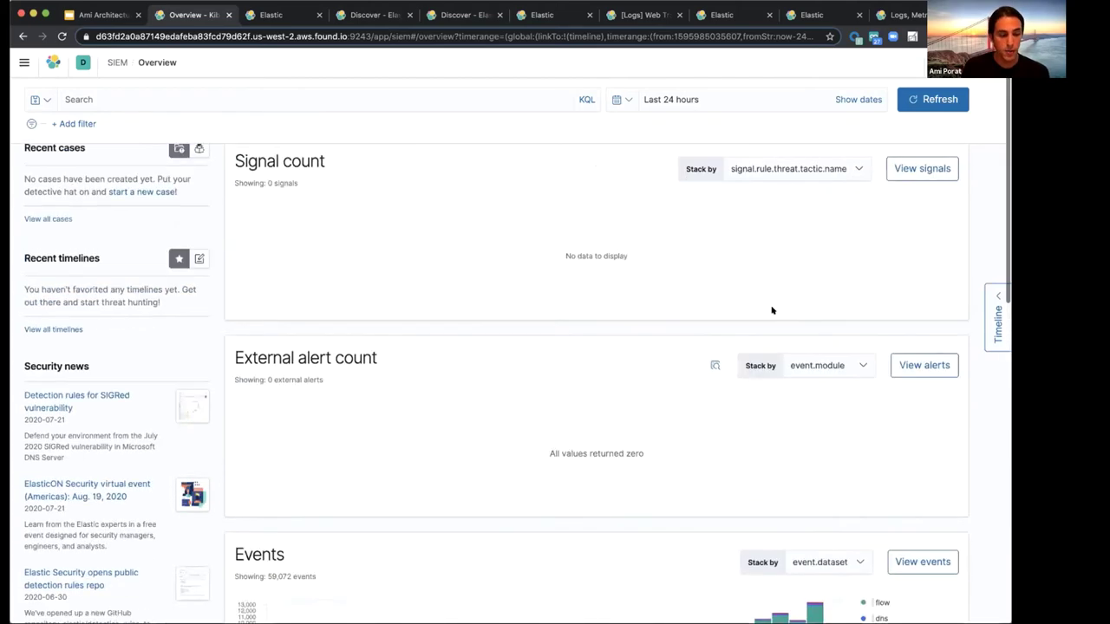
scroll(121, 330, "up", 2)
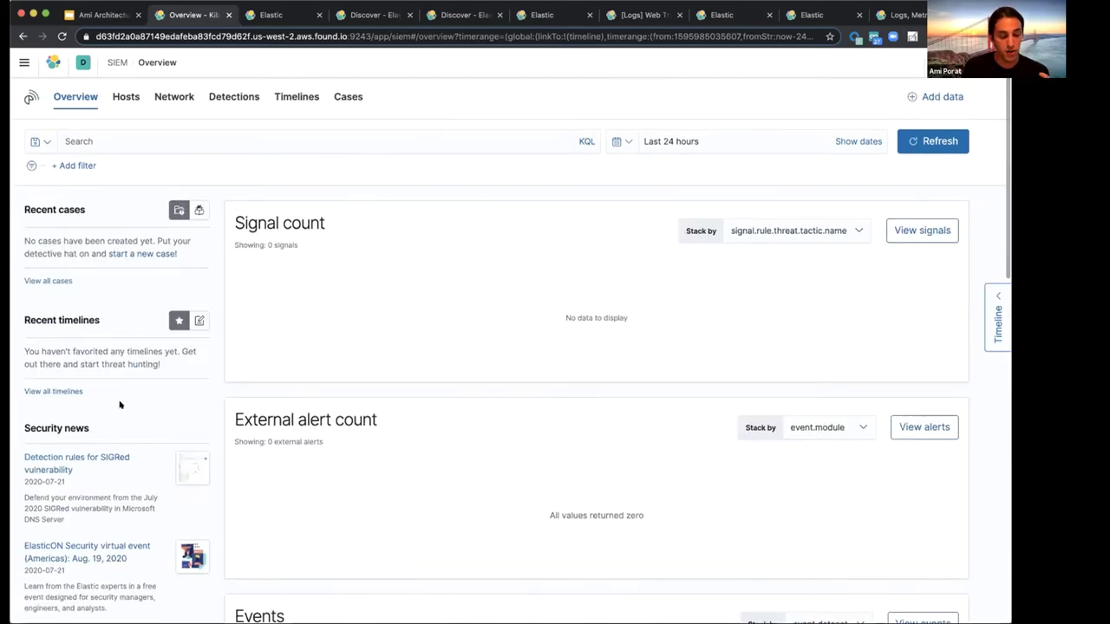
scroll(119, 402, "down", 5)
scroll(119, 404, "down", 5)
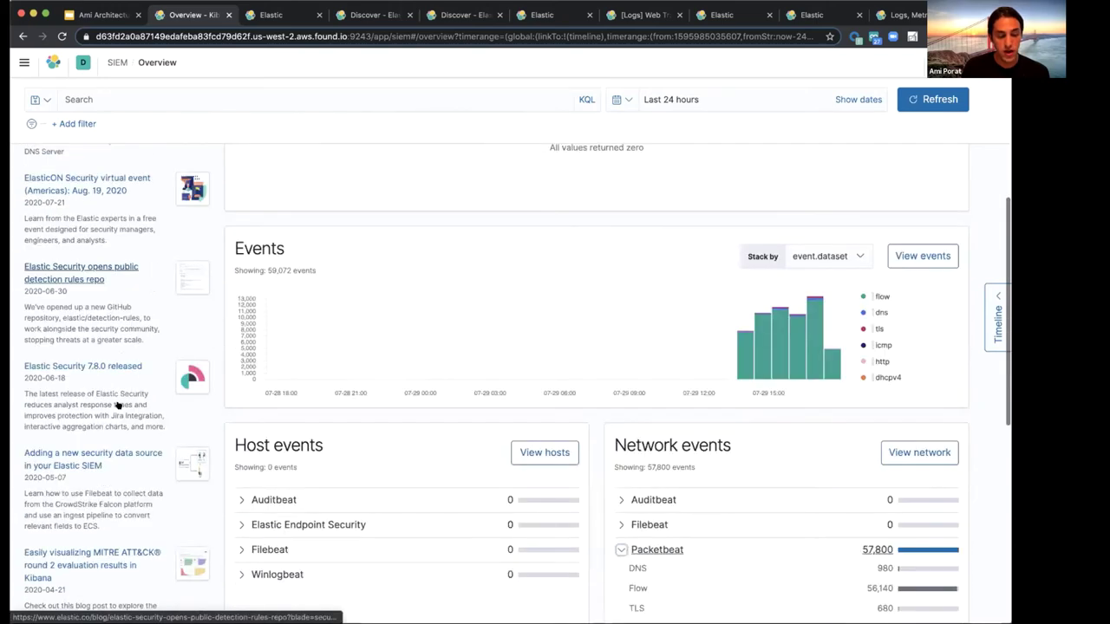
scroll(119, 403, "up", 5)
- Leave the SIEM overview and return to Meetup Dashboard, July 29 in Kibana's Dashboard app
left_click(25, 64)
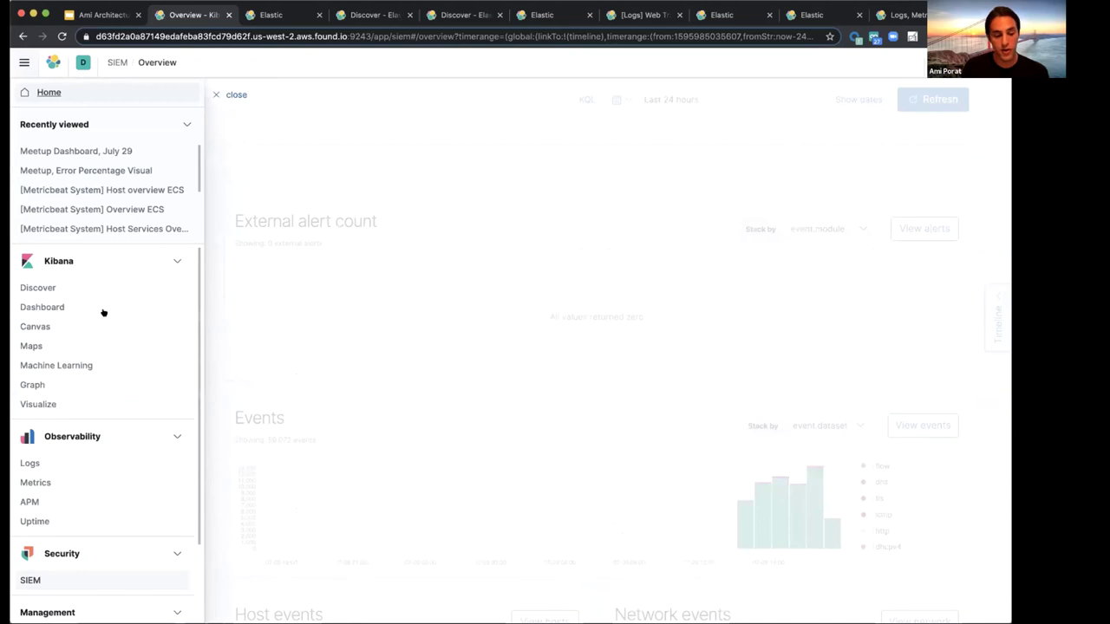
scroll(93, 351, "down", 1)
scroll(105, 321, "up", 1)
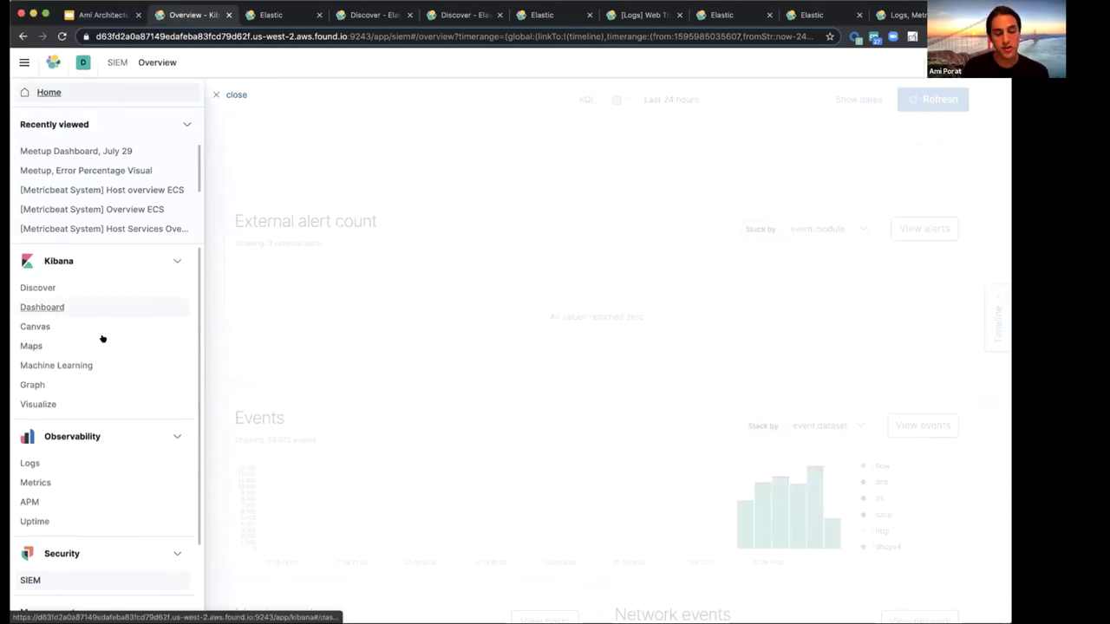
scroll(92, 368, "down", 1)
scroll(77, 425, "down", 1)
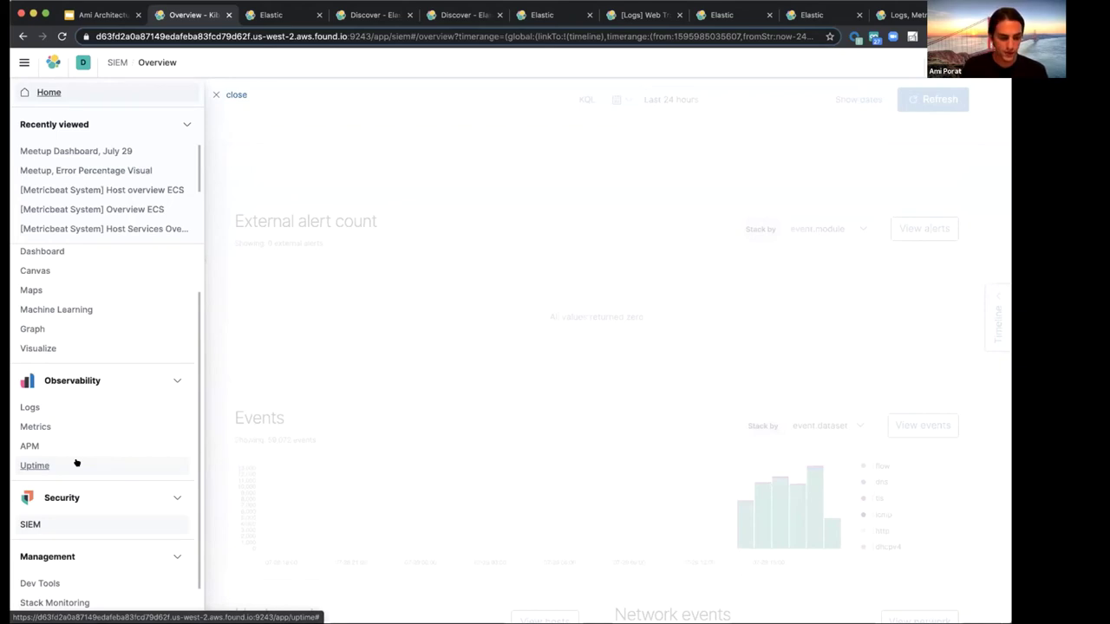
left_click(59, 252)
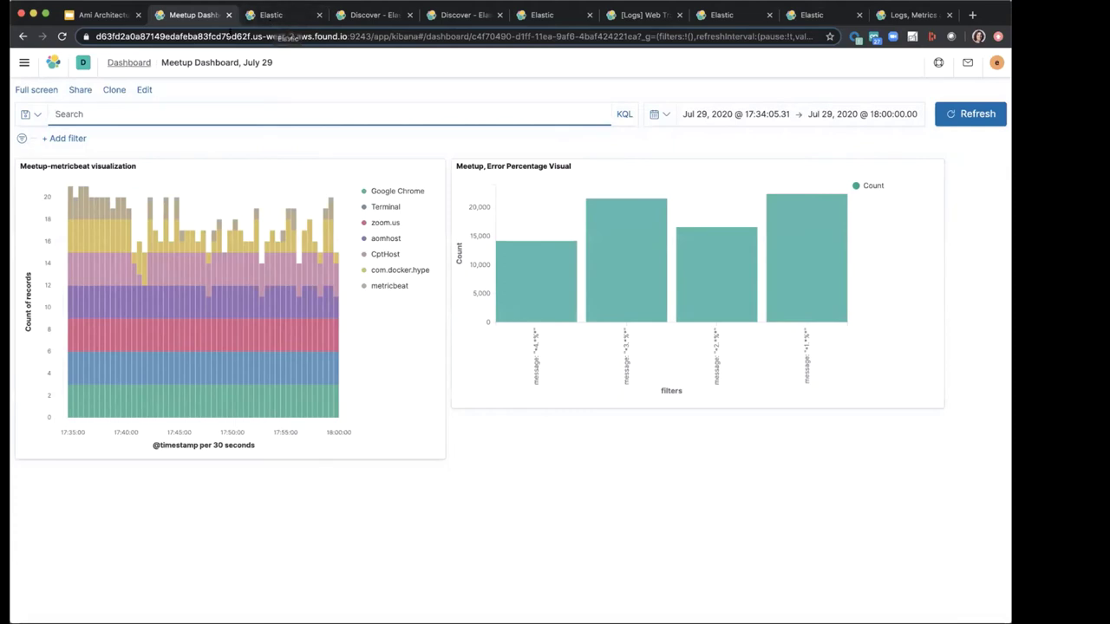
- Switch to the open Machine Learning Data Visualizer page with the random-logs.logs.logs.logs file analysis
left_click(284, 19)
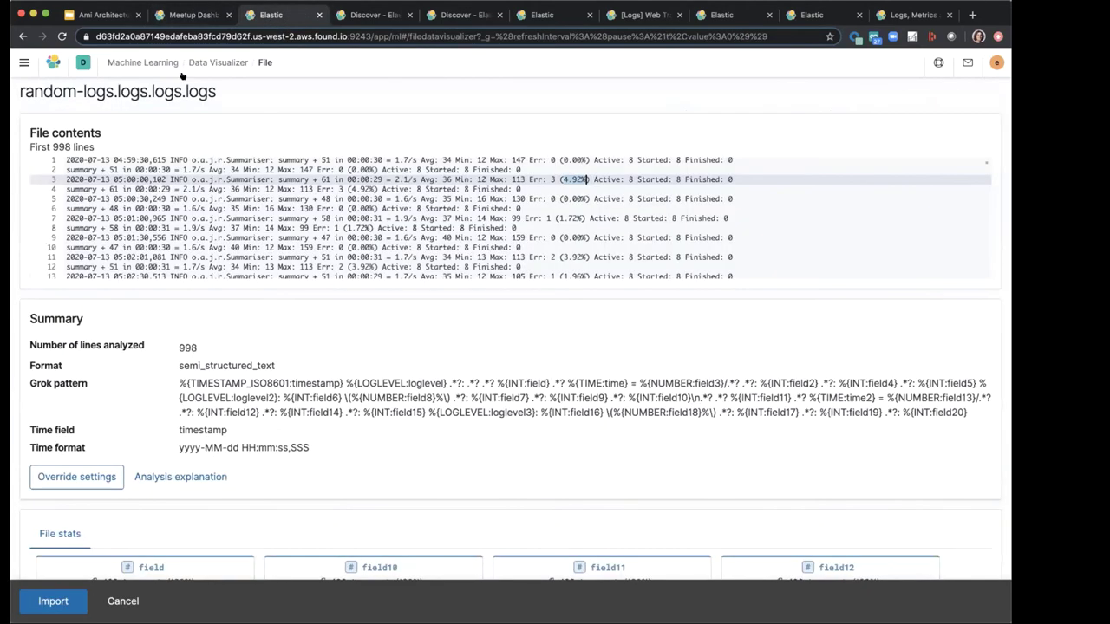